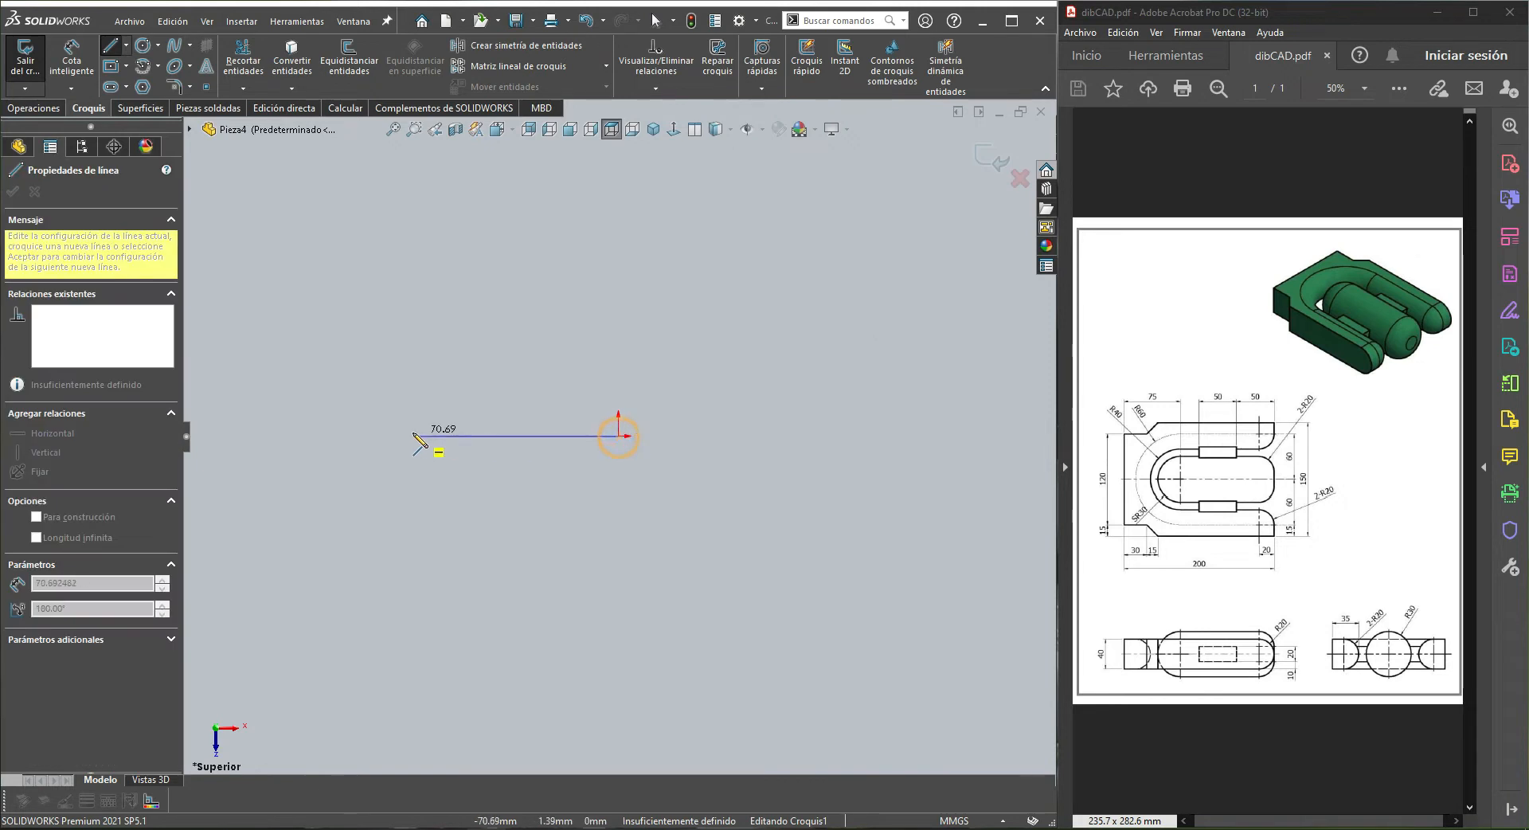
Sketch a stepped outline from the origin: about 77 mm horizontal, 48 mm vertical, a short horizontal, a slanted line, a long horizontal and 25 mm vertical
{"action": "left_click", "coordinate": [400, 437]}
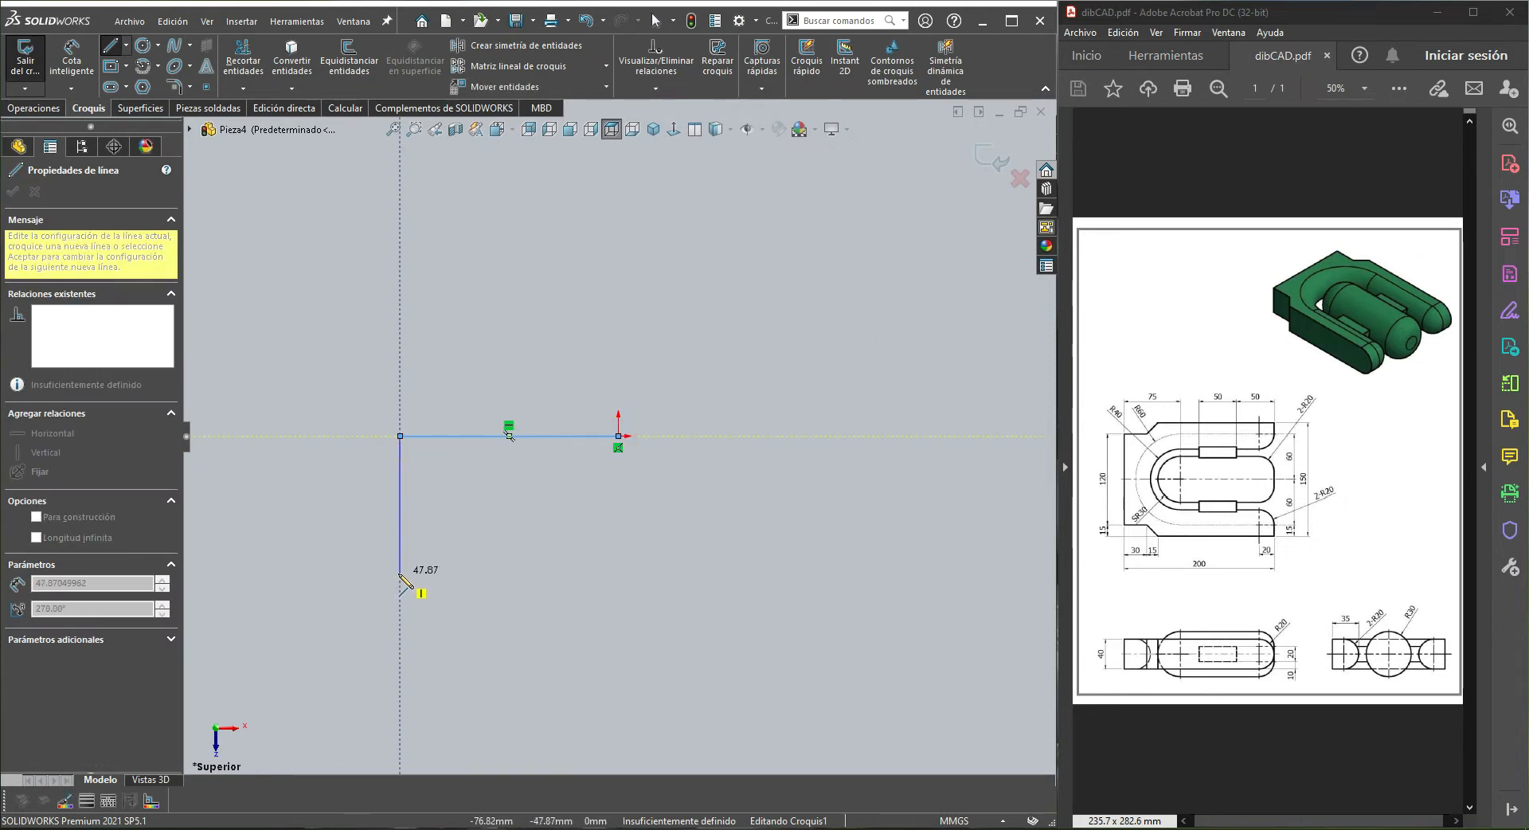
{"action": "left_click", "coordinate": [400, 573]}
{"action": "left_click", "coordinate": [516, 573]}
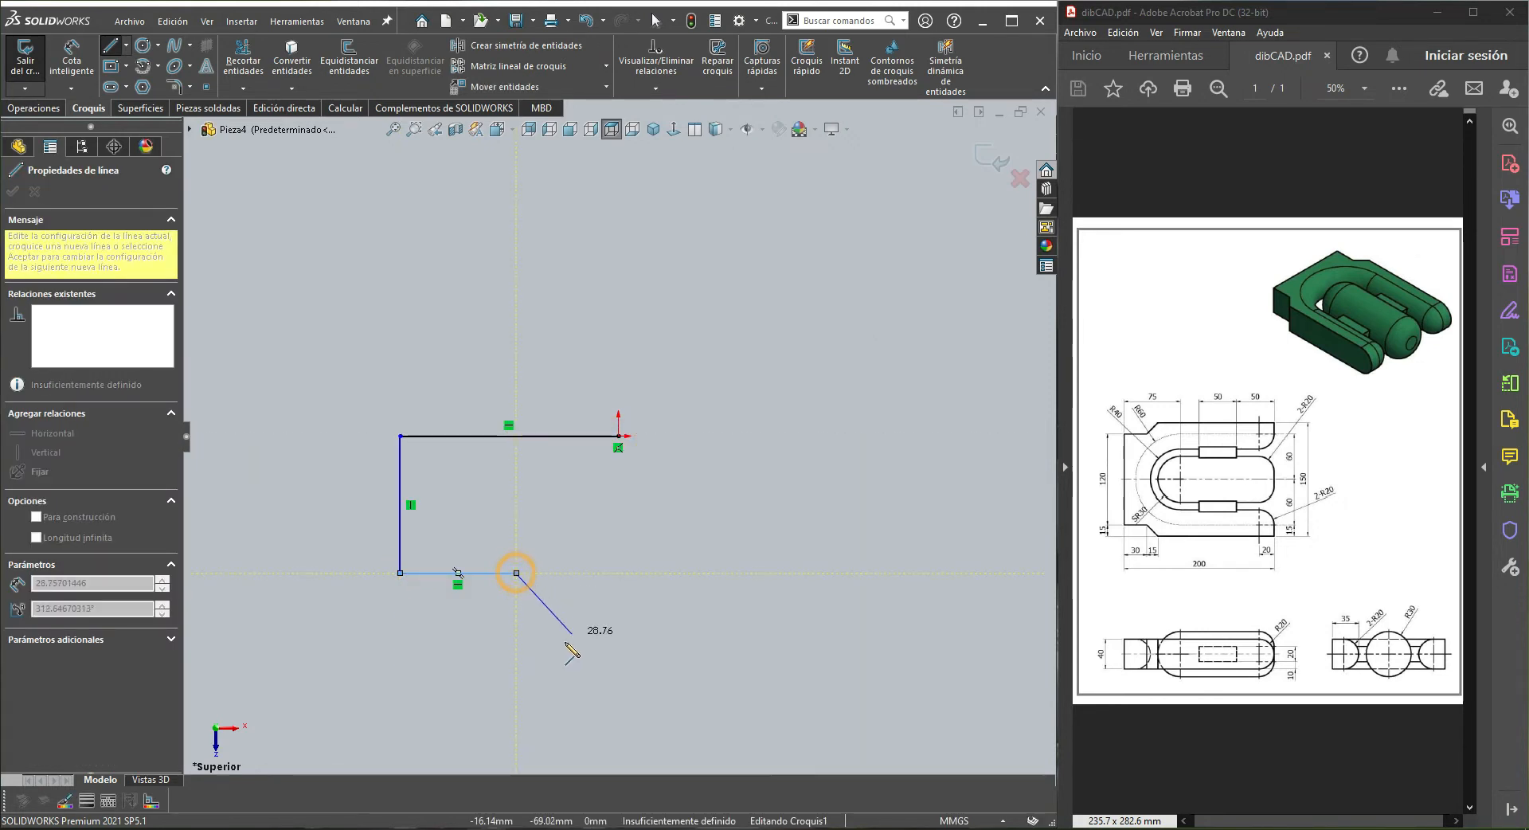
{"action": "left_click", "coordinate": [548, 653]}
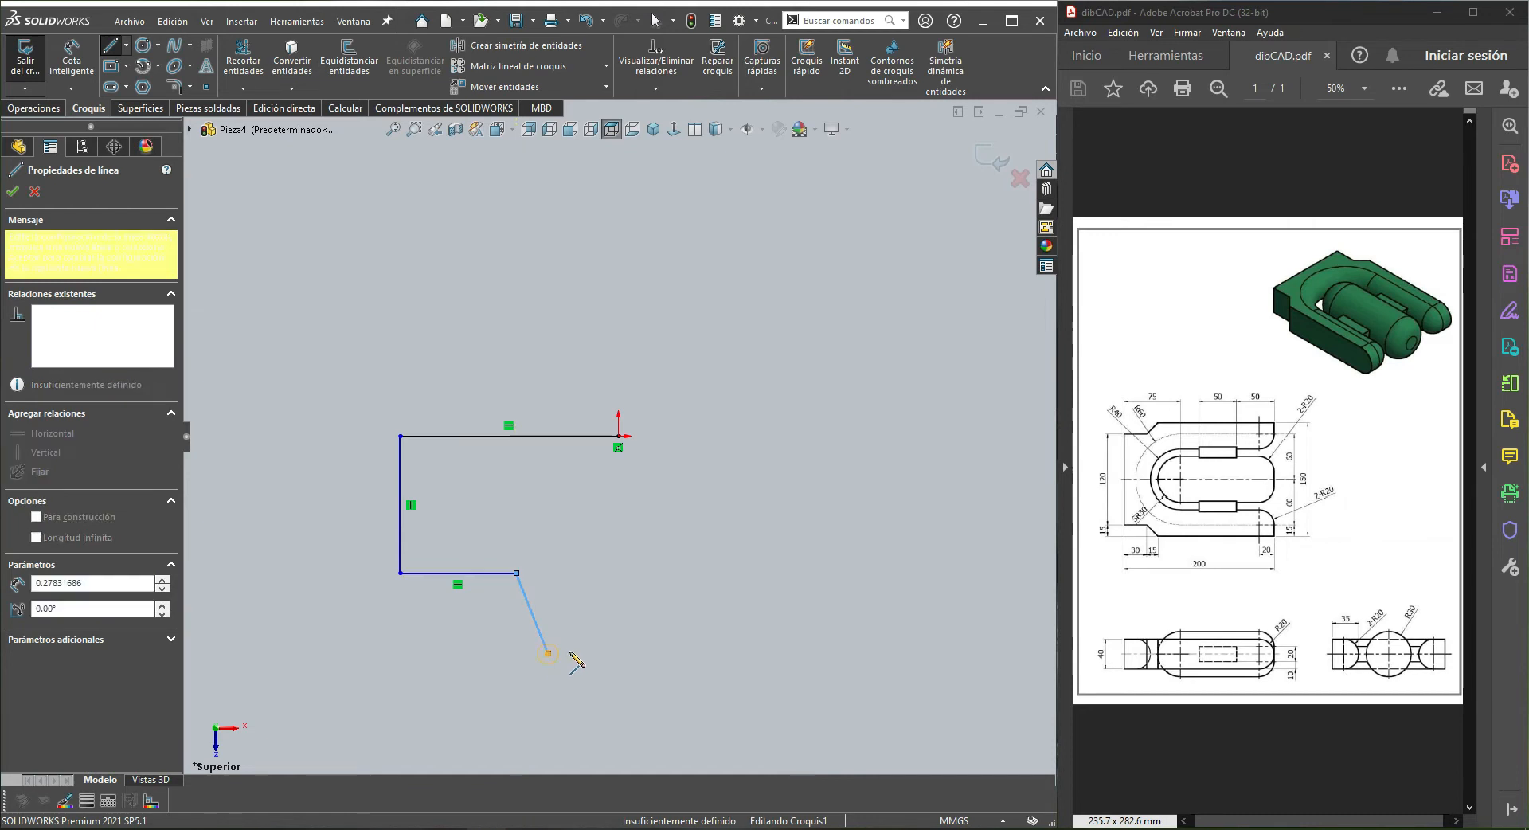
{"action": "left_click", "coordinate": [805, 653]}
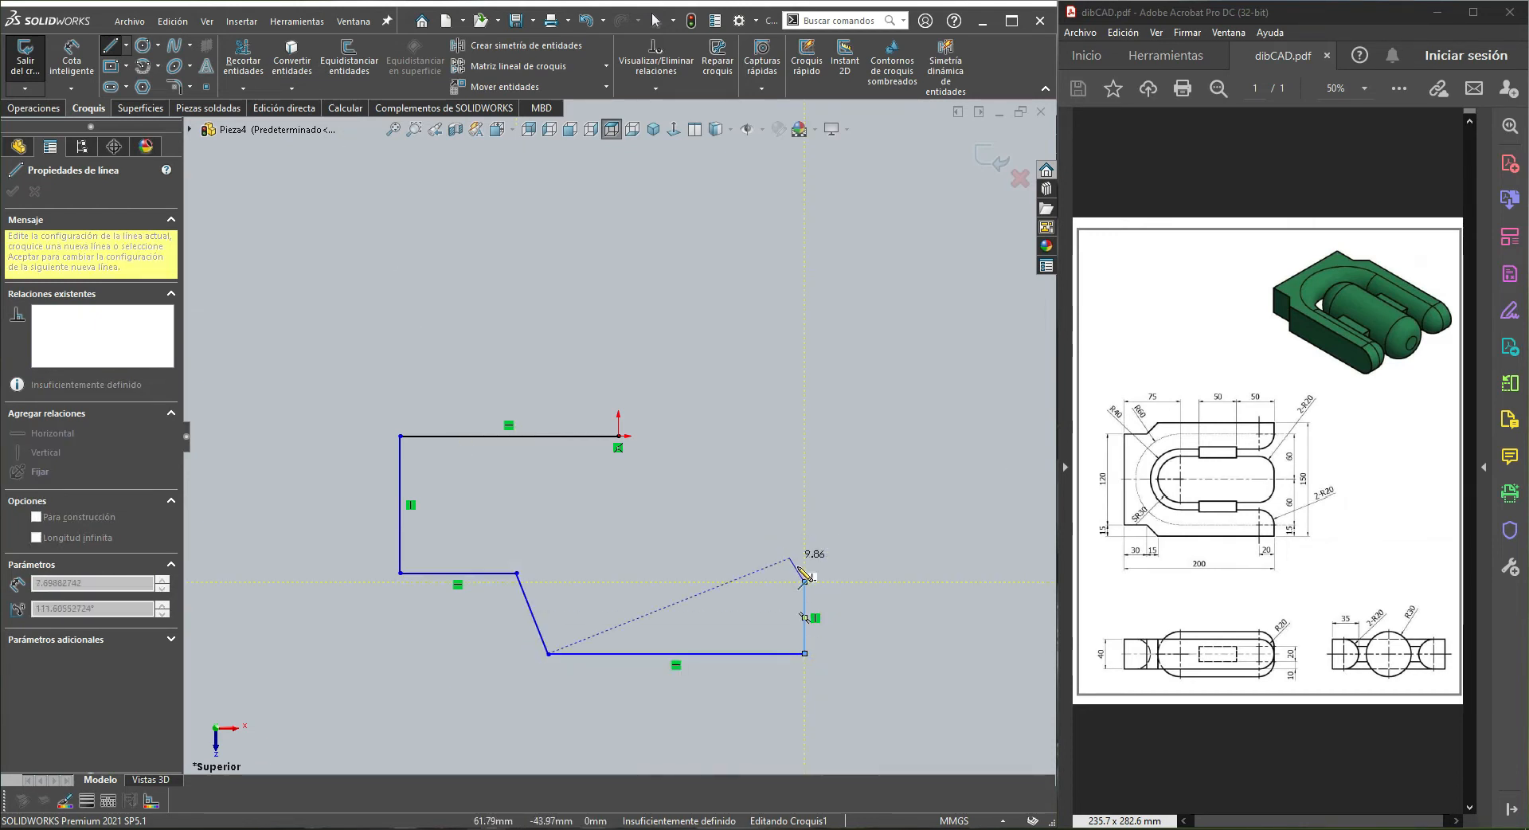
{"action": "left_click", "coordinate": [804, 581]}
Continue the outline with a tangent arc of about 18 mm radius, a horizontal line and a tangent arc of about 21 mm radius ending on the first line
{"action": "key", "text": "a"}
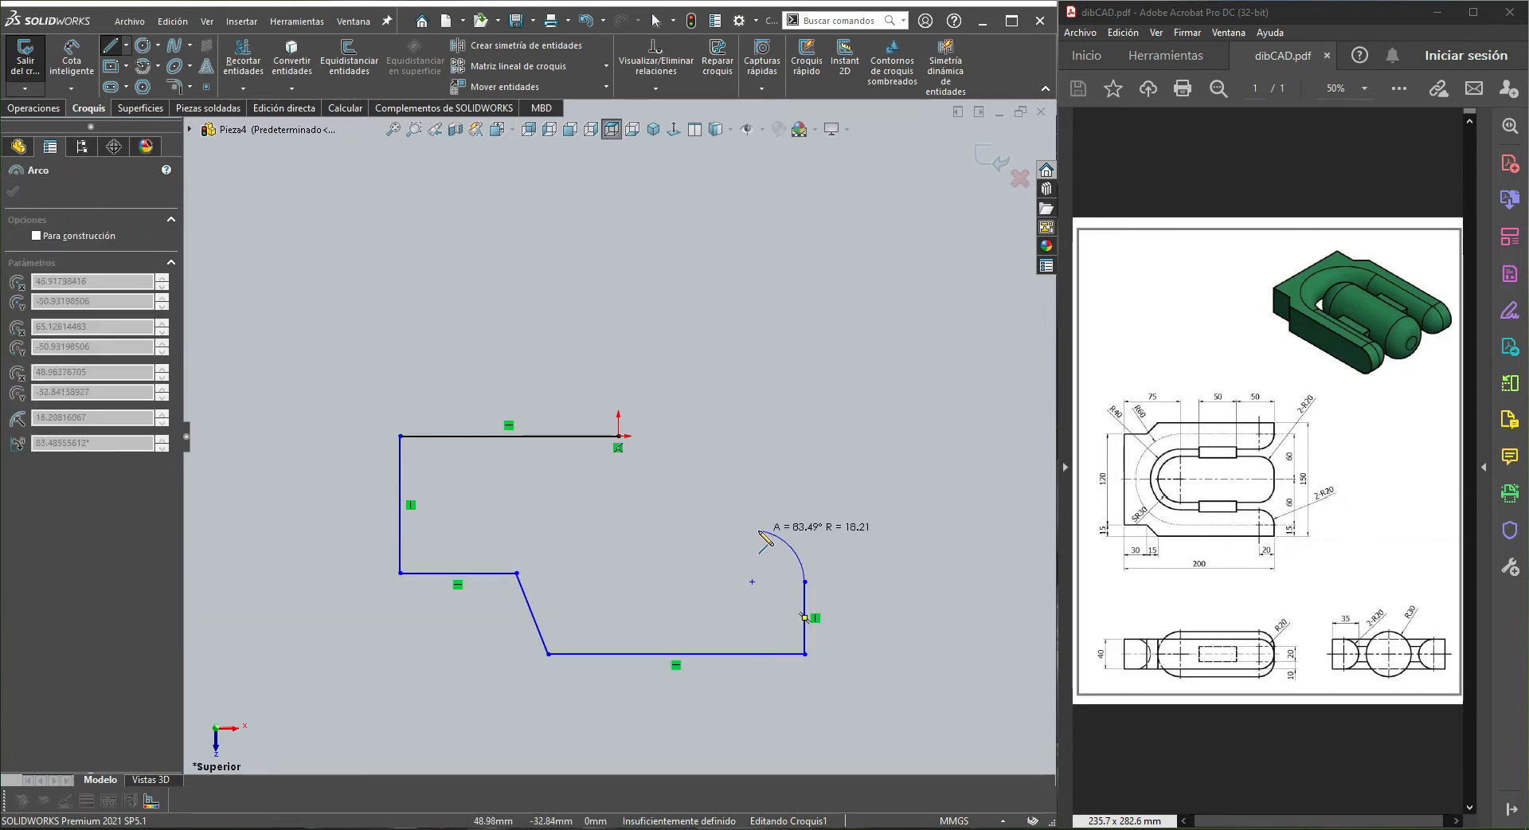
{"action": "left_click", "coordinate": [759, 529]}
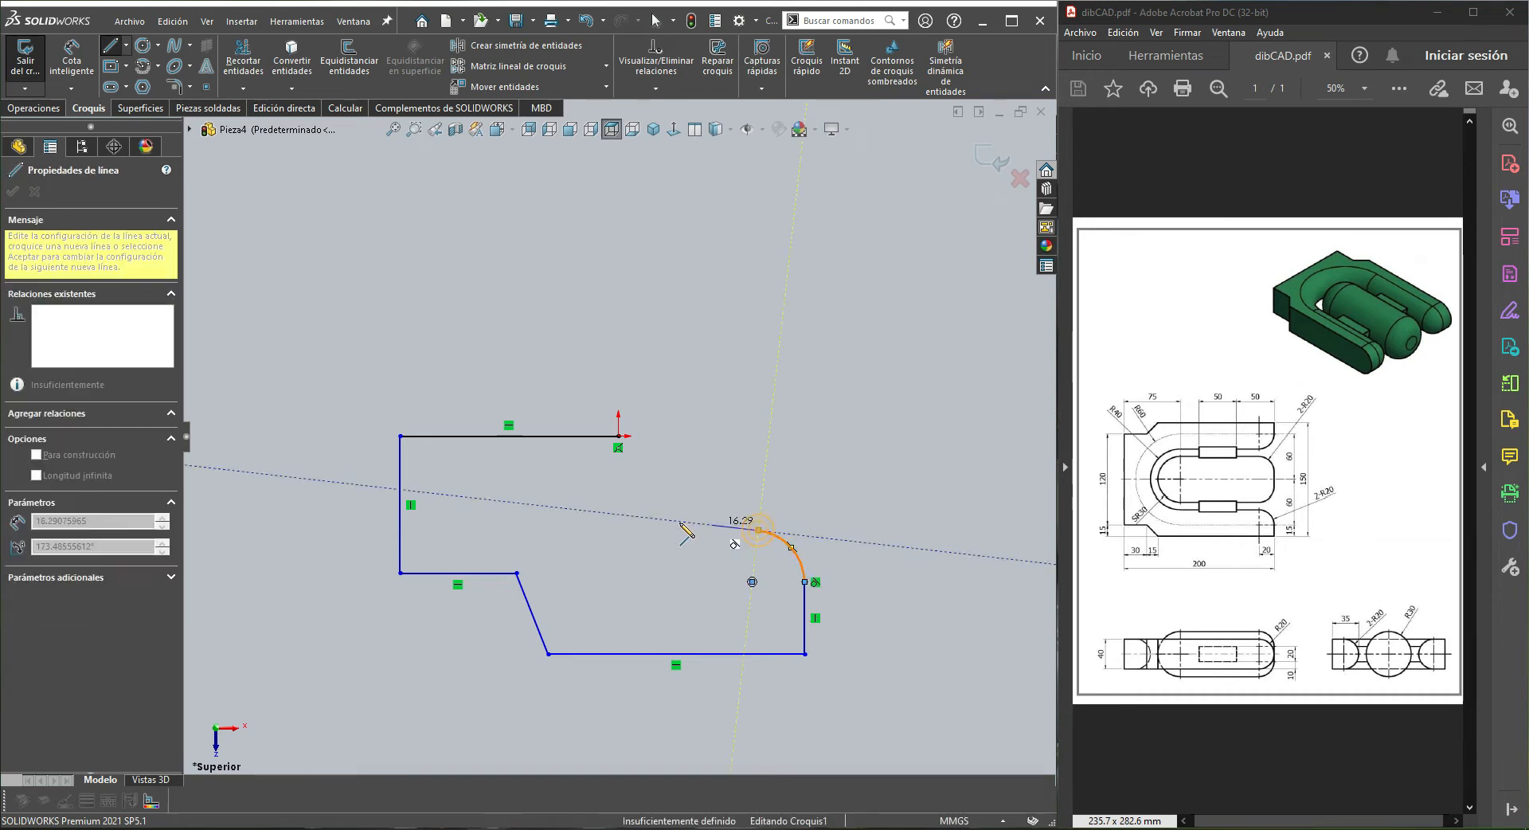
{"action": "left_click", "coordinate": [630, 530]}
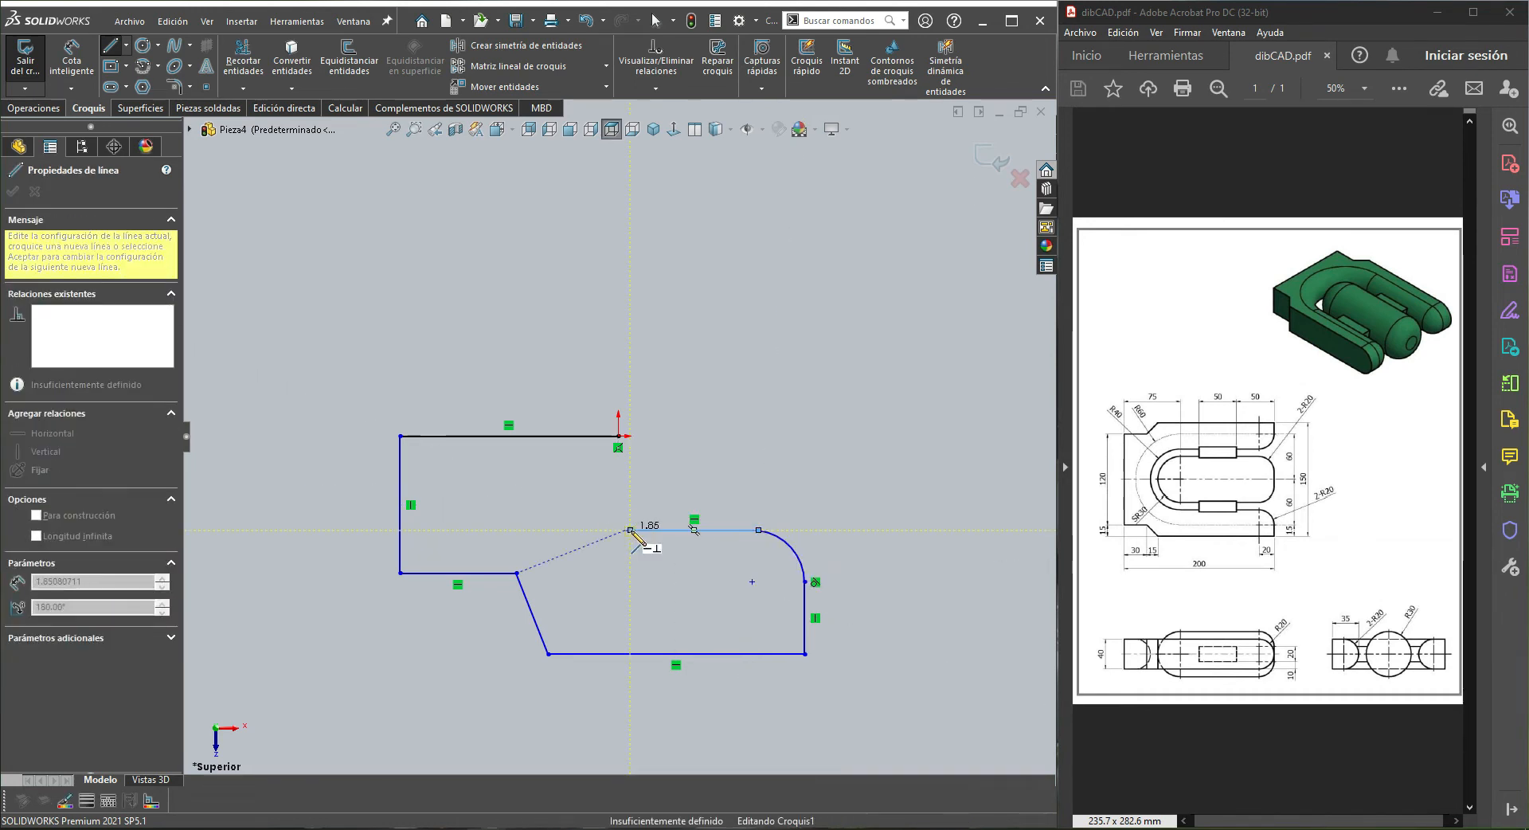
{"action": "key", "text": "a"}
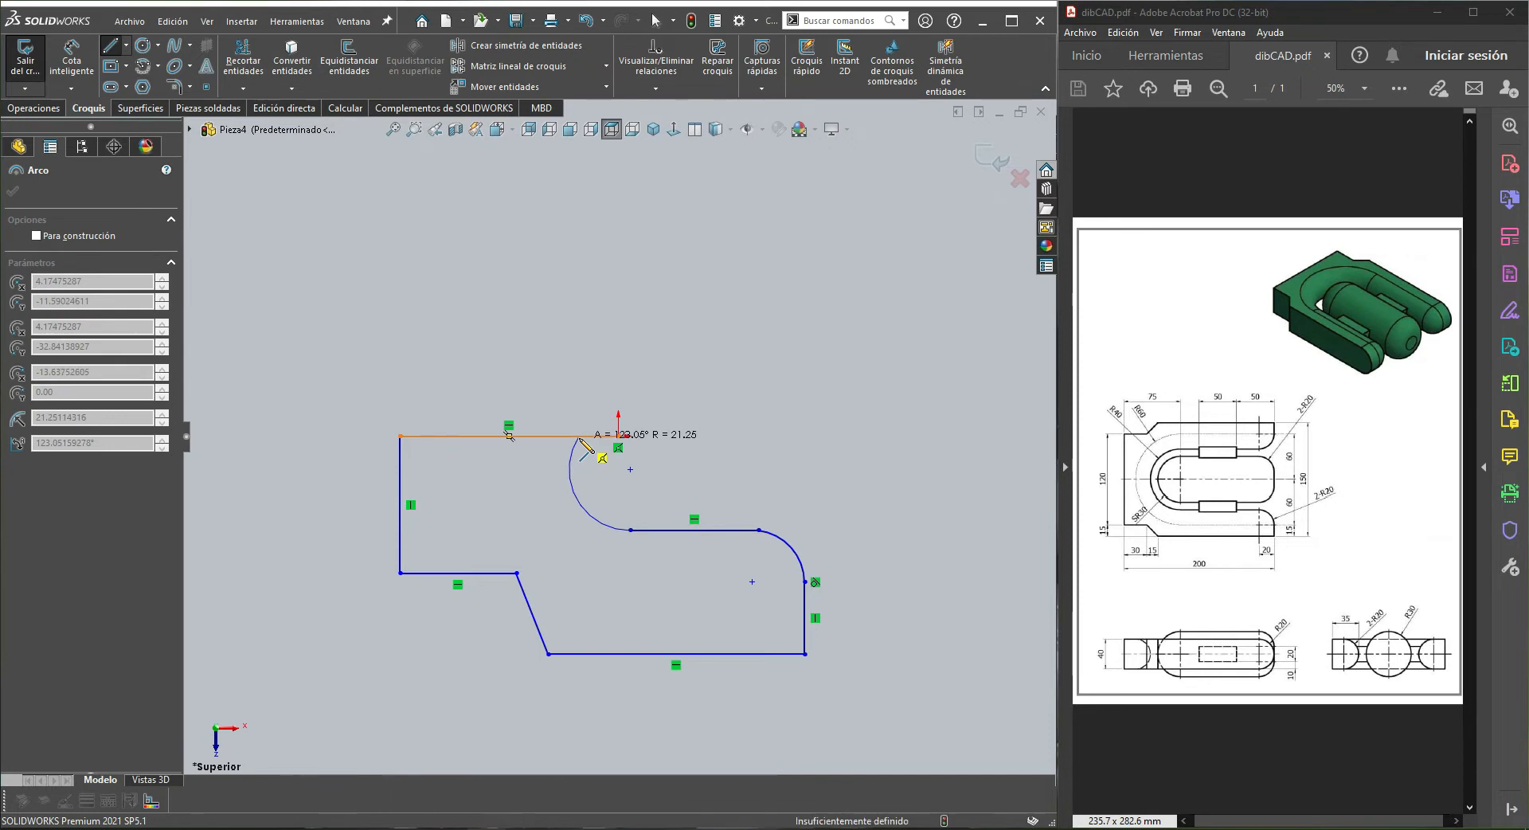
{"action": "left_click", "coordinate": [579, 437]}
{"action": "key", "text": "Escape"}
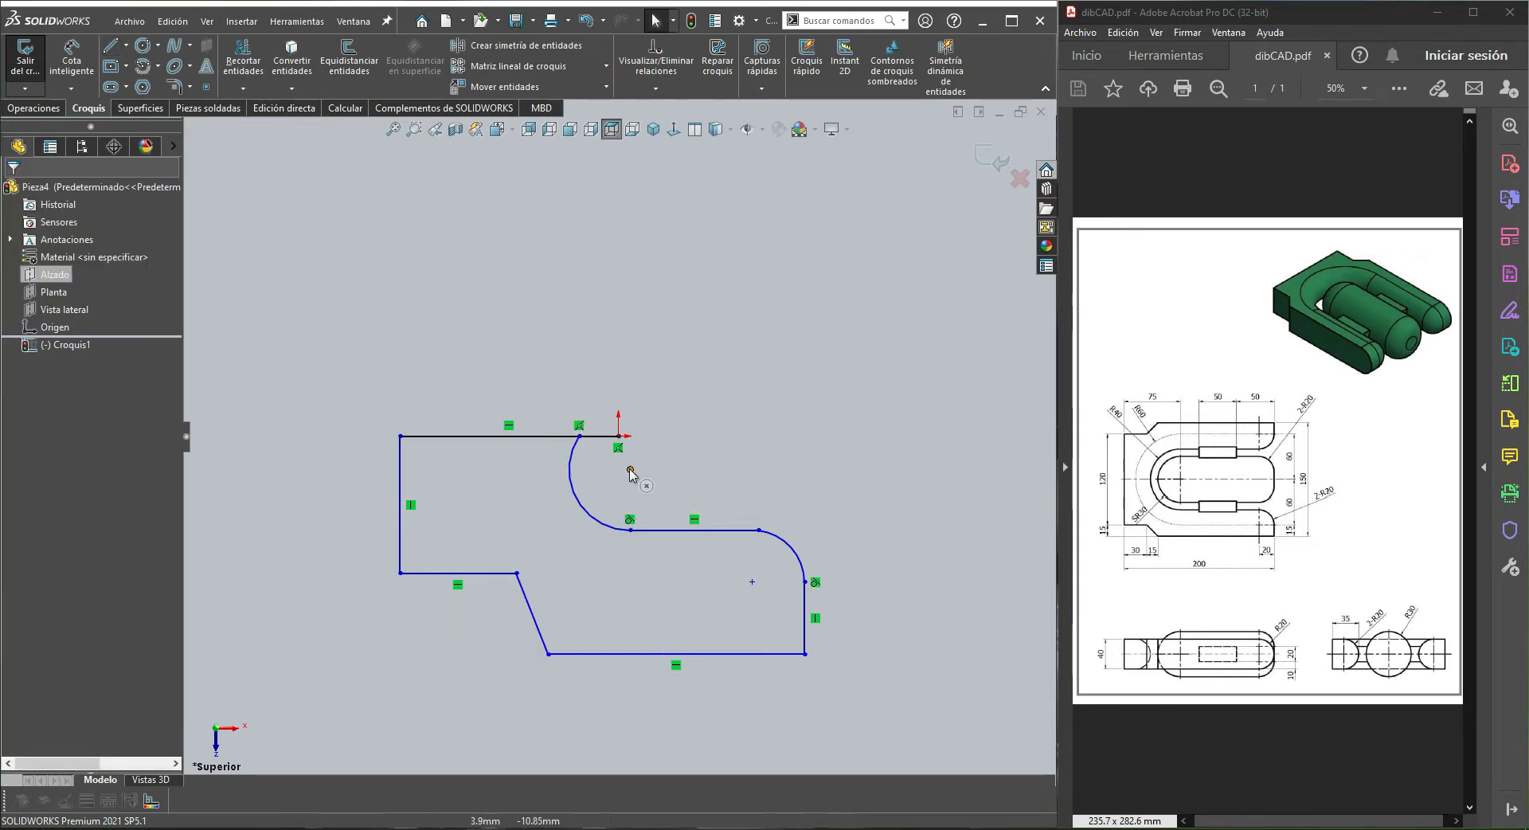
Make the inner arc's centre coincident with the origin and the outer end arc tangent to the adjoining horizontal line
{"action": "left_click", "coordinate": [630, 471]}
{"action": "left_click", "coordinate": [619, 437], "text": "ctrl"}
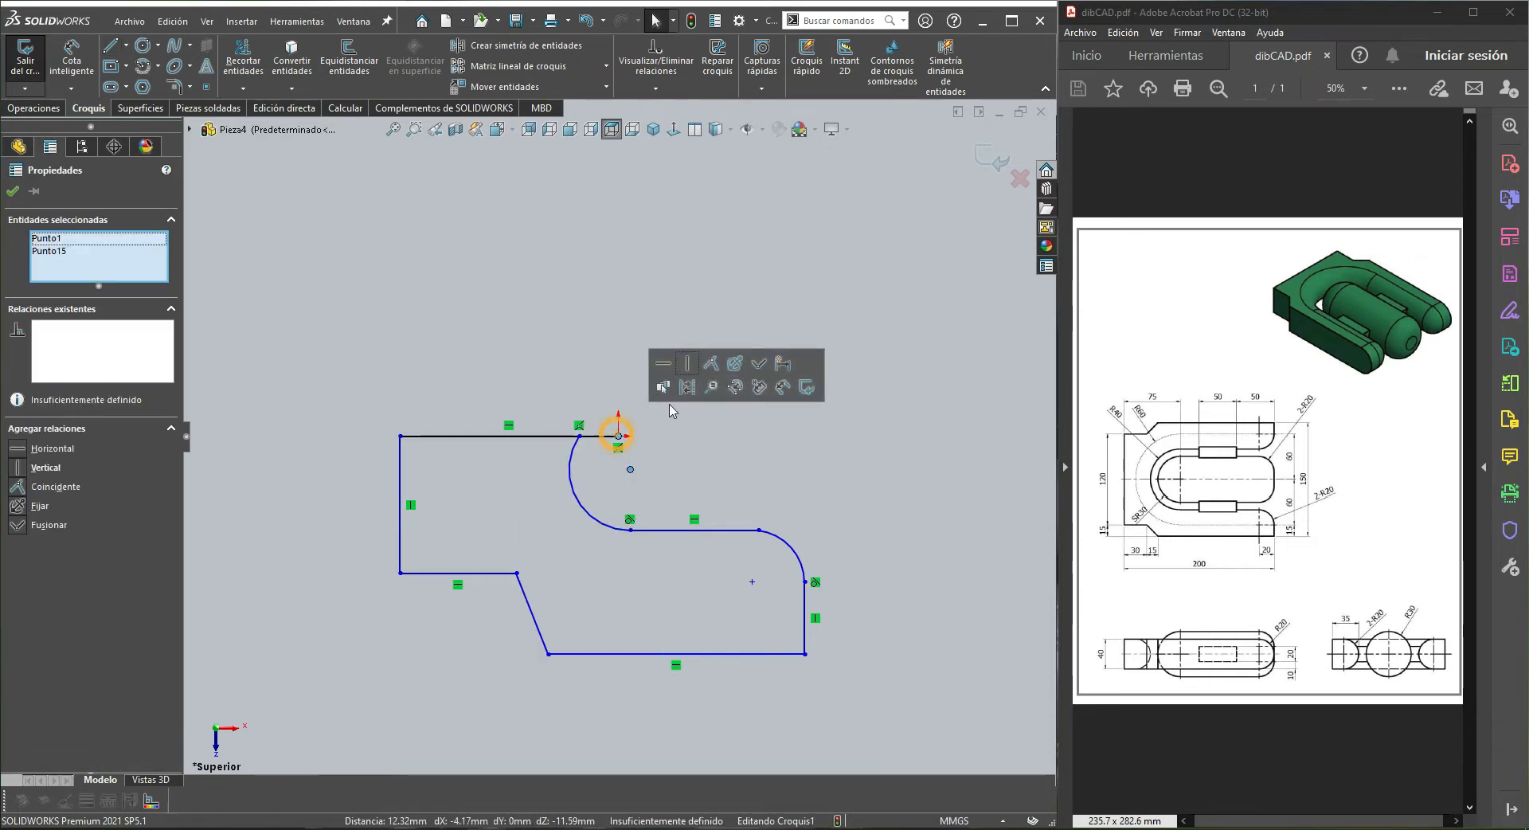
{"action": "left_click", "coordinate": [711, 363]}
{"action": "left_click", "coordinate": [700, 446]}
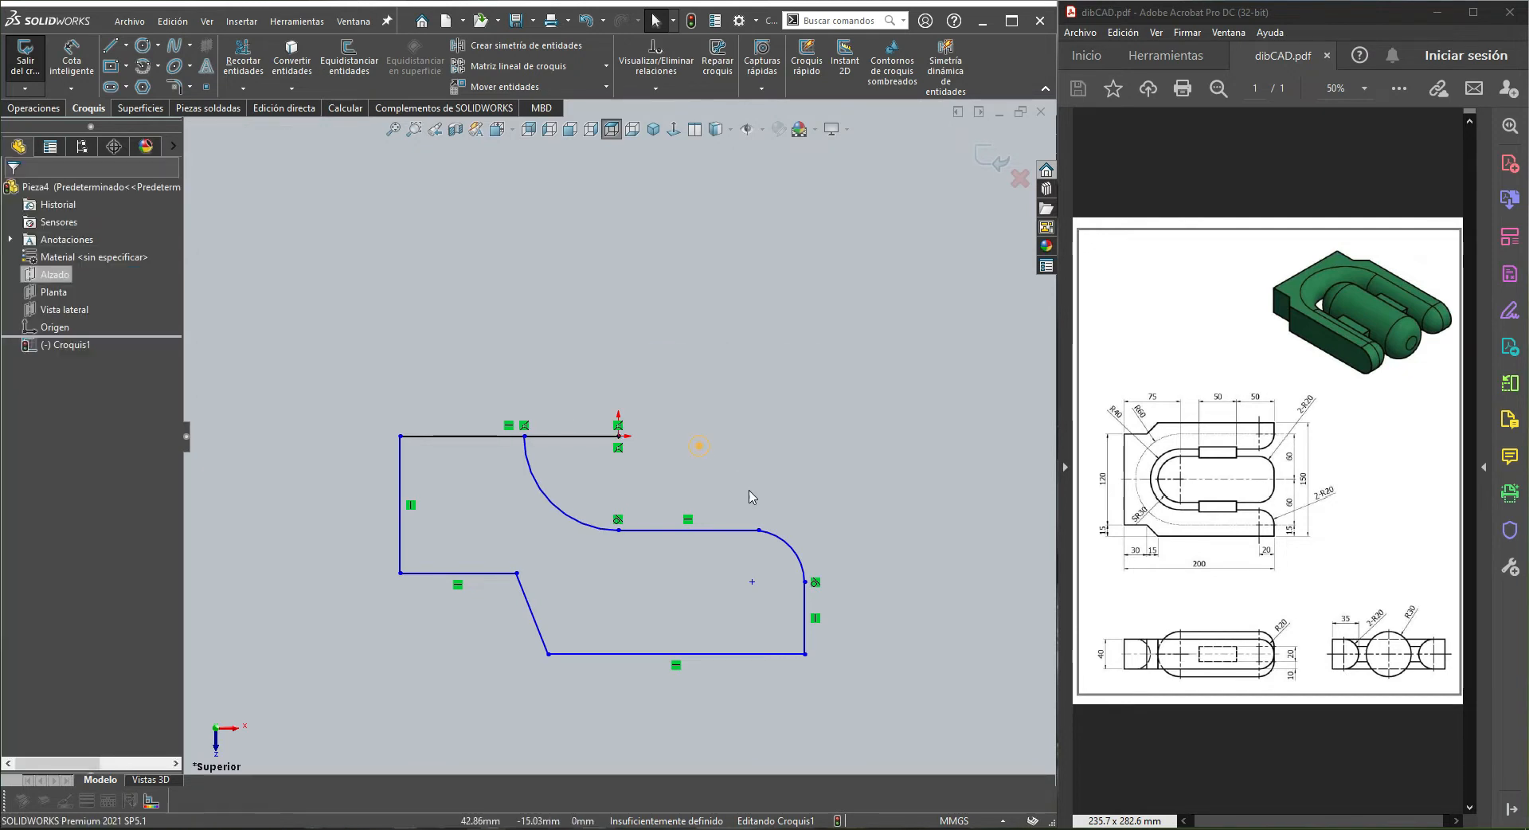
{"action": "left_click", "coordinate": [759, 532]}
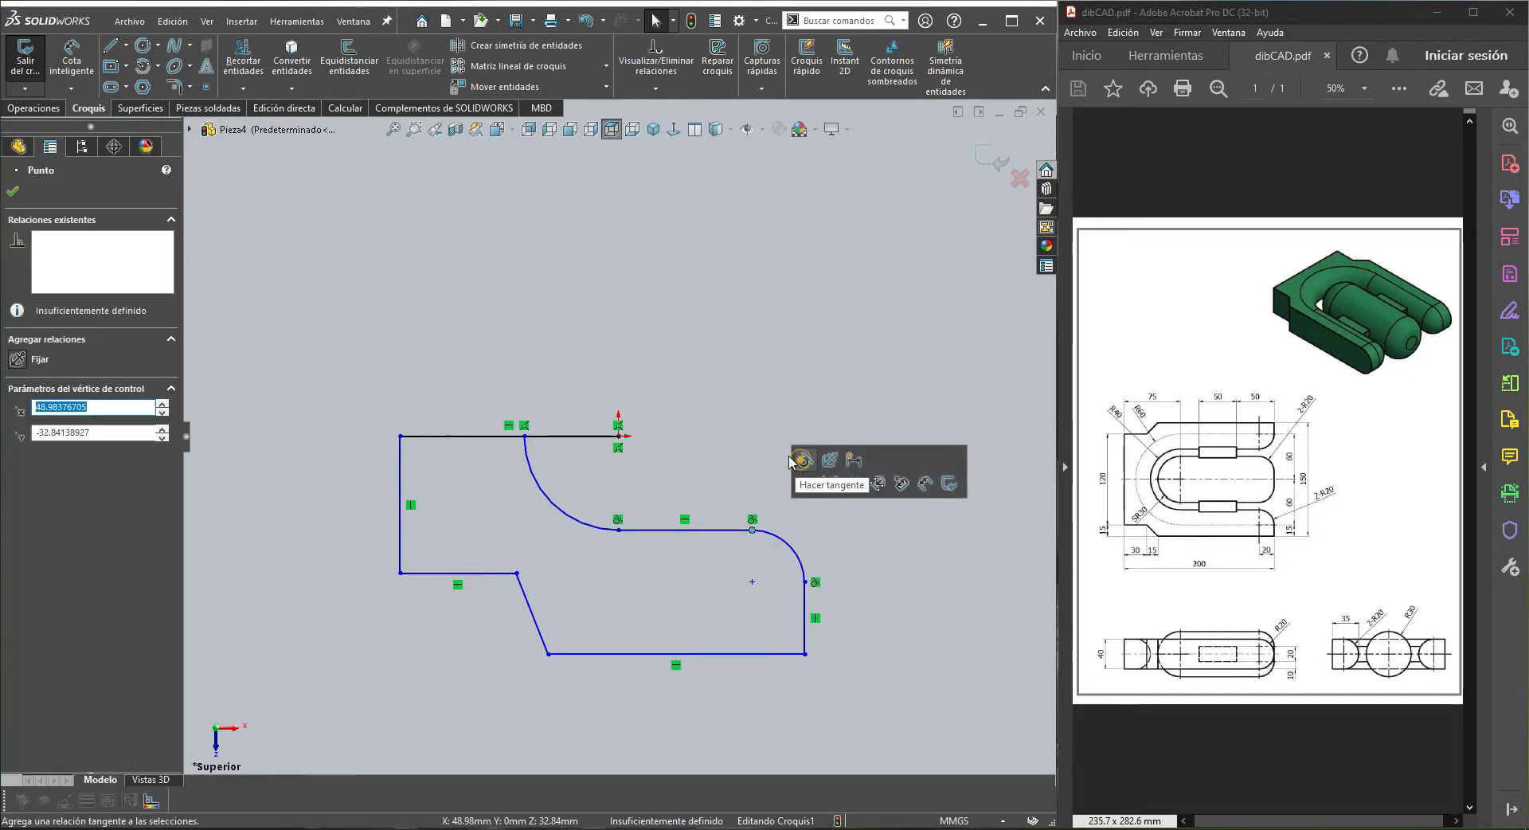
{"action": "left_click", "coordinate": [801, 455]}
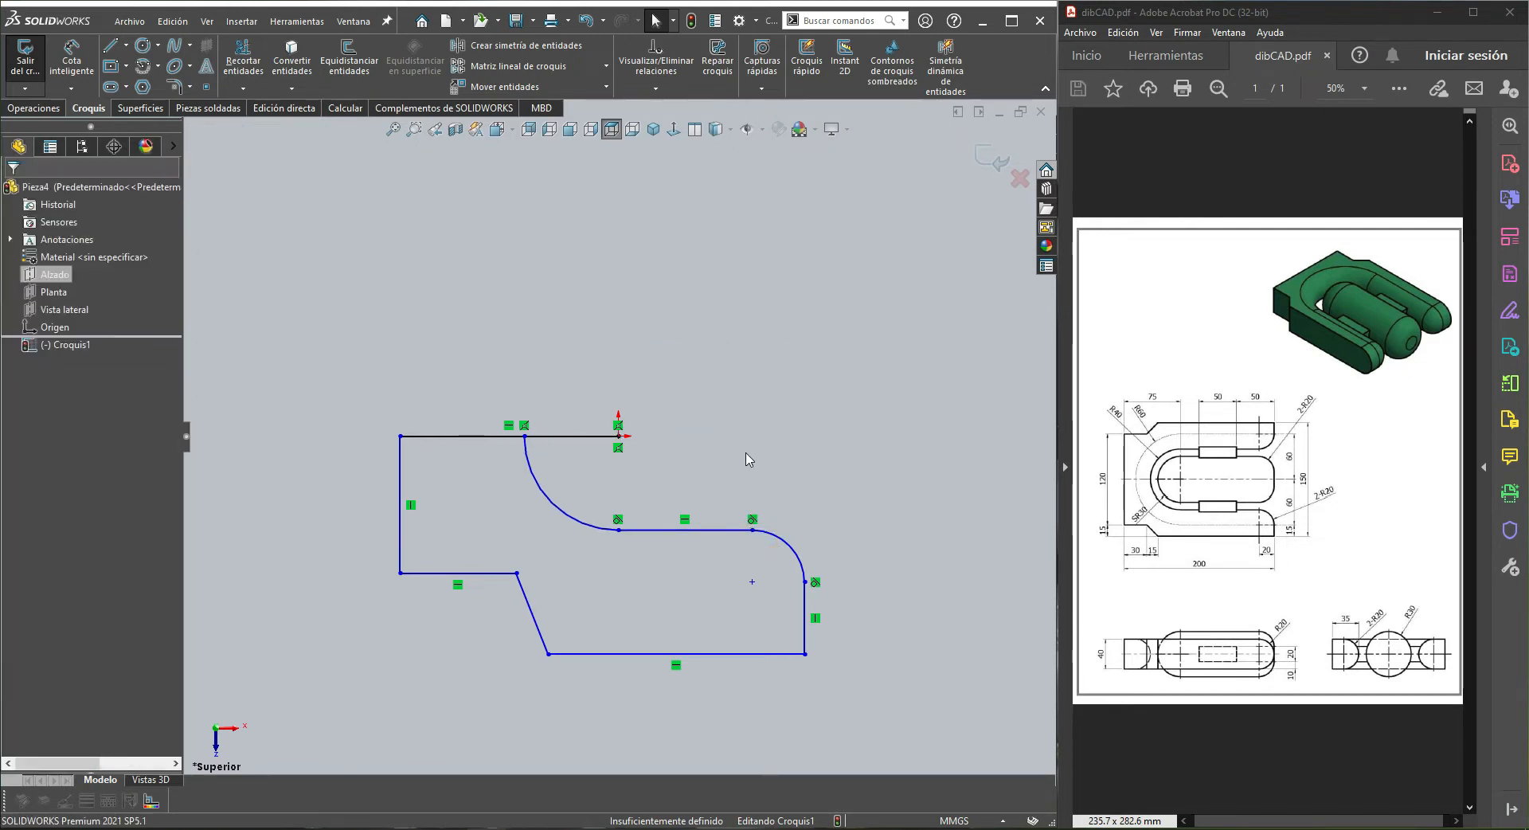
Convert the horizontal line through the origin to construction geometry and mirror the half profile about it
{"action": "left_click", "coordinate": [585, 436]}
{"action": "left_click", "coordinate": [661, 386]}
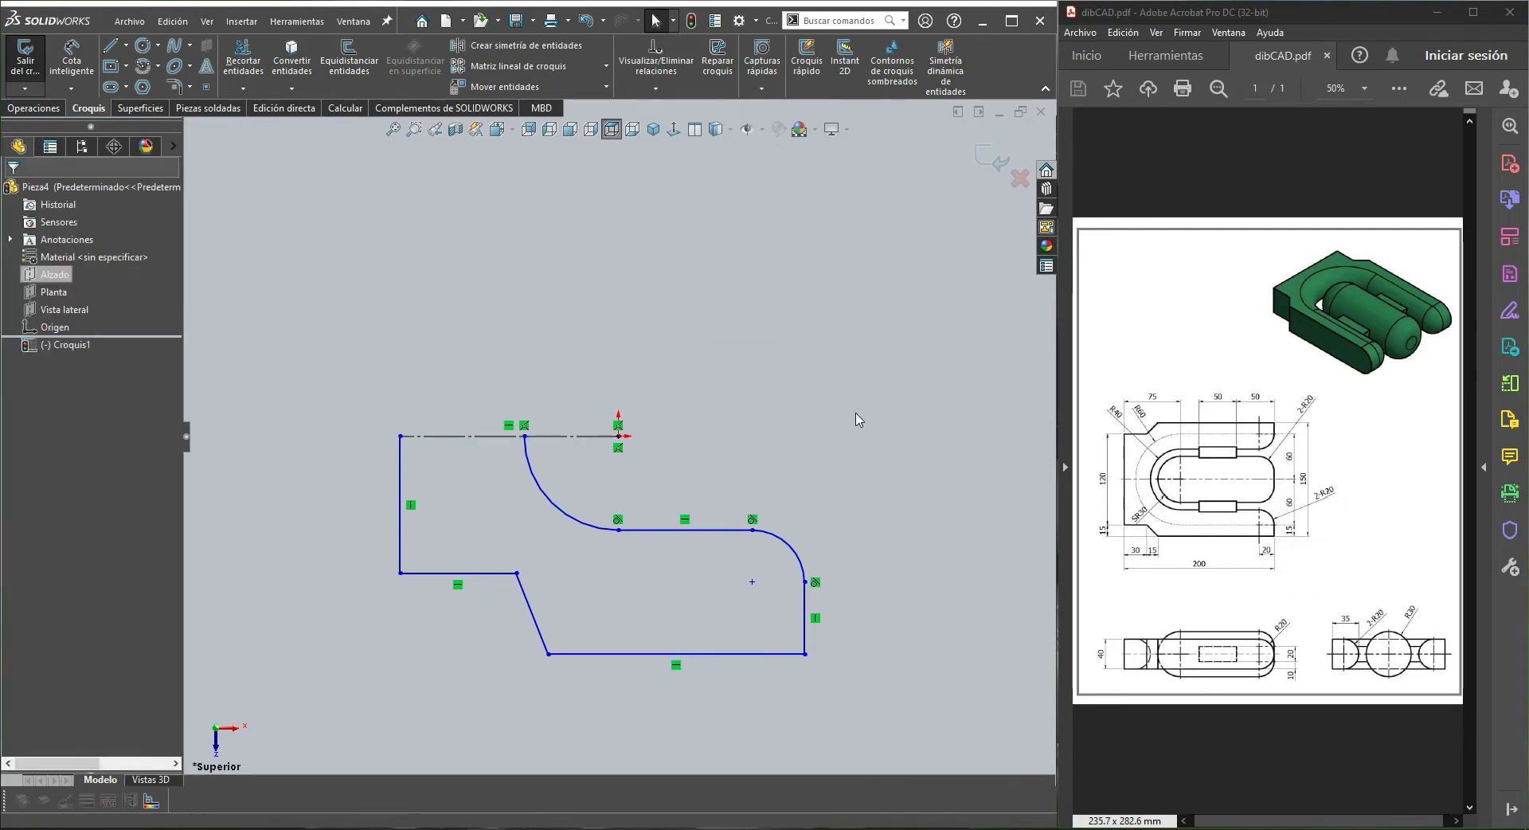
{"action": "mouse_move", "coordinate": [901, 344]}
{"action": "left_mouse_down"}
{"action": "mouse_move", "coordinate": [461, 683]}
{"action": "mouse_move", "coordinate": [360, 691]}
{"action": "left_mouse_up"}
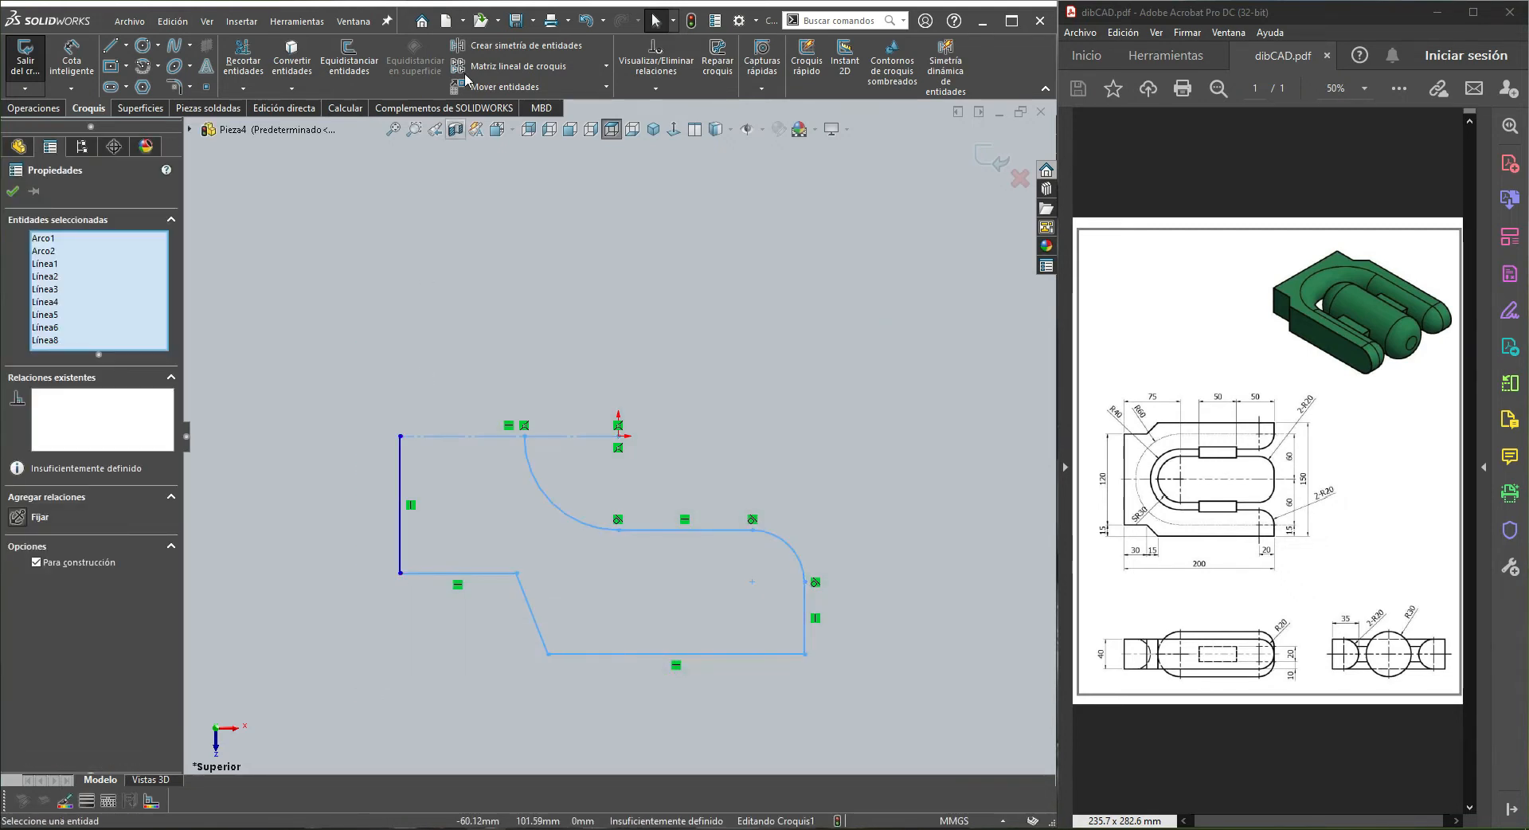
{"action": "left_click", "coordinate": [478, 48]}
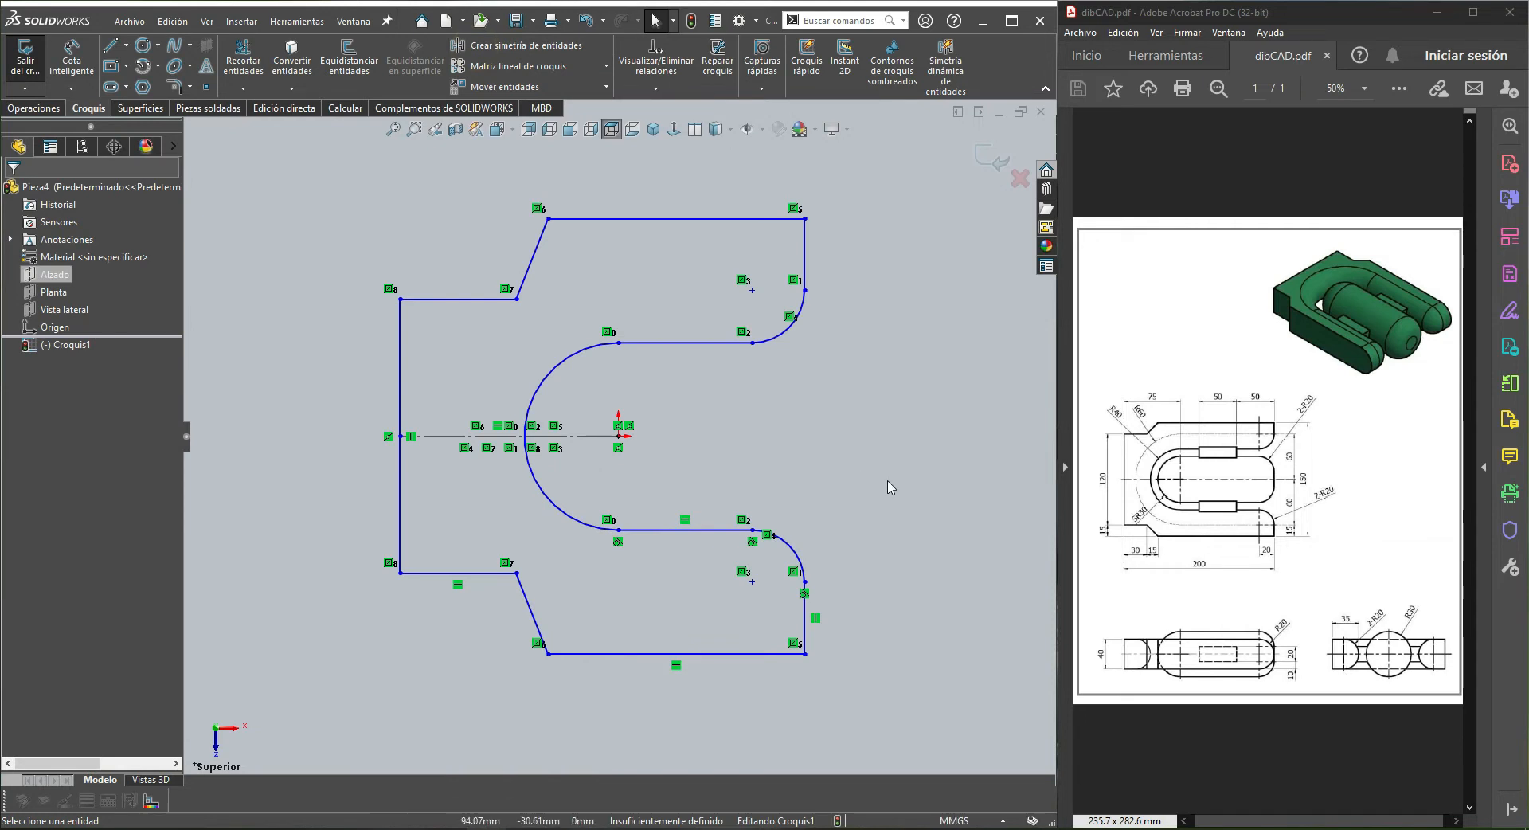
Dimension the profile's overall length between its two outer vertical ends as 200 mm
{"action": "right_click_drag", "start_coordinate": [888, 482], "coordinate": [847, 199]}
{"action": "left_click", "coordinate": [804, 637]}
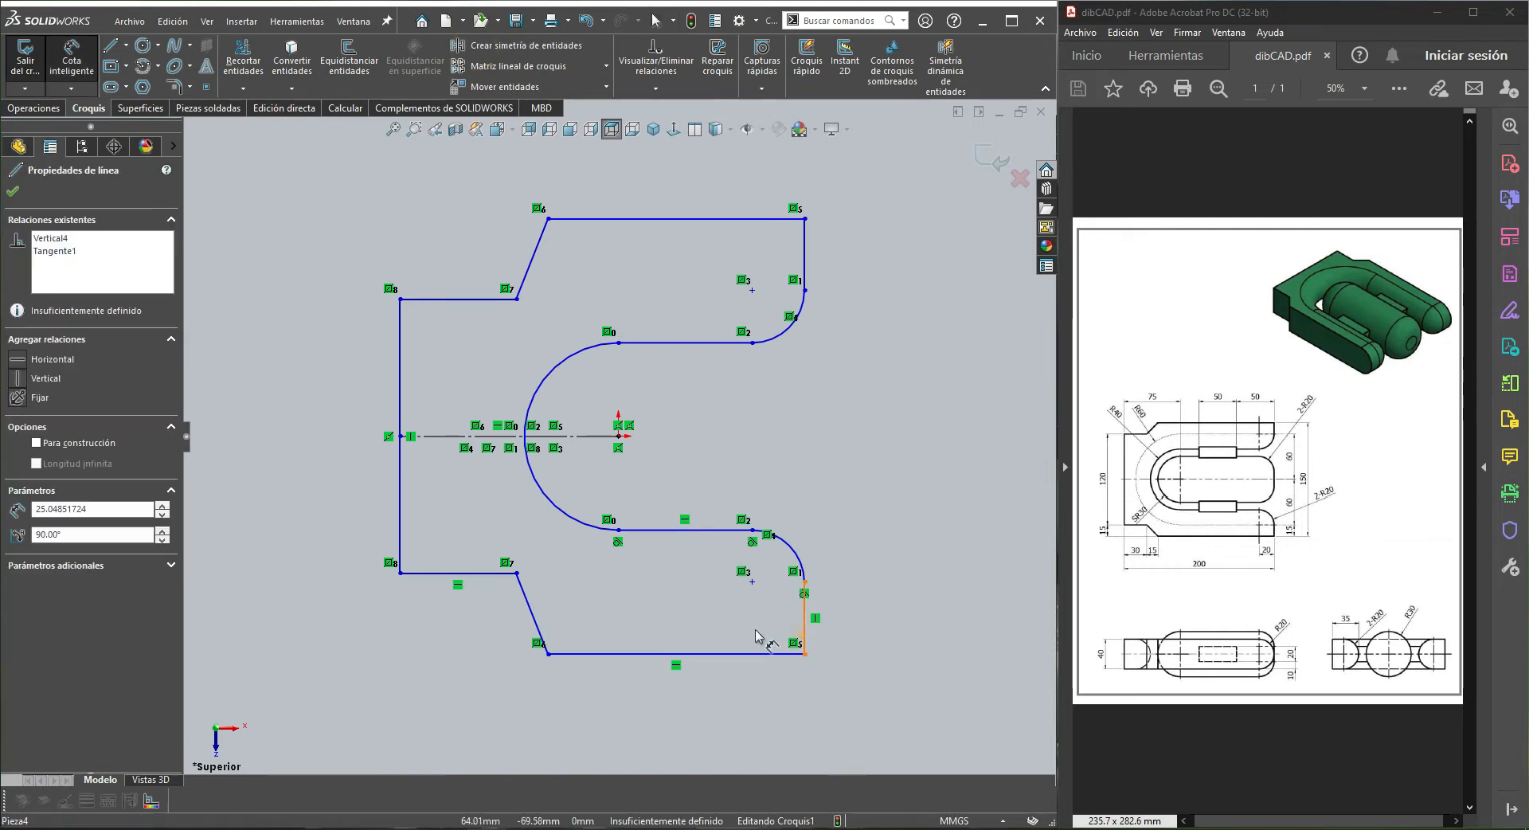
{"action": "left_click", "coordinate": [400, 527]}
{"action": "left_click", "coordinate": [569, 706]}
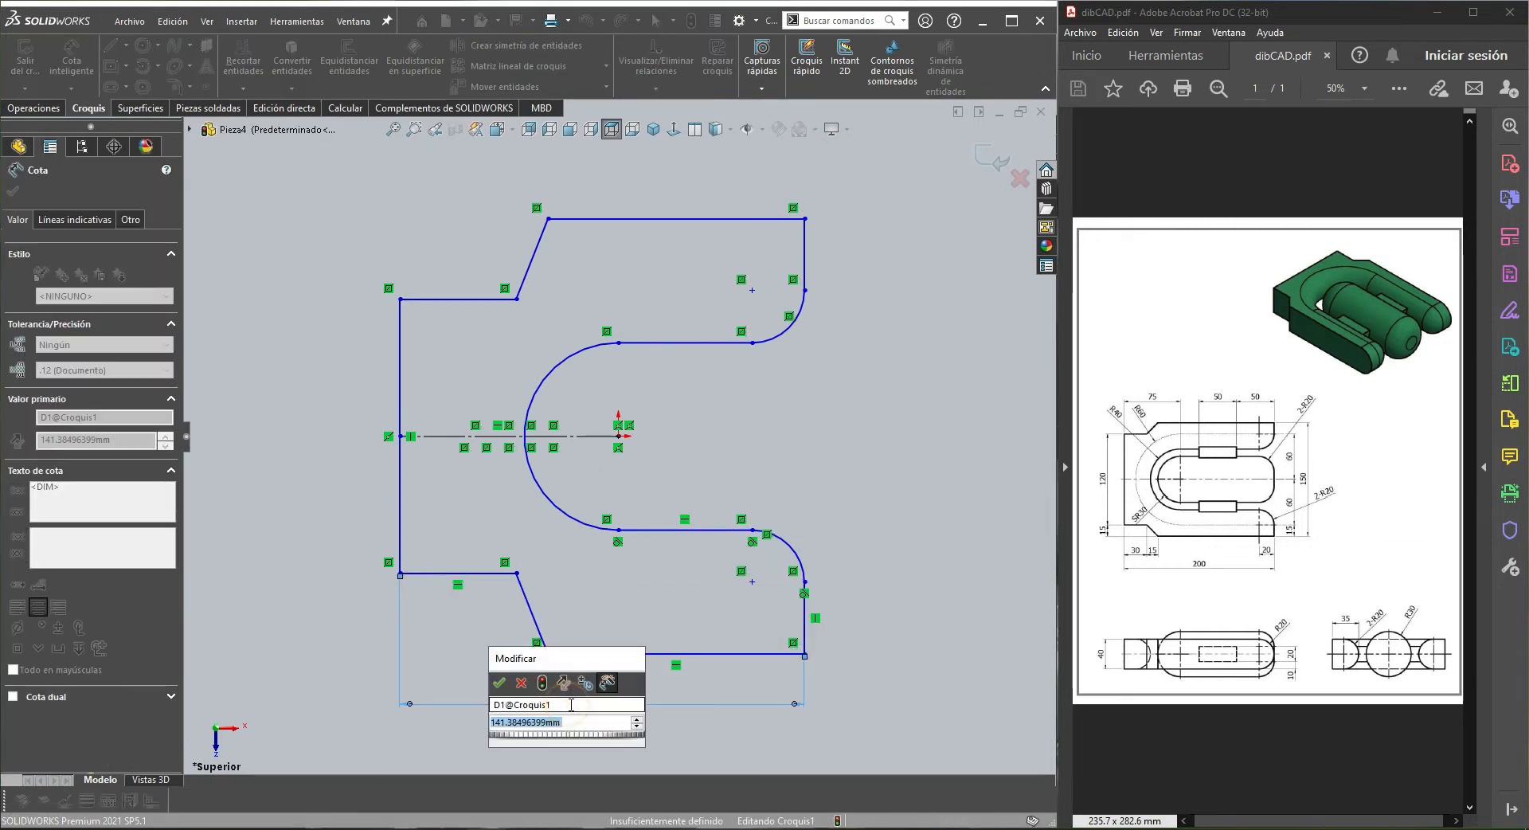
{"action": "type", "text": "200"}
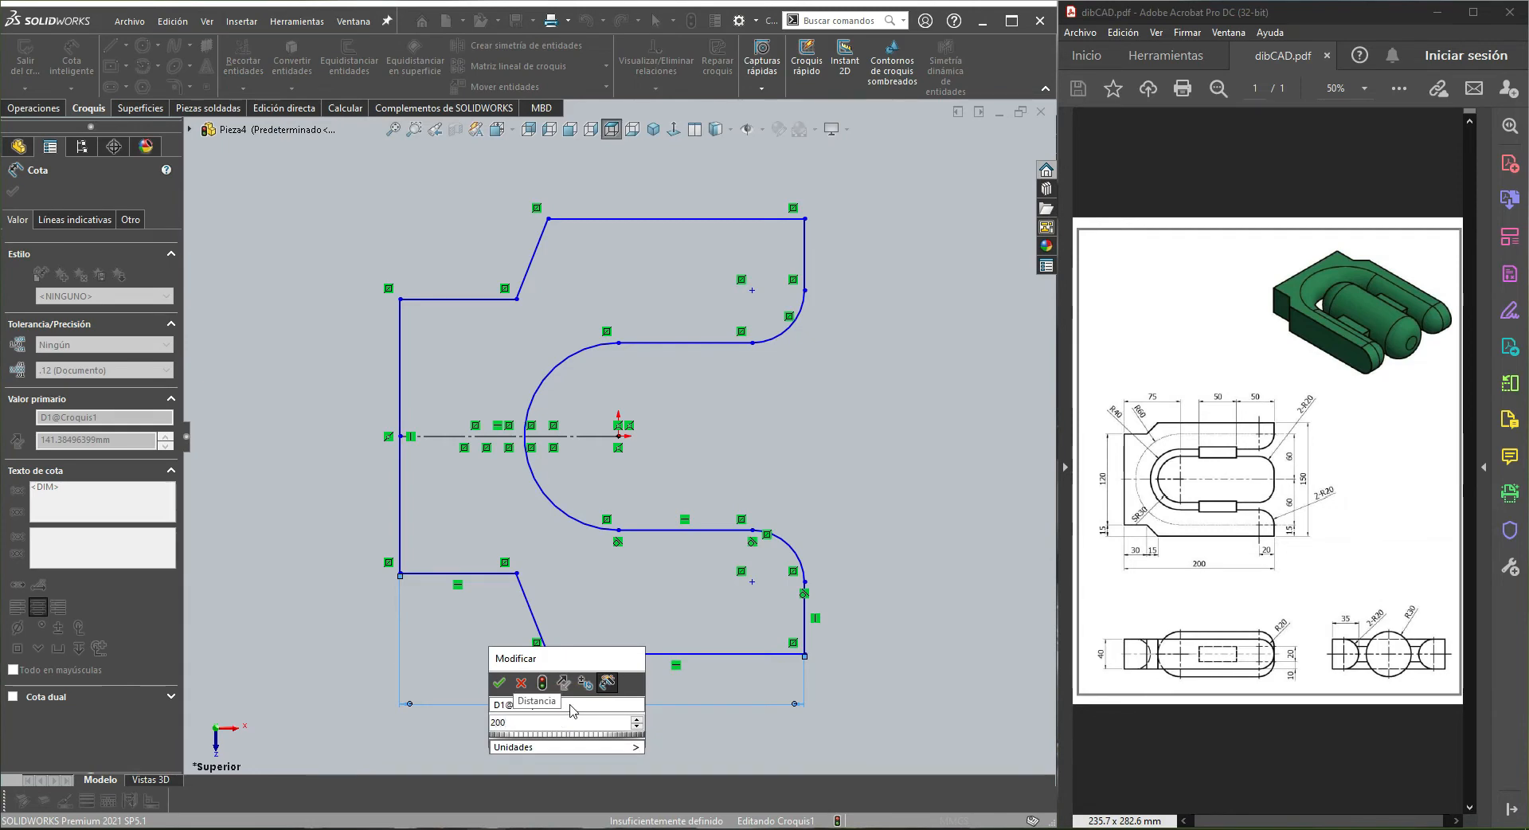
{"action": "key", "text": "Return"}
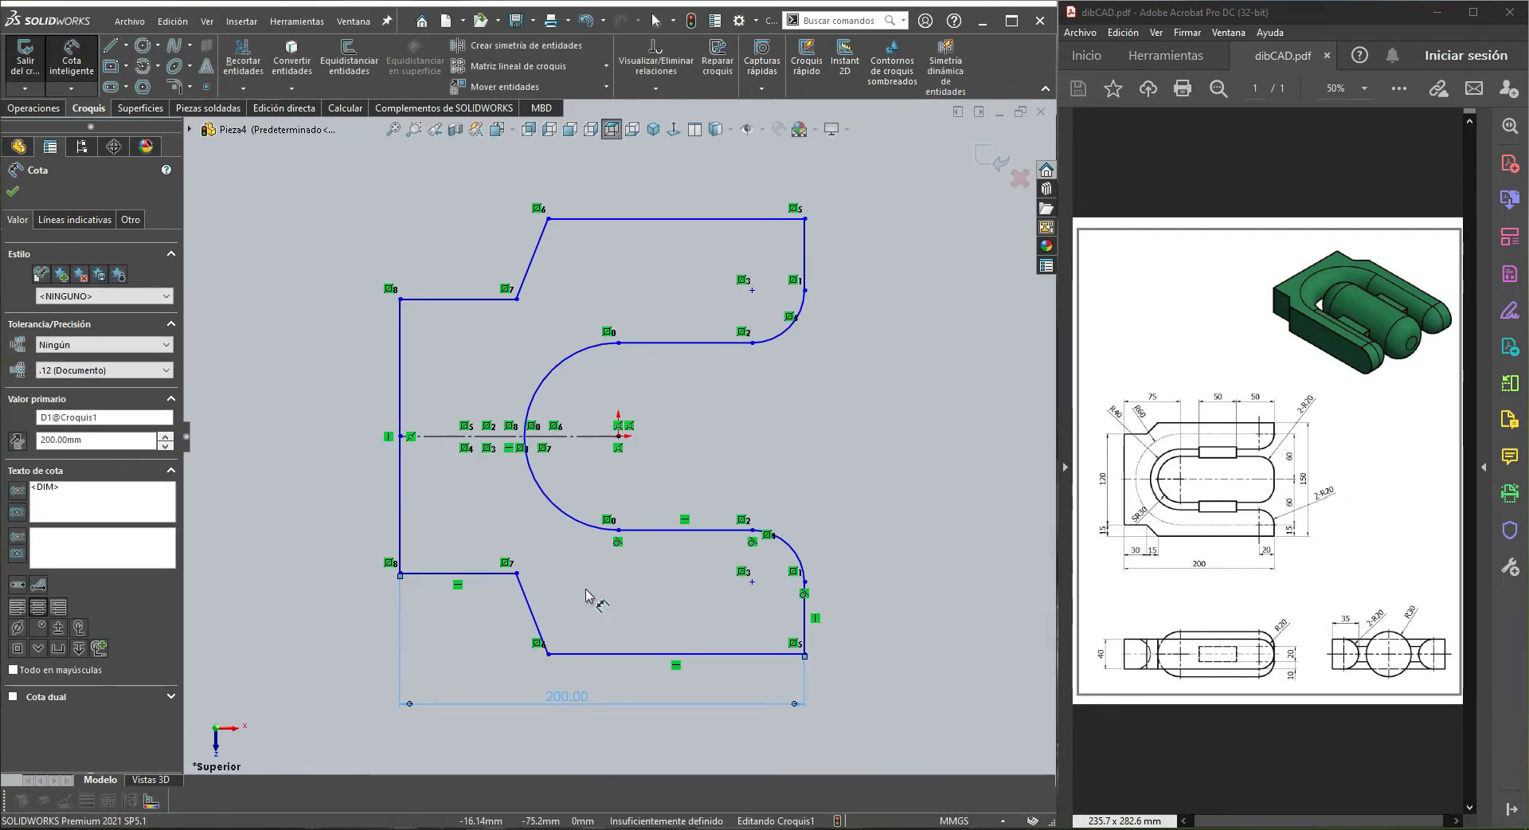
{"action": "left_click", "coordinate": [587, 683]}
Dimension the height of the closed end's vertical edge as 120 mm
{"action": "left_click", "coordinate": [400, 485]}
{"action": "left_click", "coordinate": [364, 476]}
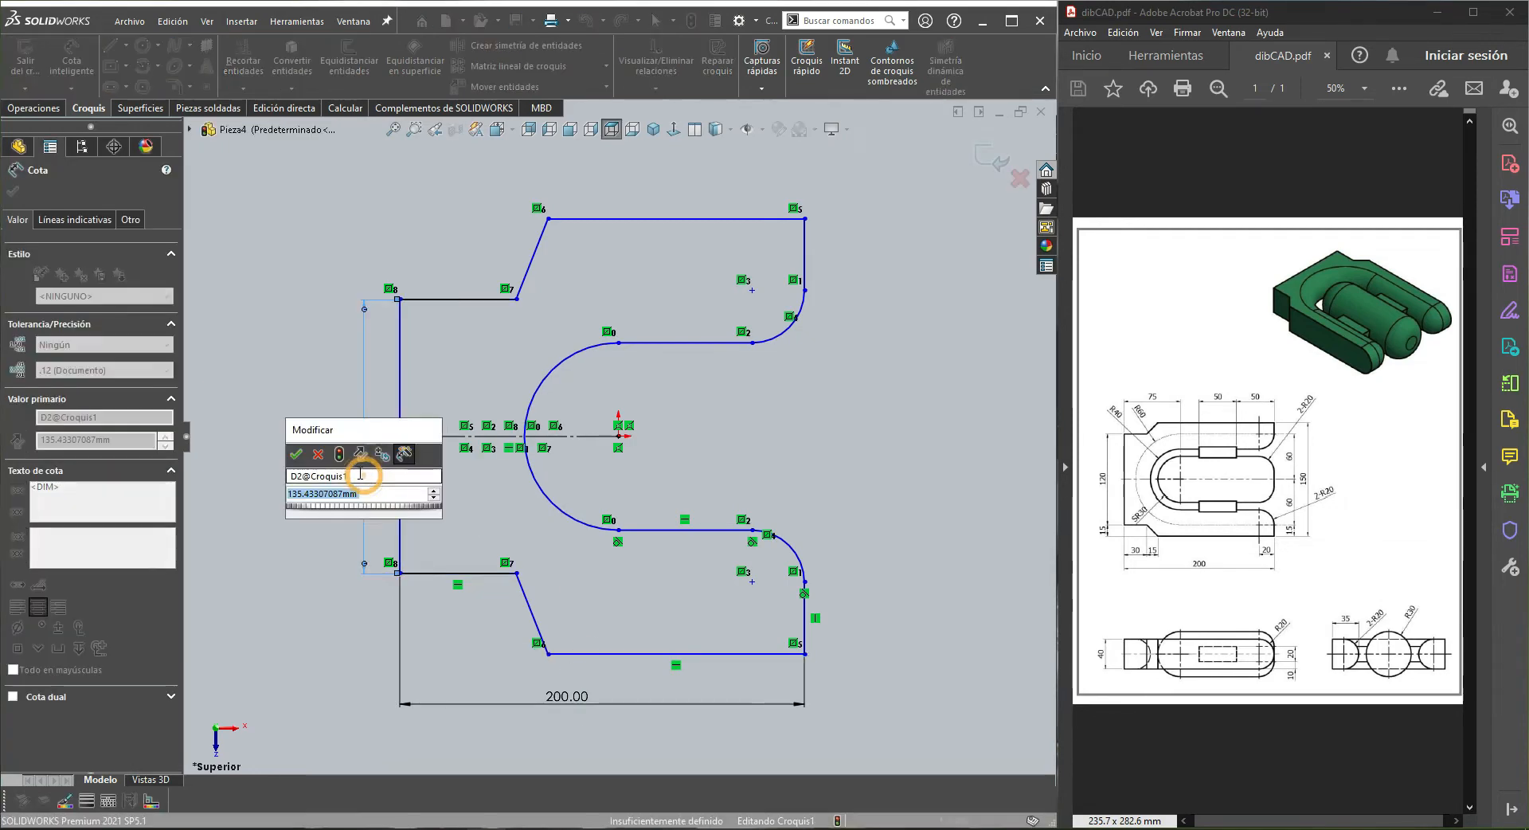
{"action": "type", "text": "120"}
{"action": "key", "text": "Return"}
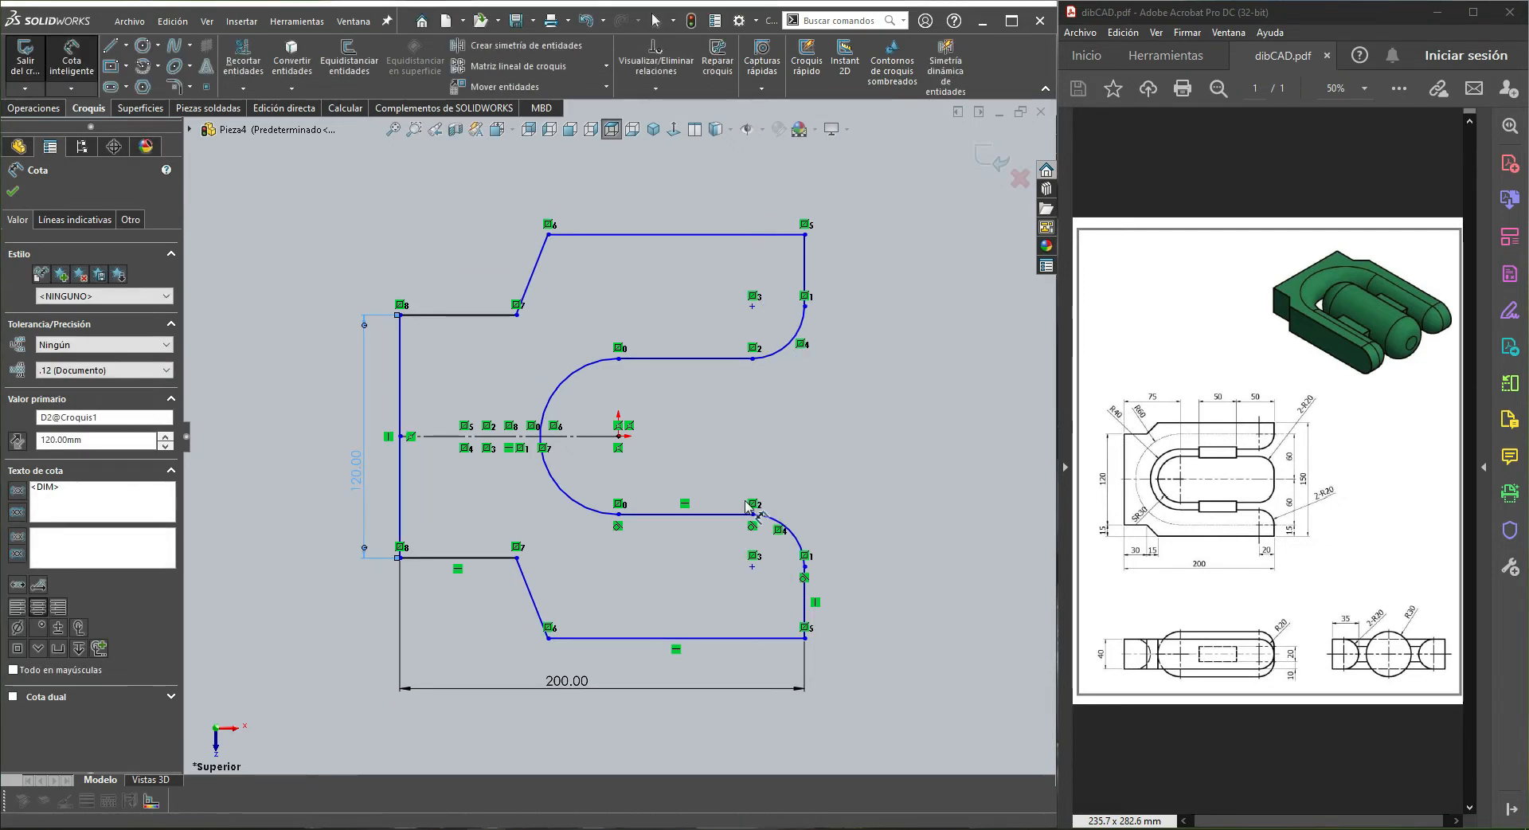
{"action": "left_click", "coordinate": [809, 433]}
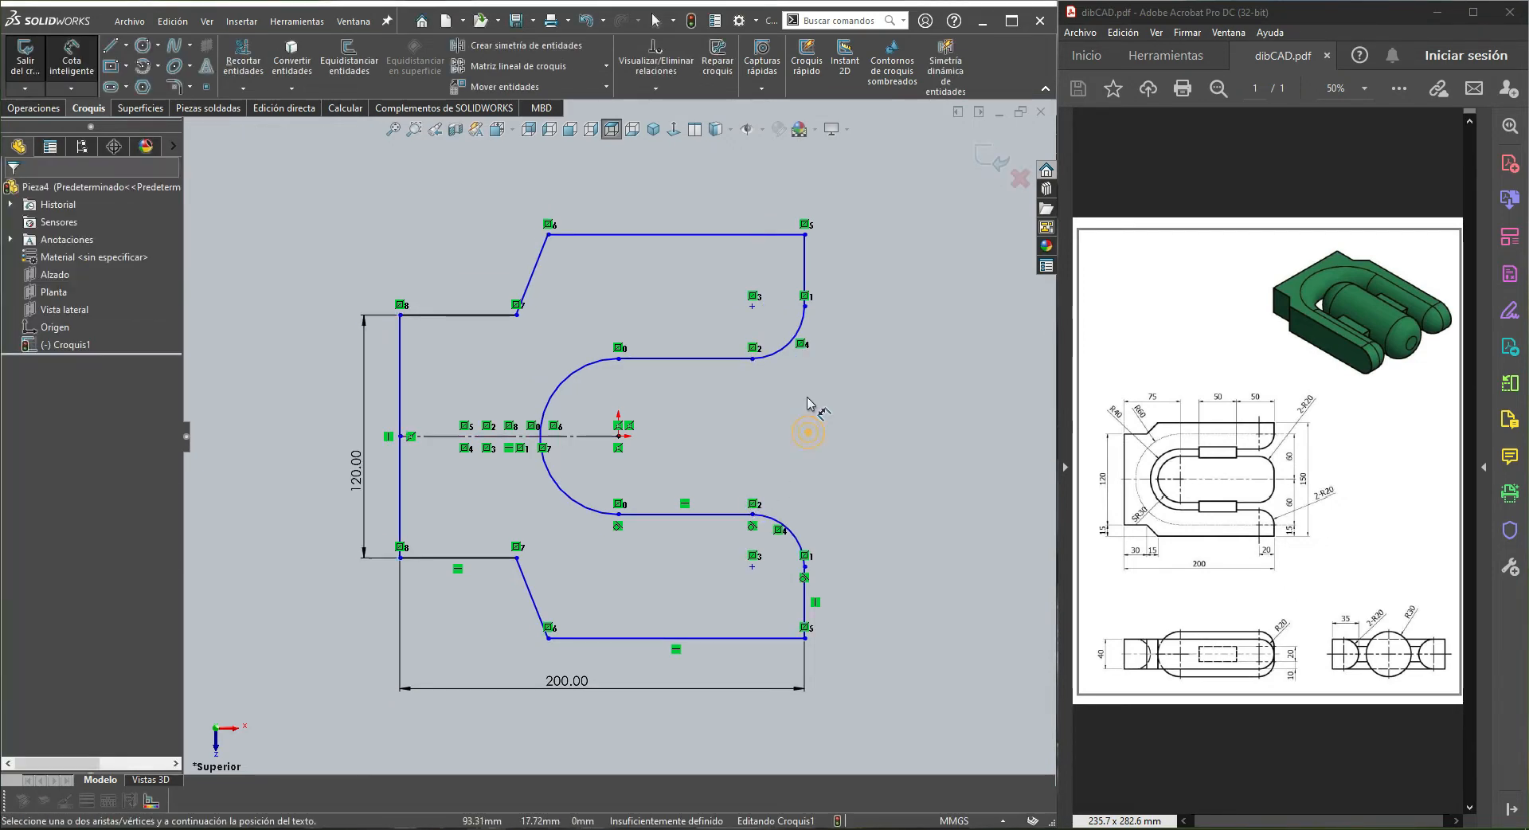
Dimension the overall width between the two long outer horizontal edges as 150 mm
{"action": "left_click", "coordinate": [794, 239]}
{"action": "left_click", "coordinate": [764, 637]}
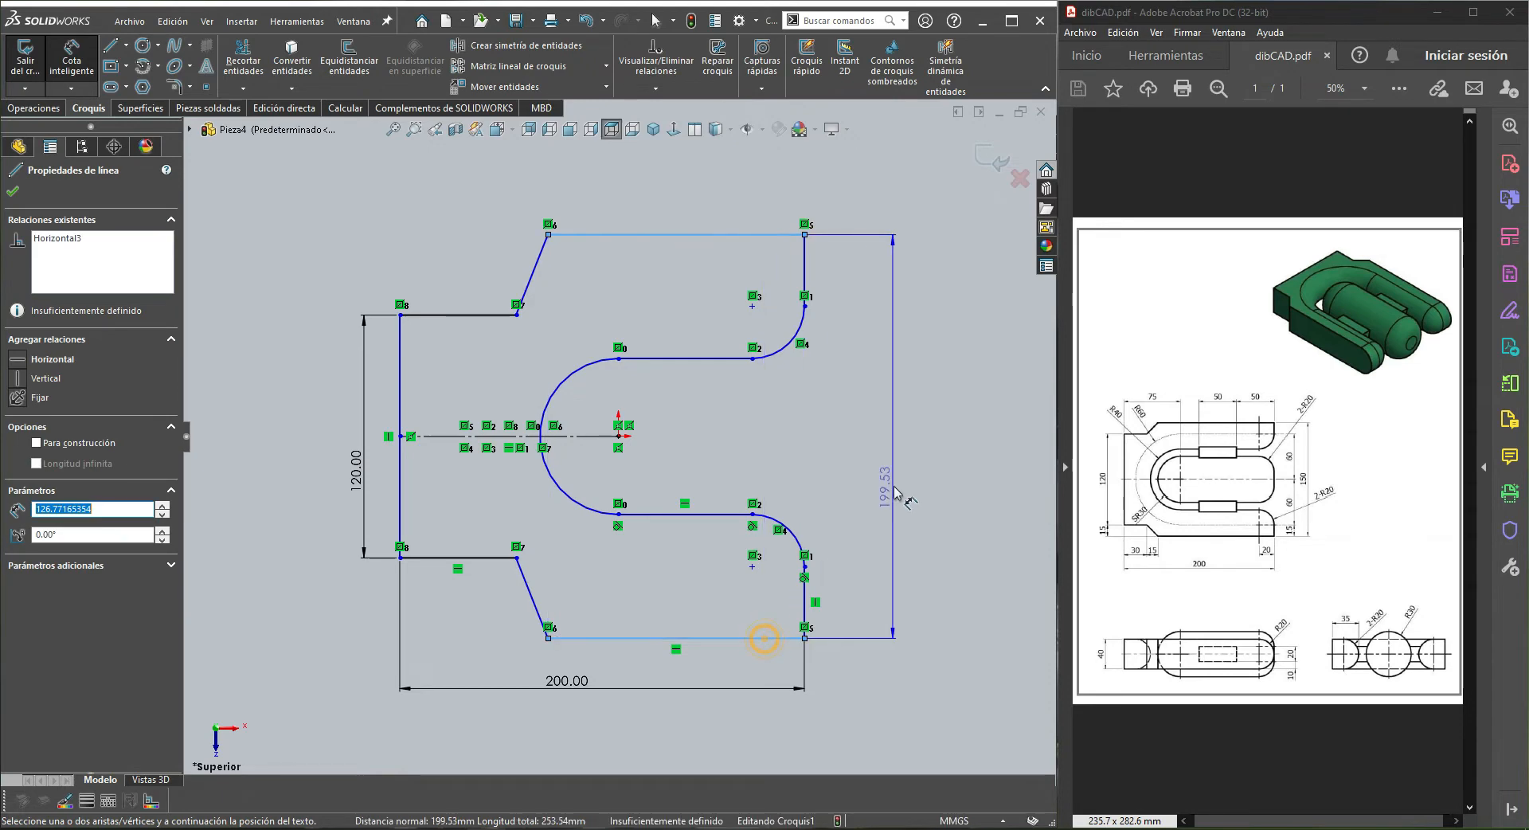
{"action": "left_click", "coordinate": [896, 494]}
{"action": "key", "text": "Return"}
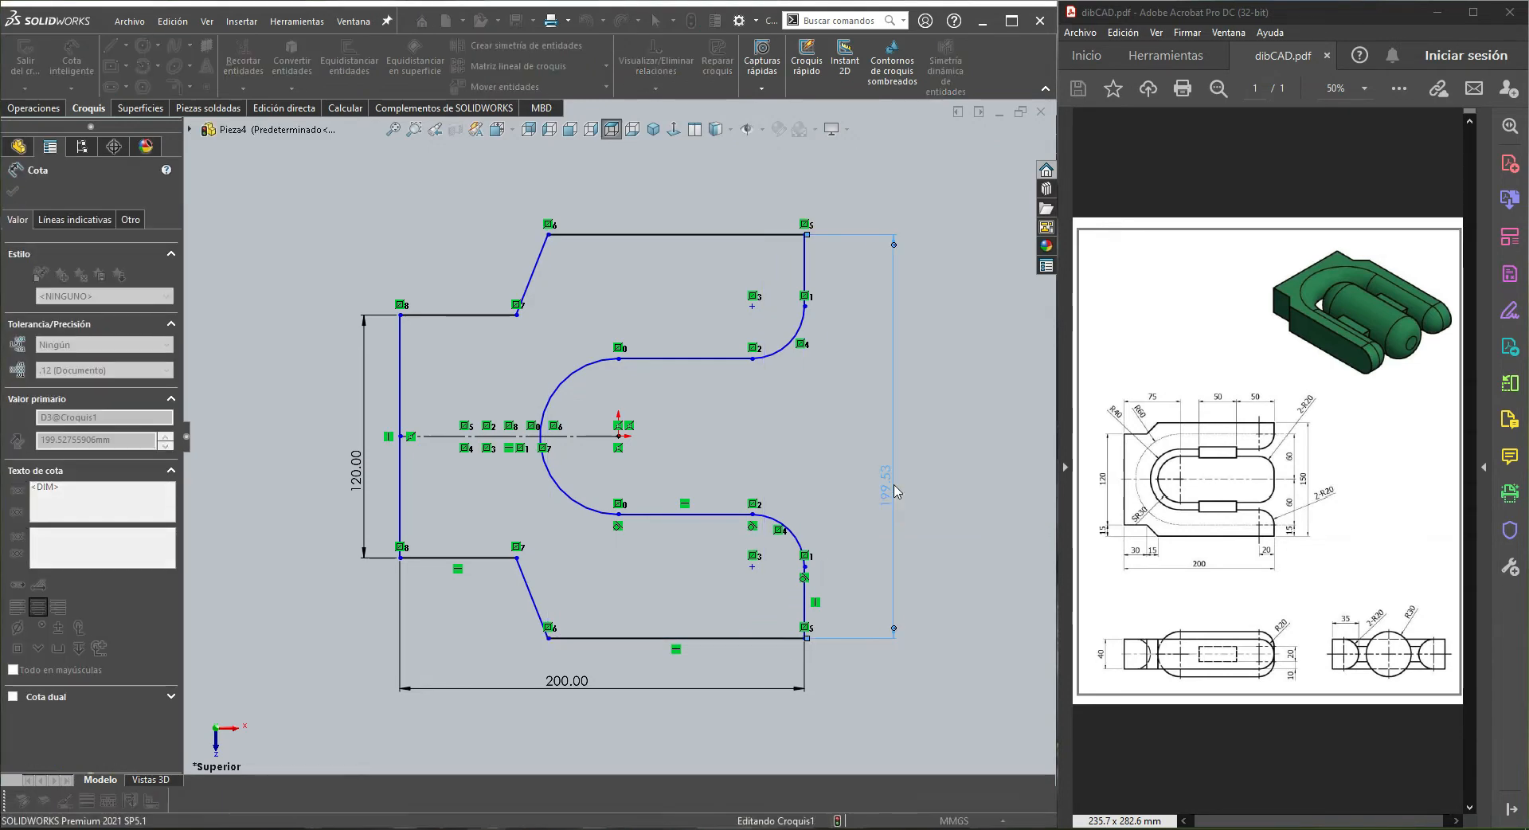
{"action": "left_click", "coordinate": [816, 418]}
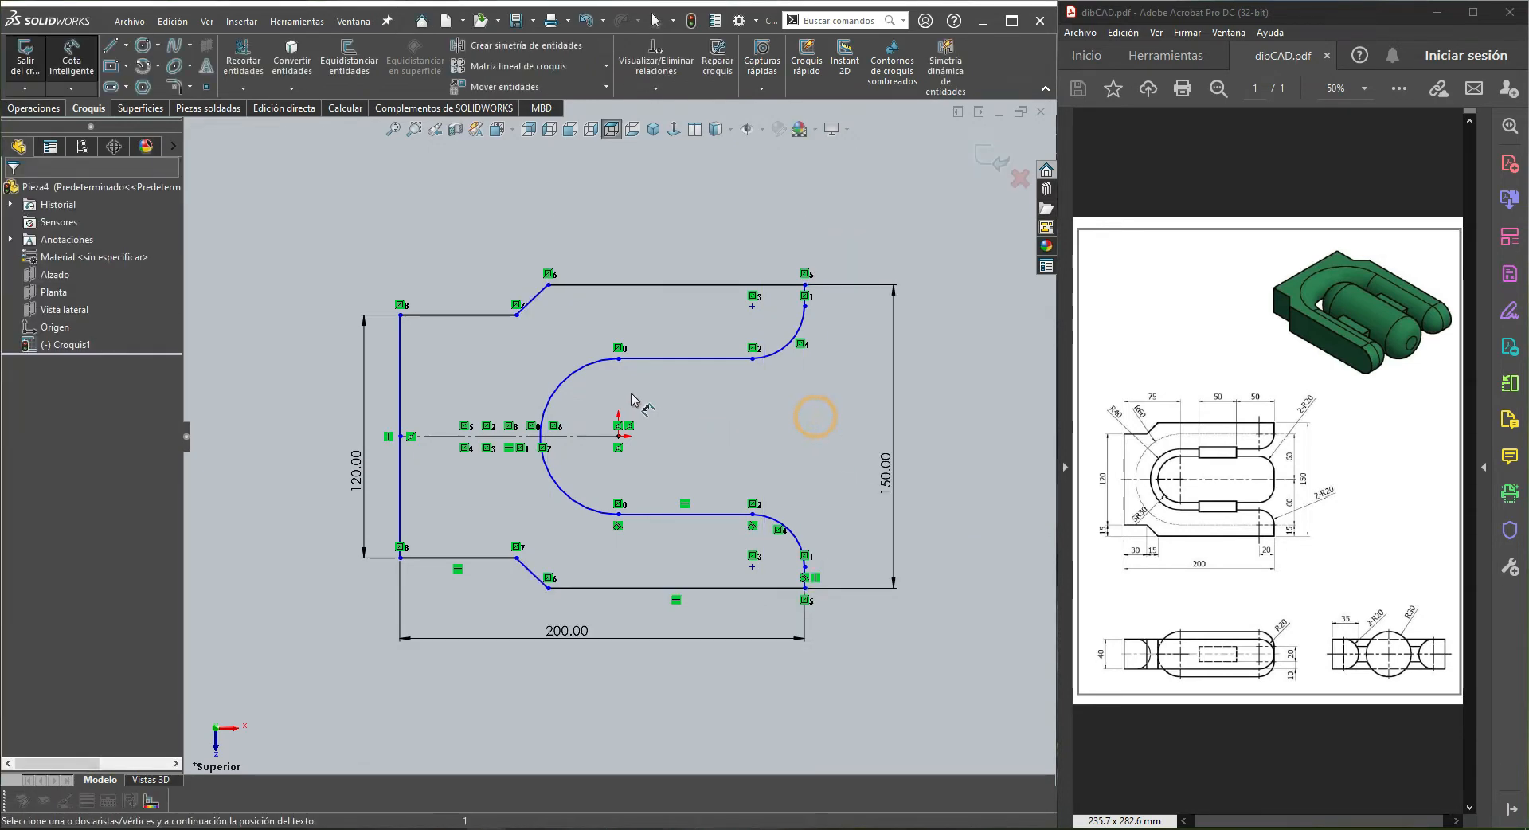
Dimension the radius of the inner arc centred on the origin as 40 mm
{"action": "left_click", "coordinate": [565, 383]}
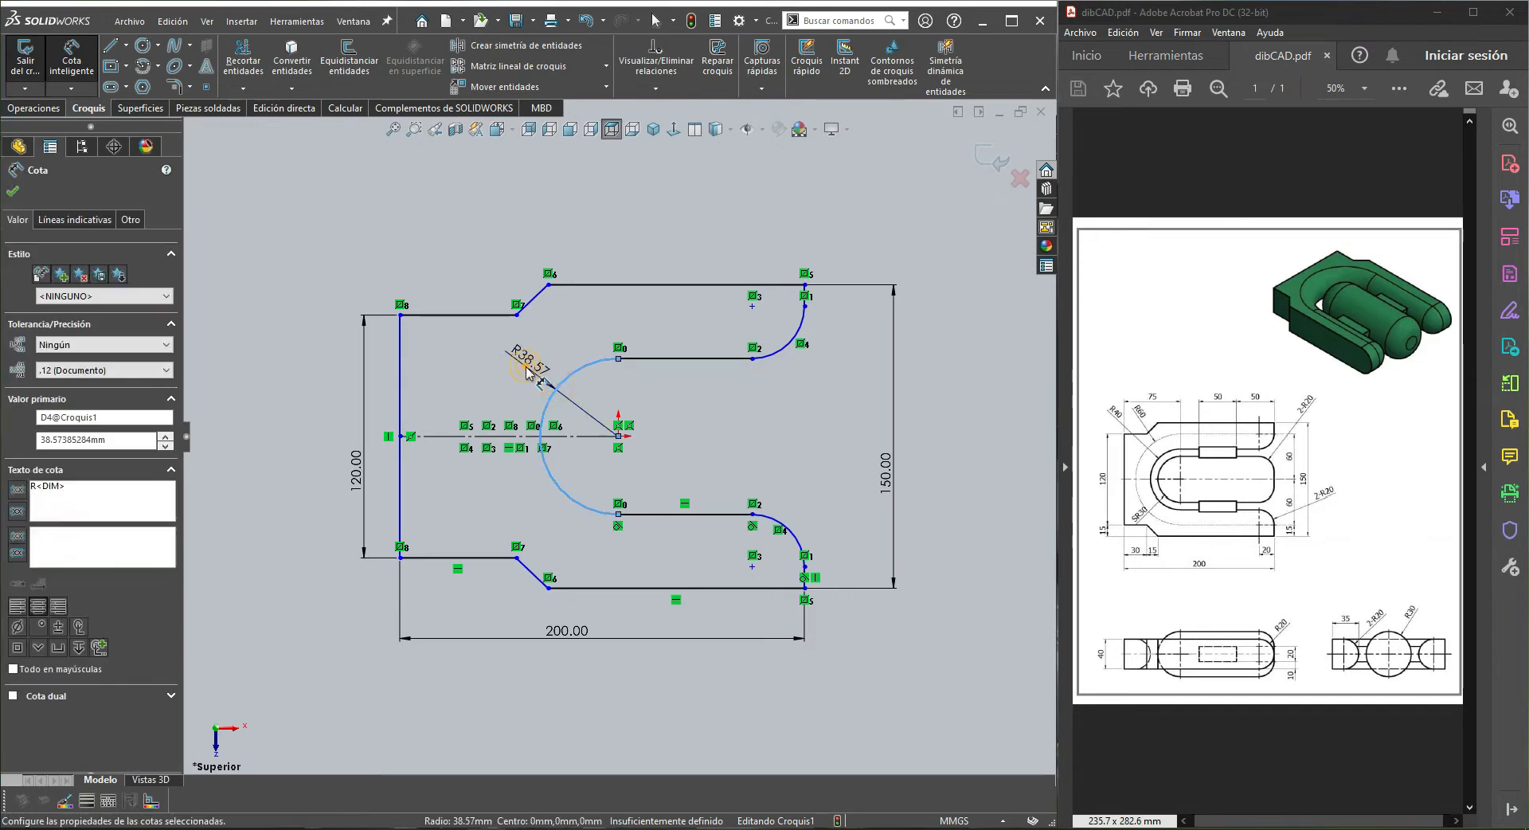
{"action": "left_click", "coordinate": [527, 371]}
{"action": "type", "text": "40"}
{"action": "key", "text": "Return"}
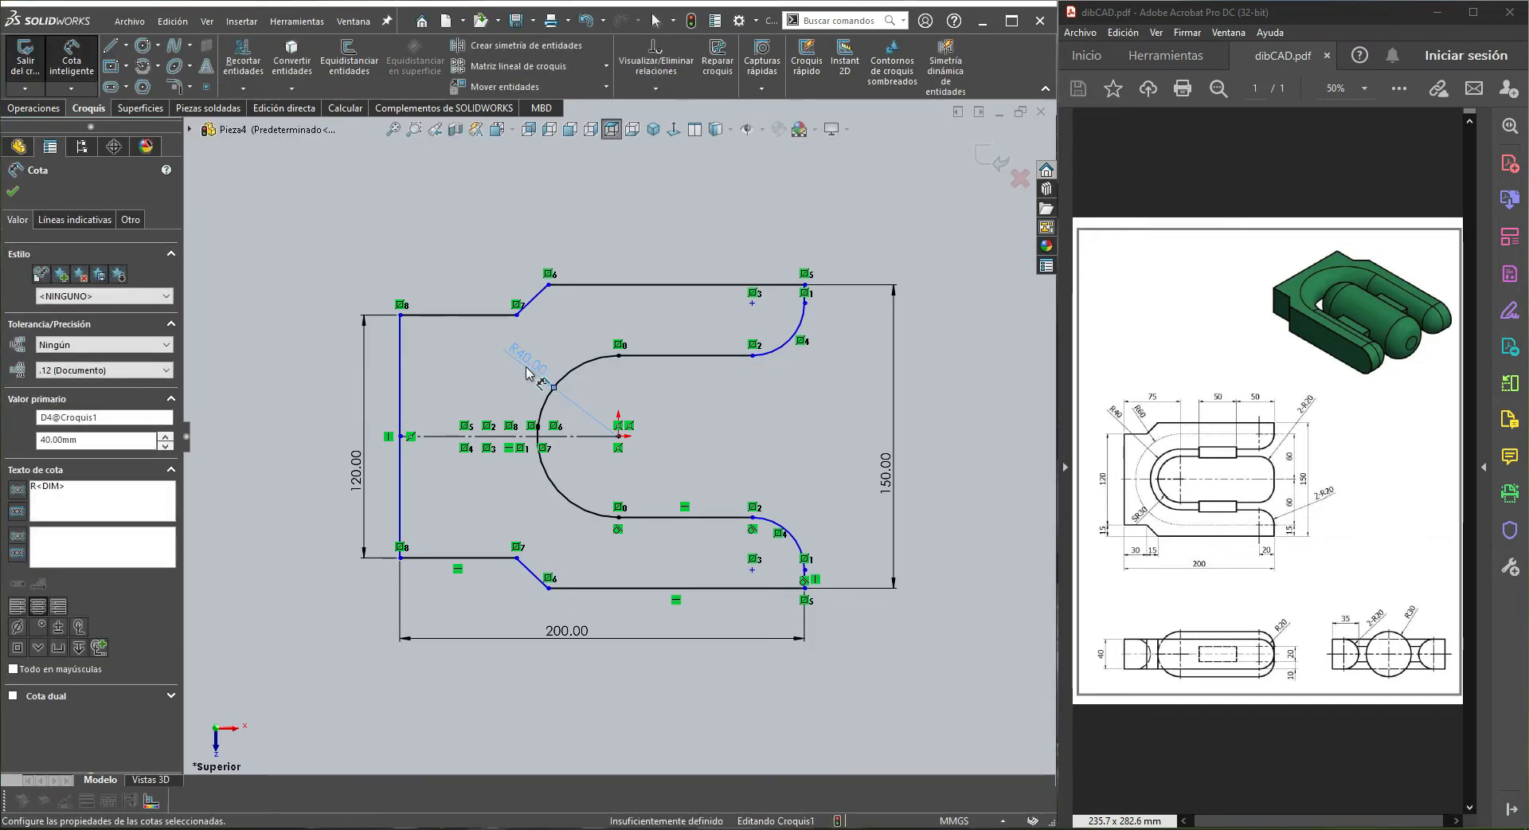
Dimension the short lower horizontal edge as 30 mm and the horizontal extent of the adjacent slanted edge as 15 mm
{"action": "left_click", "coordinate": [458, 557]}
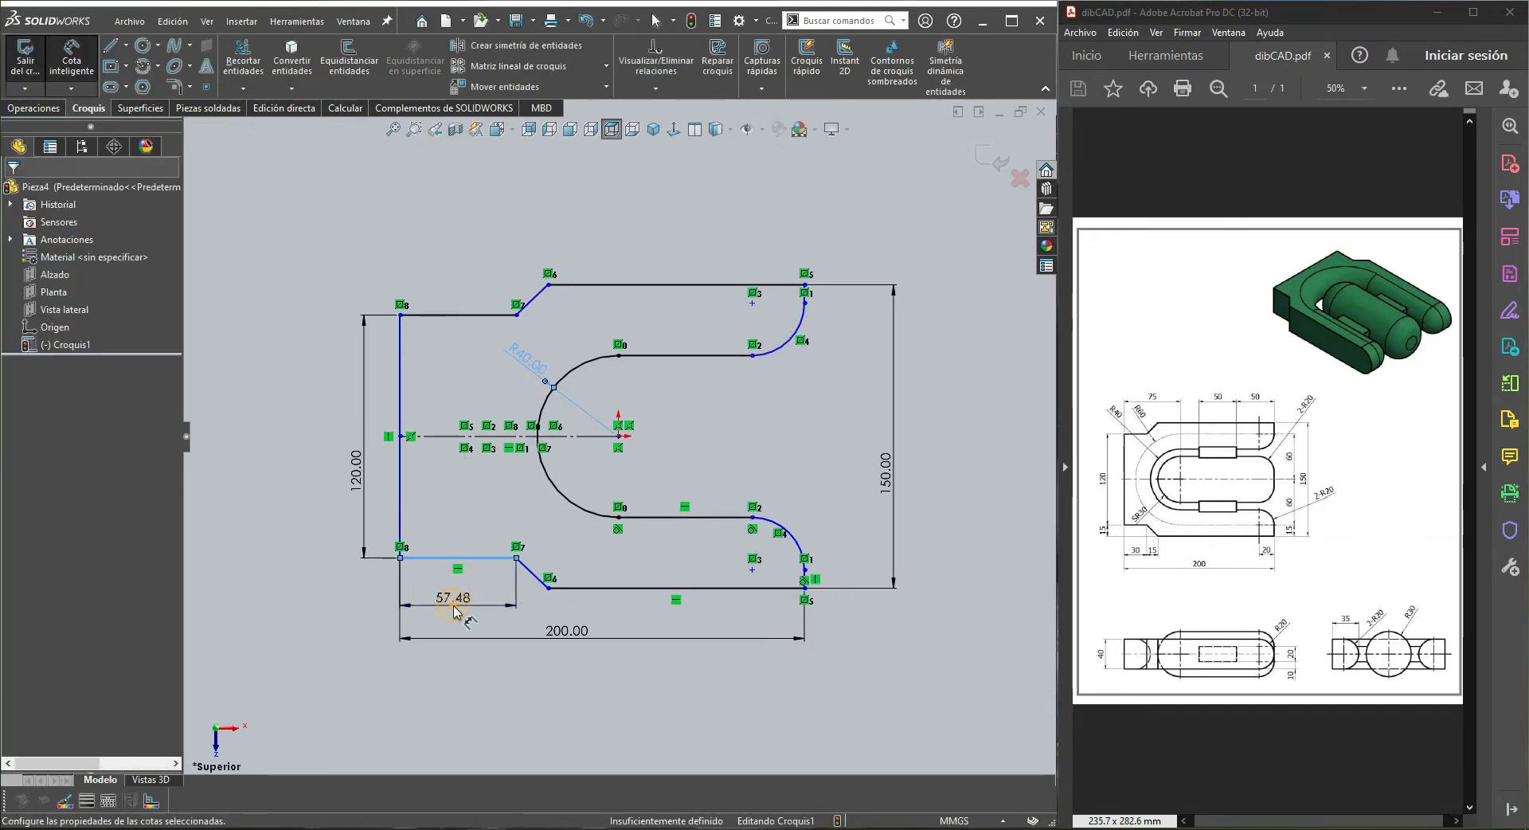
{"action": "left_click", "coordinate": [454, 611]}
{"action": "type", "text": "30"}
{"action": "key", "text": "Return"}
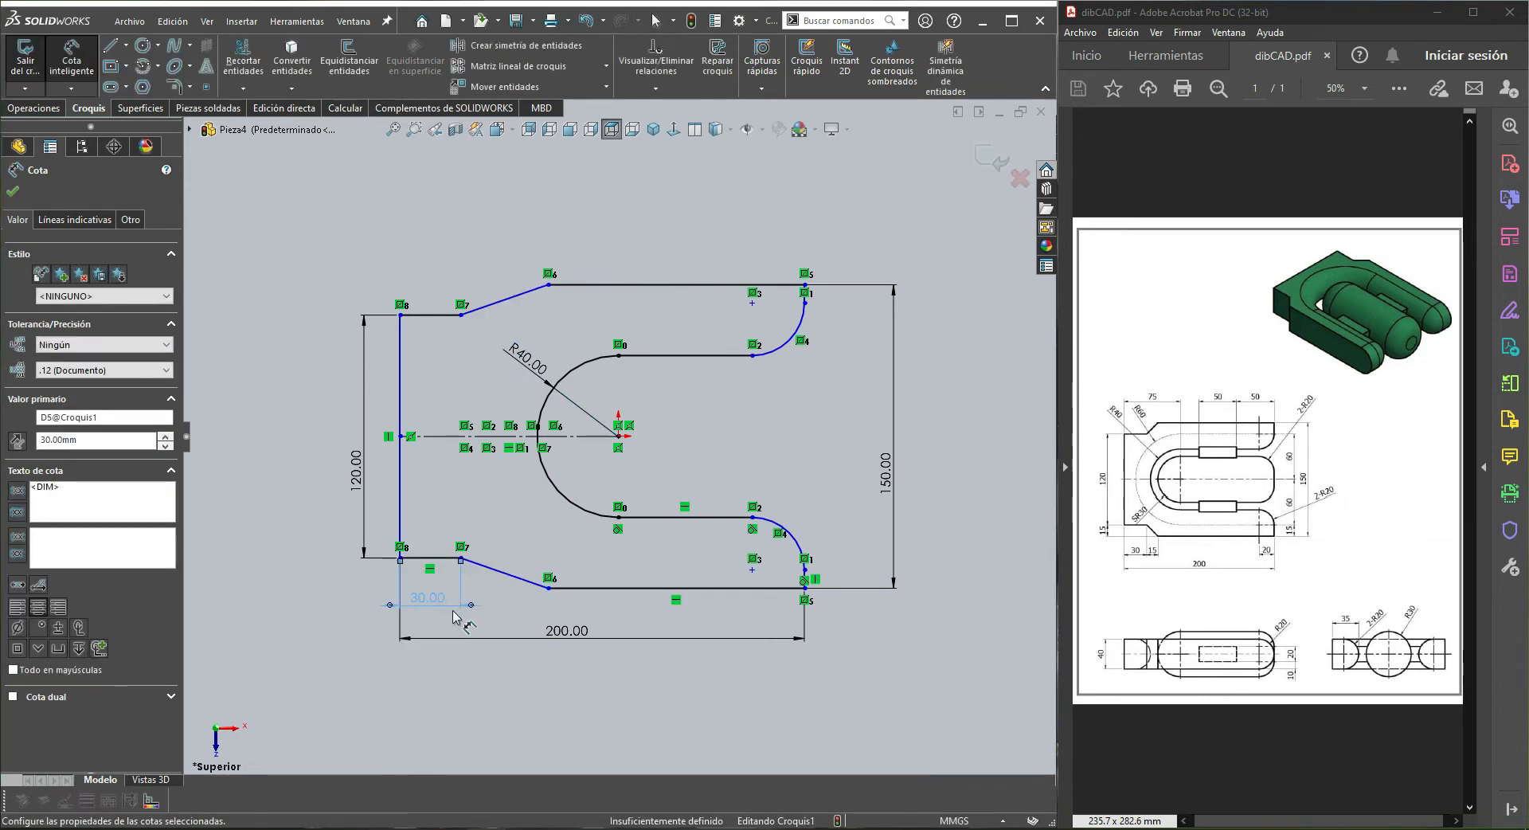
{"action": "left_click", "coordinate": [510, 580]}
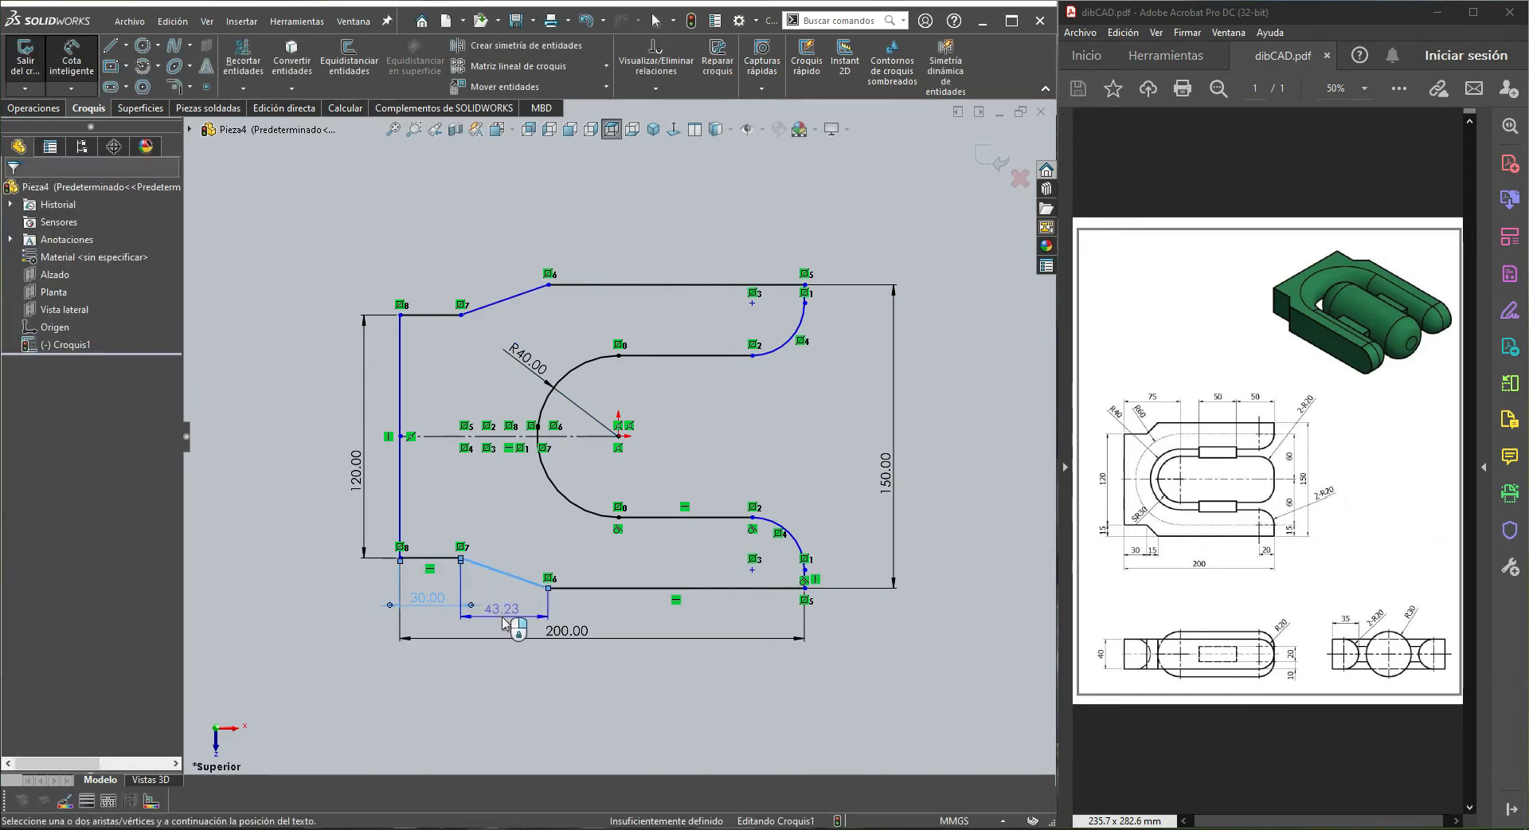
{"action": "left_click", "coordinate": [502, 607]}
{"action": "type", "text": "15"}
{"action": "key", "text": "Return"}
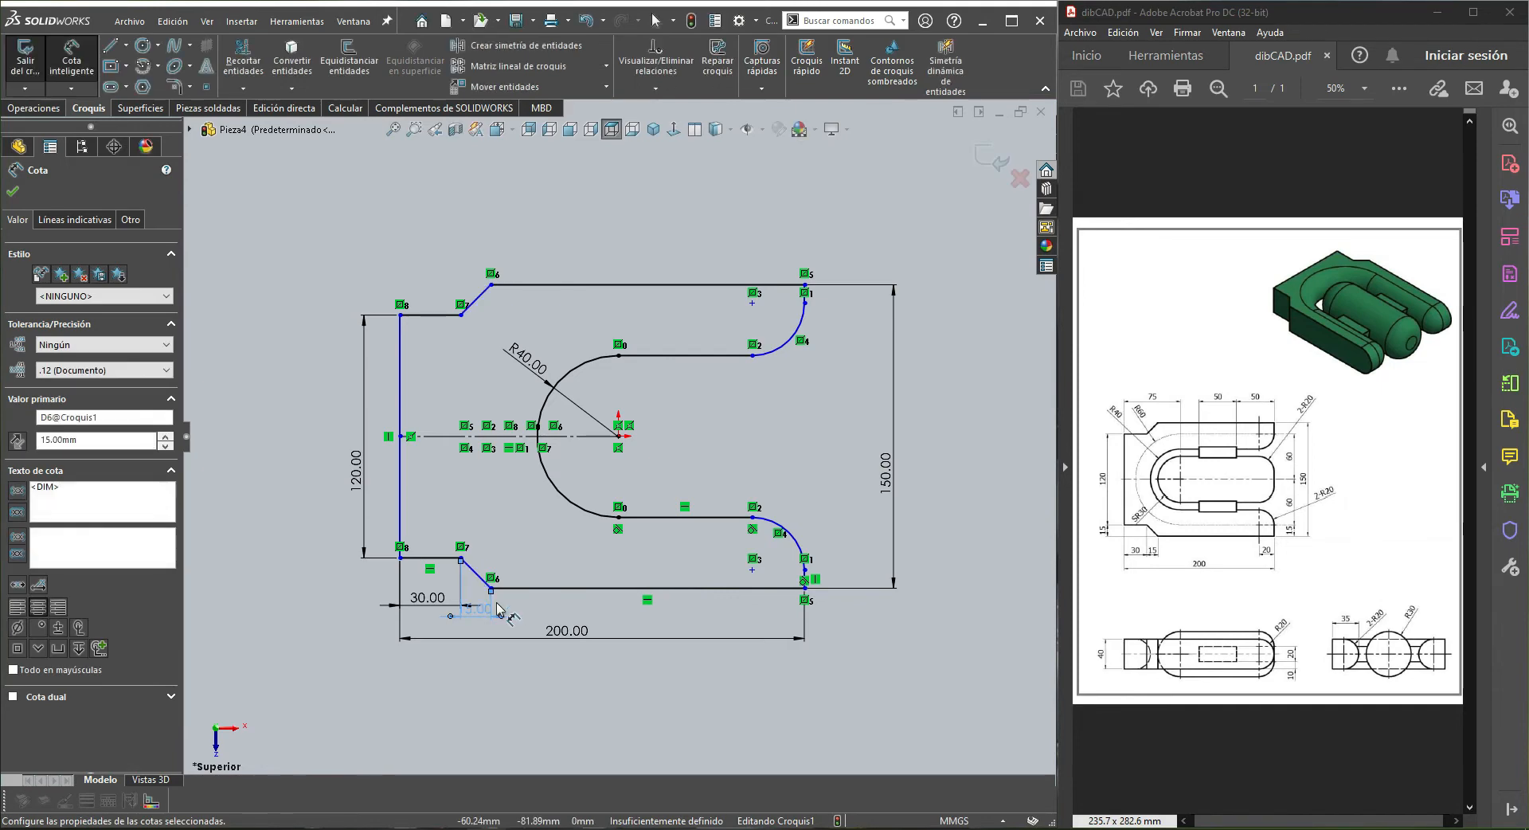
Dimension the radius of the lower arm's rounded end arc as 20 mm
{"action": "left_click", "coordinate": [791, 538]}
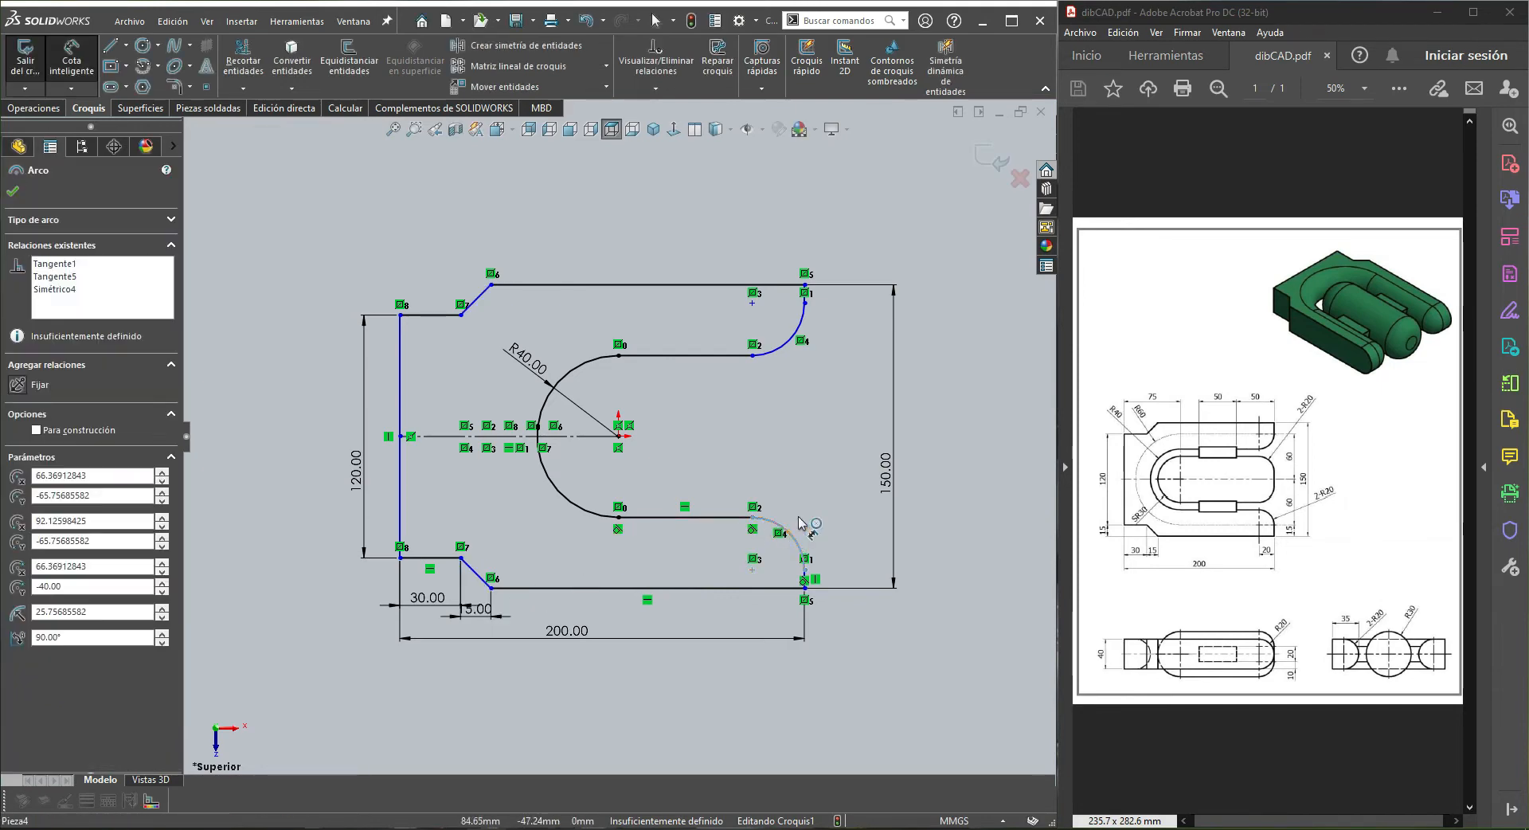
{"action": "left_click", "coordinate": [813, 493]}
{"action": "type", "text": "20"}
{"action": "key", "text": "Return"}
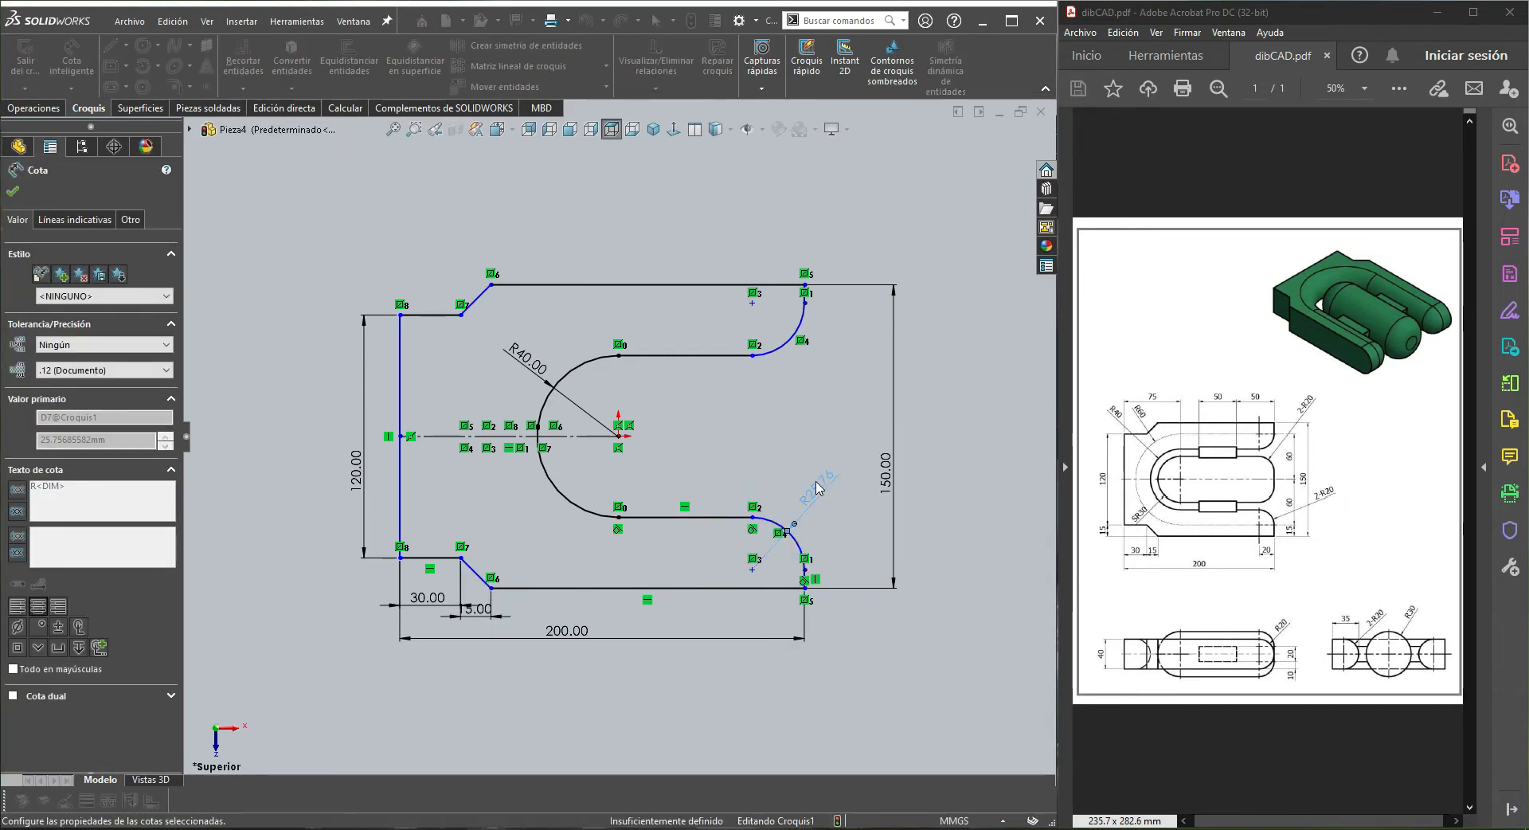
{"action": "left_click", "coordinate": [691, 398]}
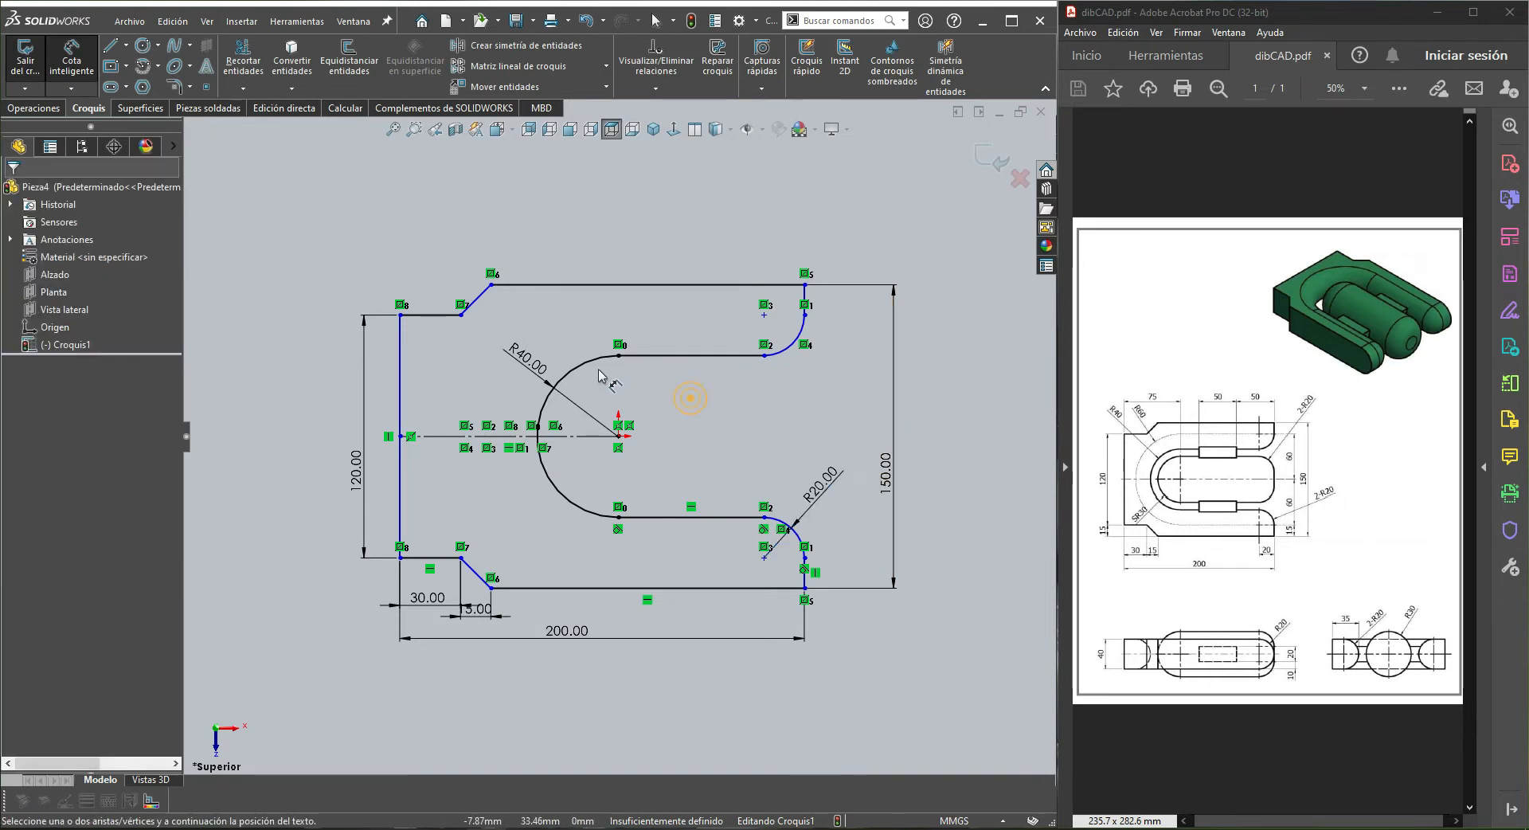
Dimension the horizontal distance from the long vertical end edge to the centre of the R40 inner arc as 75 mm
{"action": "left_click", "coordinate": [579, 374]}
{"action": "left_click", "coordinate": [401, 485]}
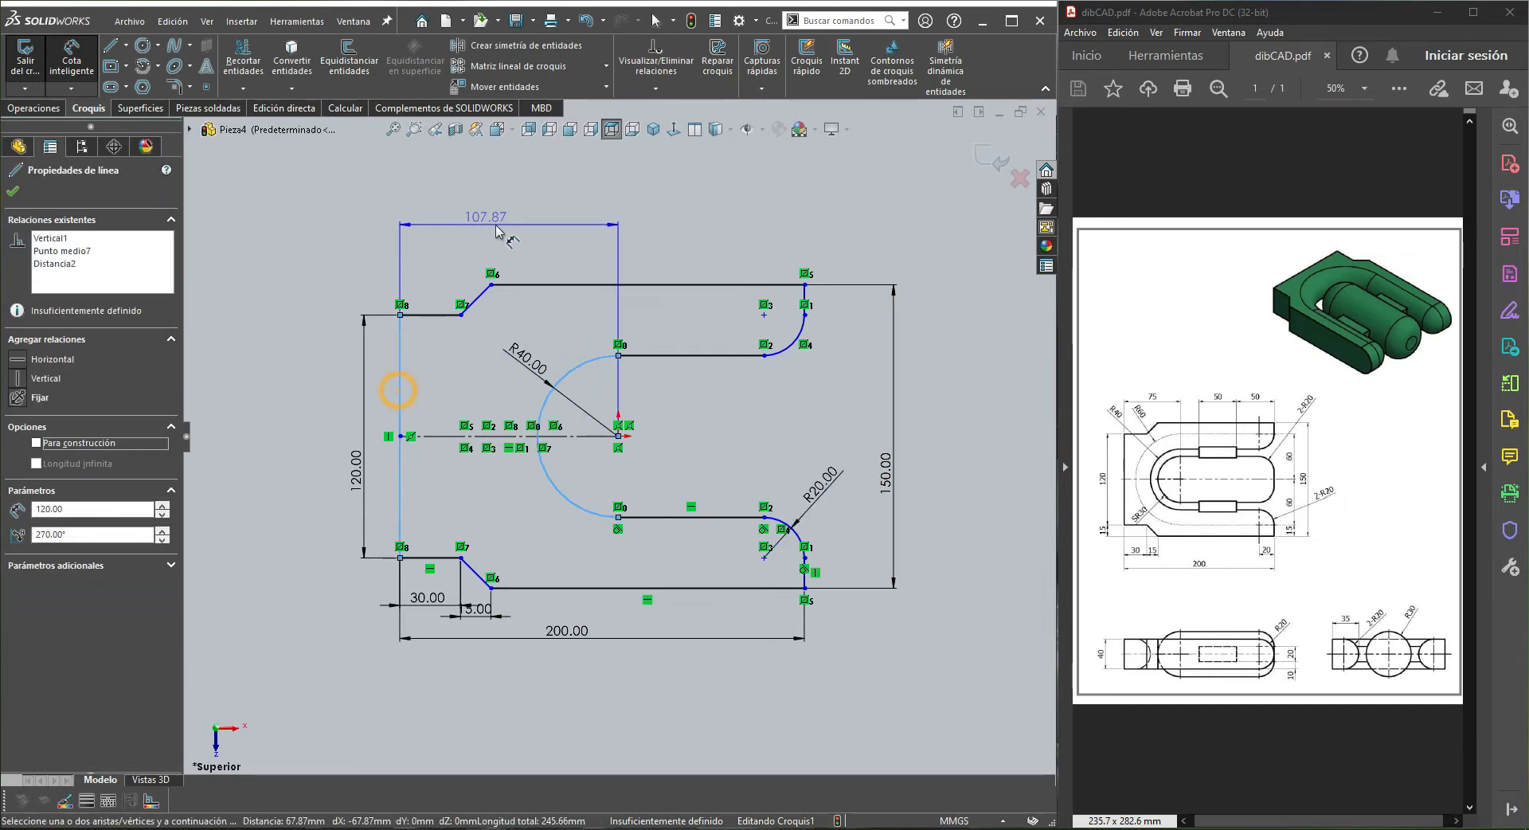
{"action": "left_click", "coordinate": [515, 225]}
{"action": "type", "text": "7"}
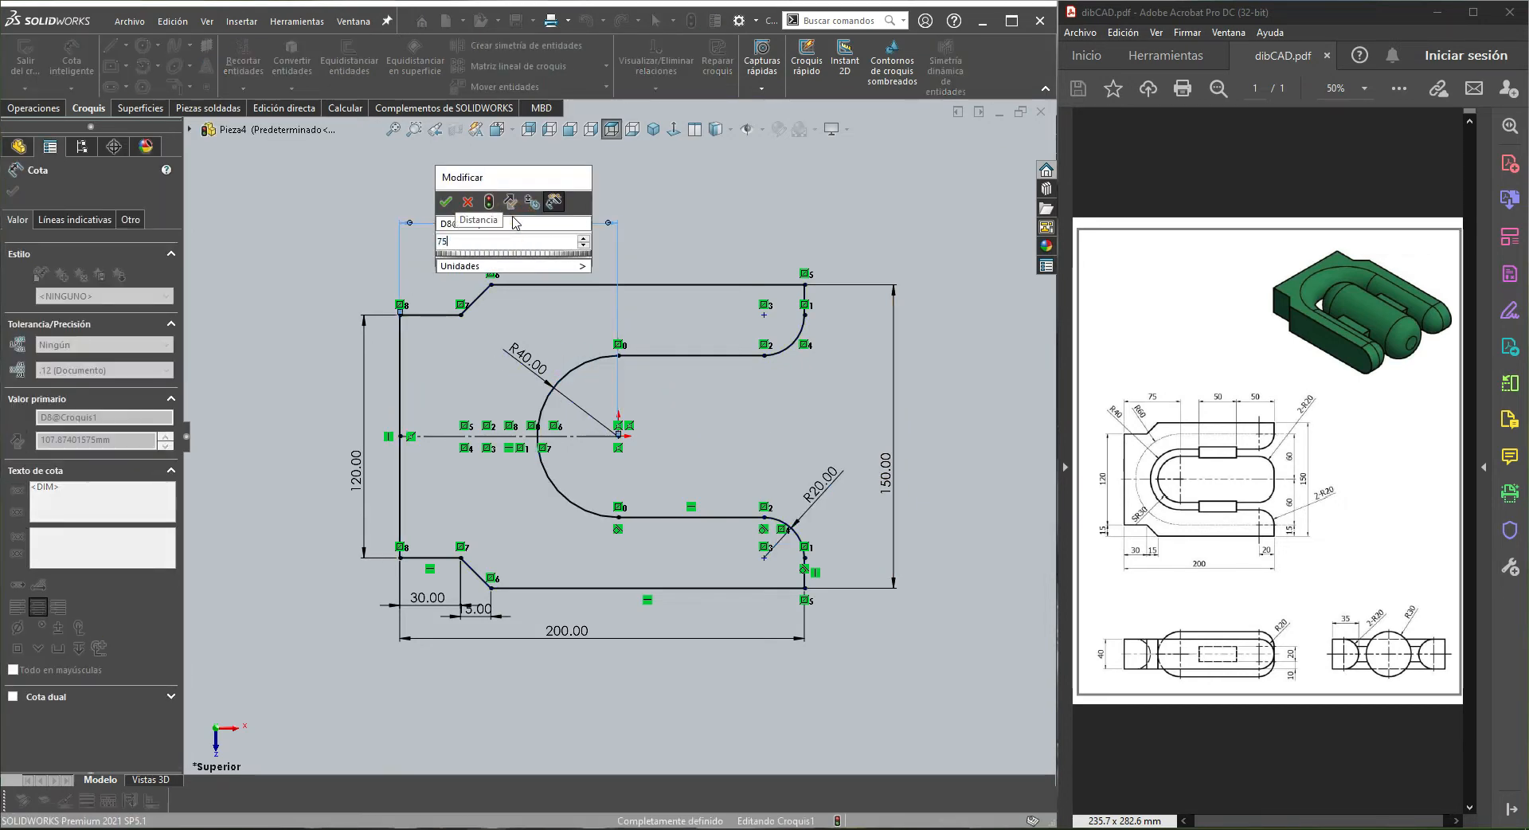
{"action": "type", "text": "5"}
{"action": "key", "text": "Return"}
{"action": "left_click", "coordinate": [722, 233]}
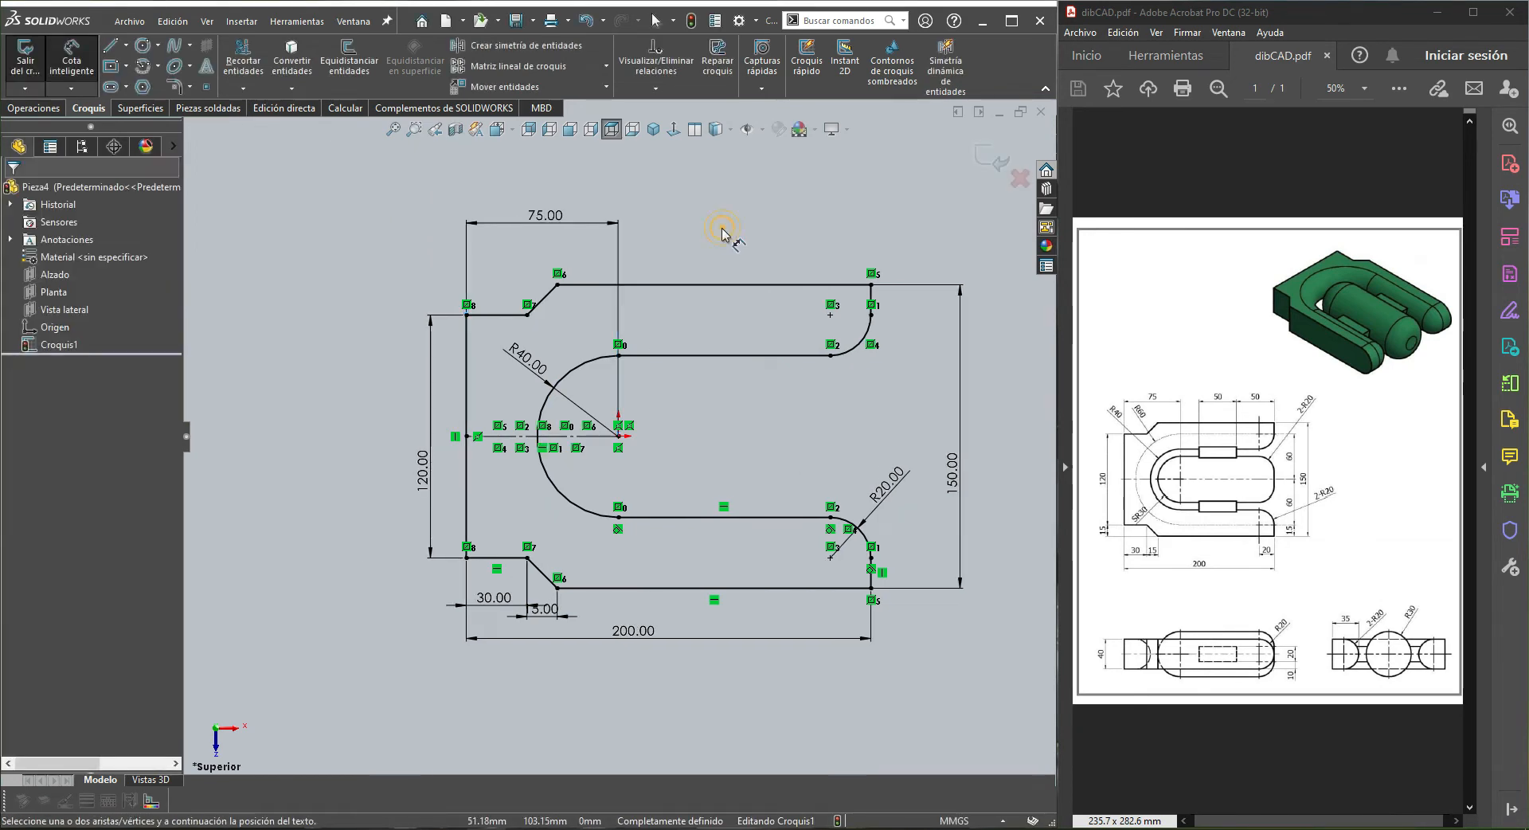
Extrude the U-shaped profile 40 mm with the mid-plane end condition
{"action": "right_click", "coordinate": [724, 233]}
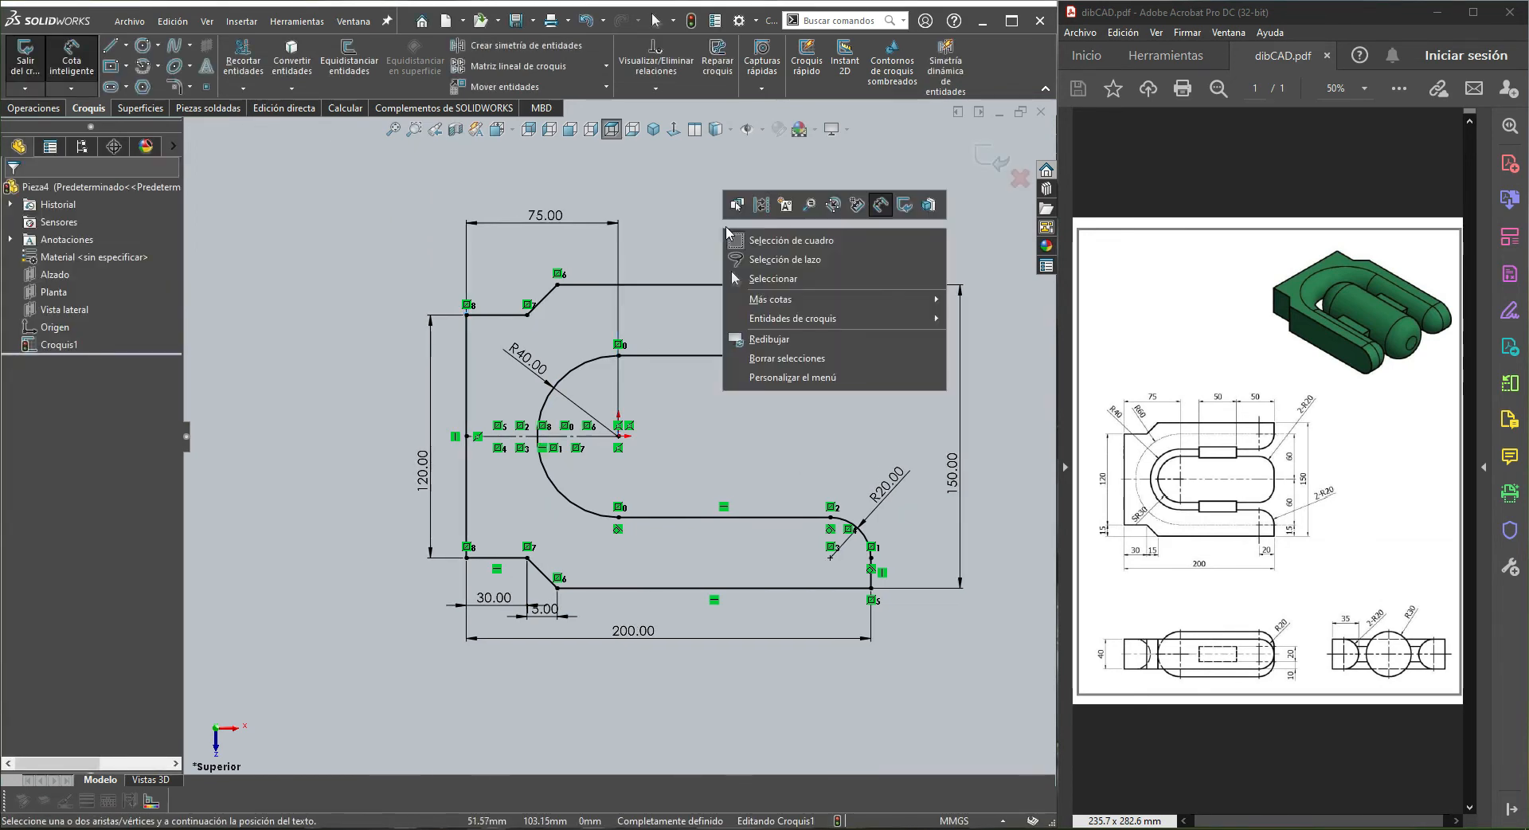
{"action": "left_click", "coordinate": [922, 202]}
{"action": "right_click", "coordinate": [783, 215]}
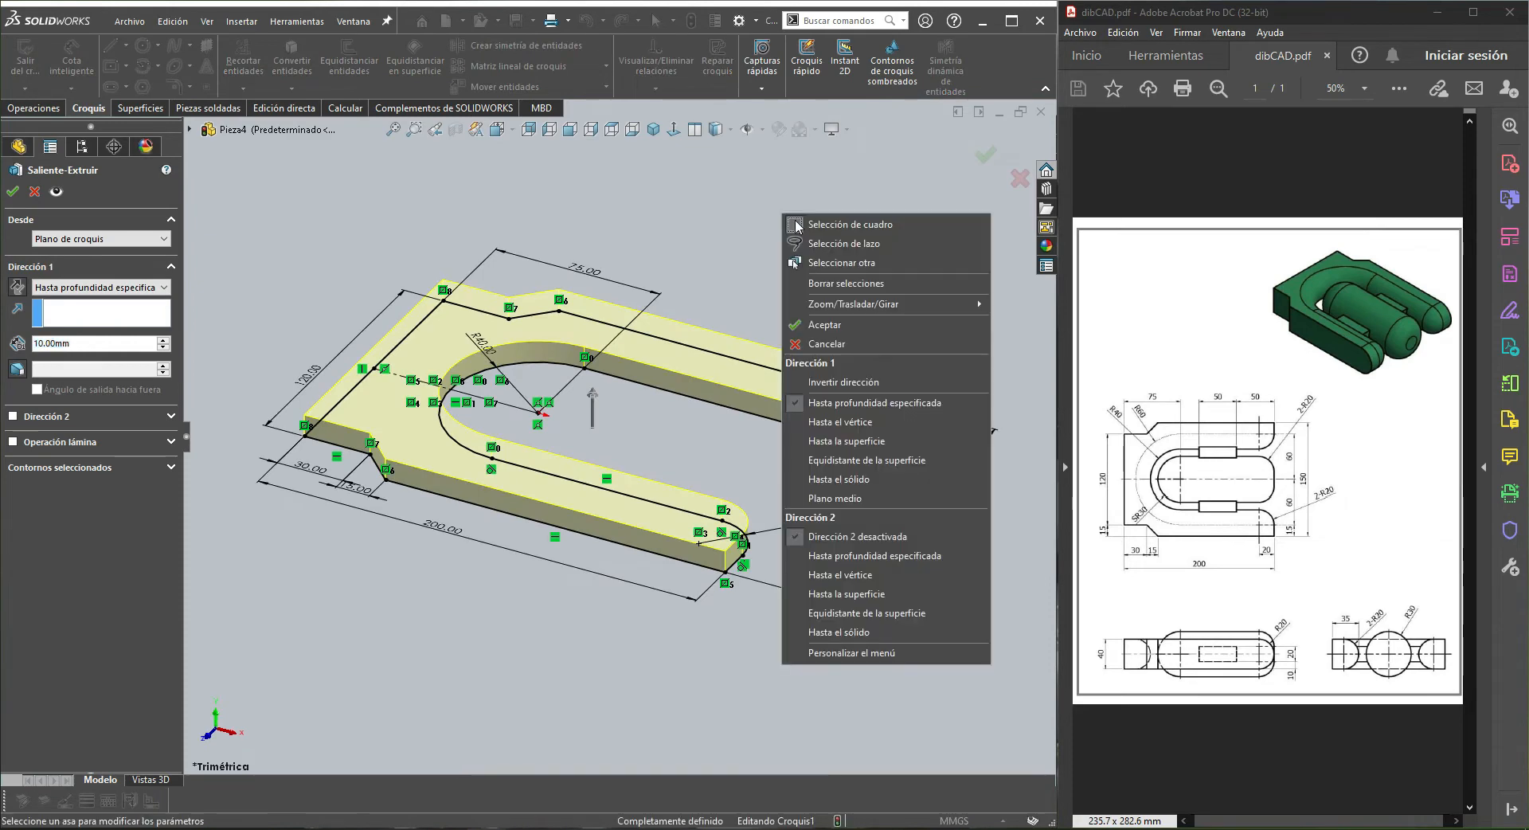
{"action": "left_click", "coordinate": [848, 496]}
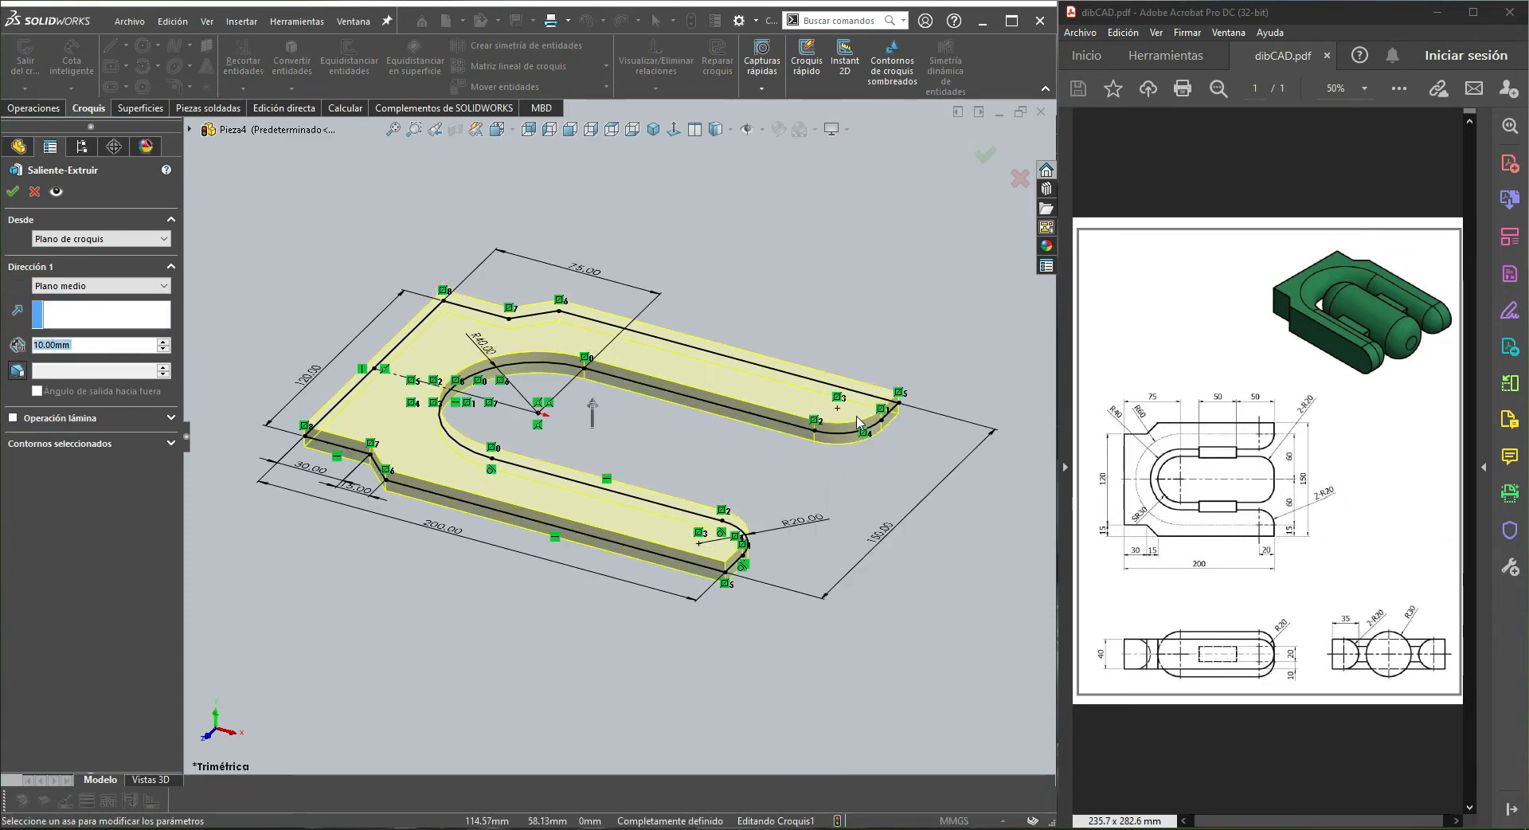
{"action": "type", "text": "40"}
{"action": "key", "text": "Return"}
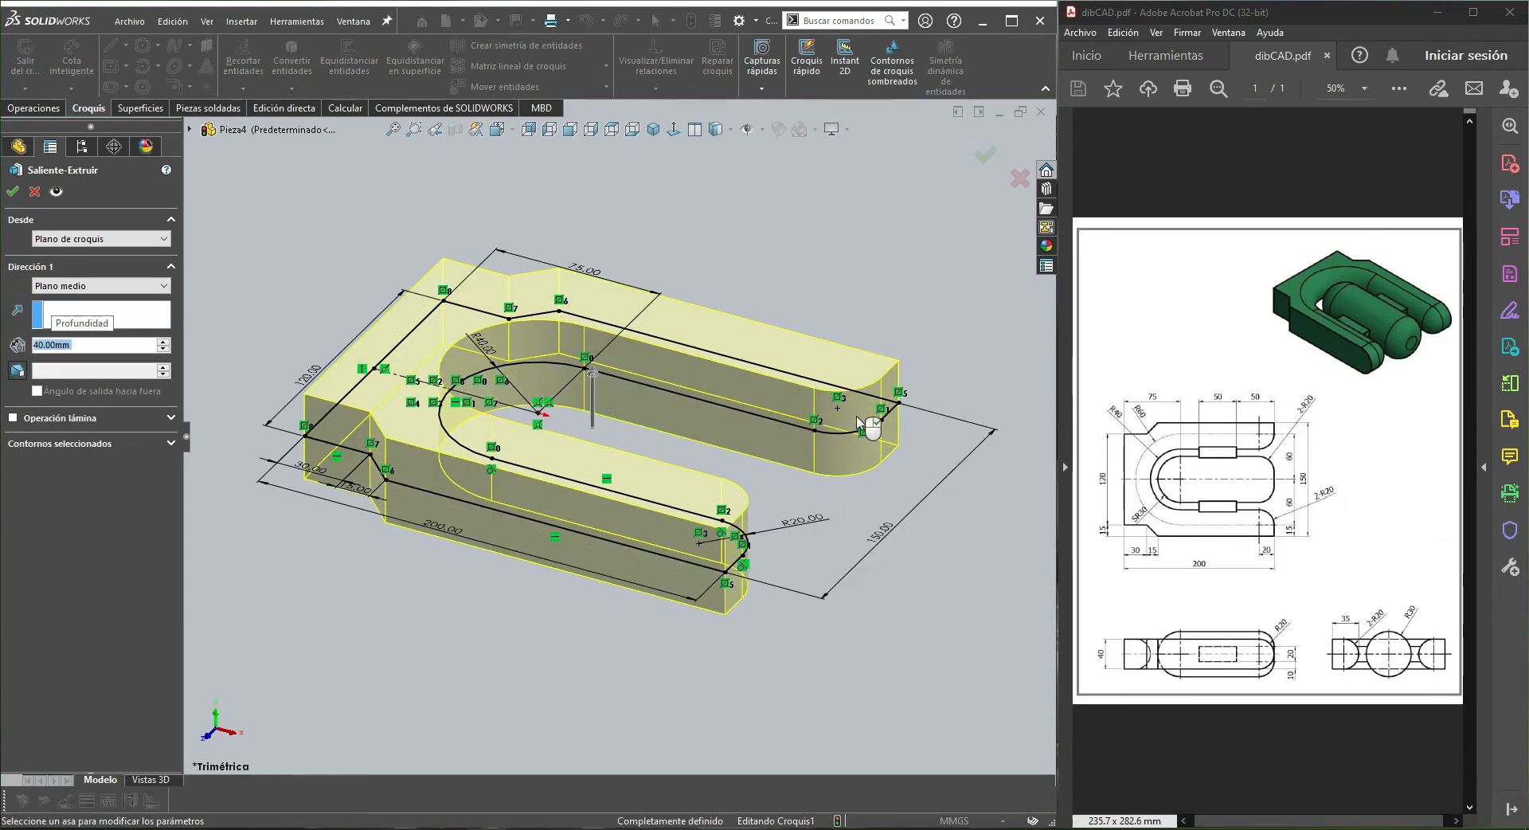
{"action": "left_click", "coordinate": [985, 155]}
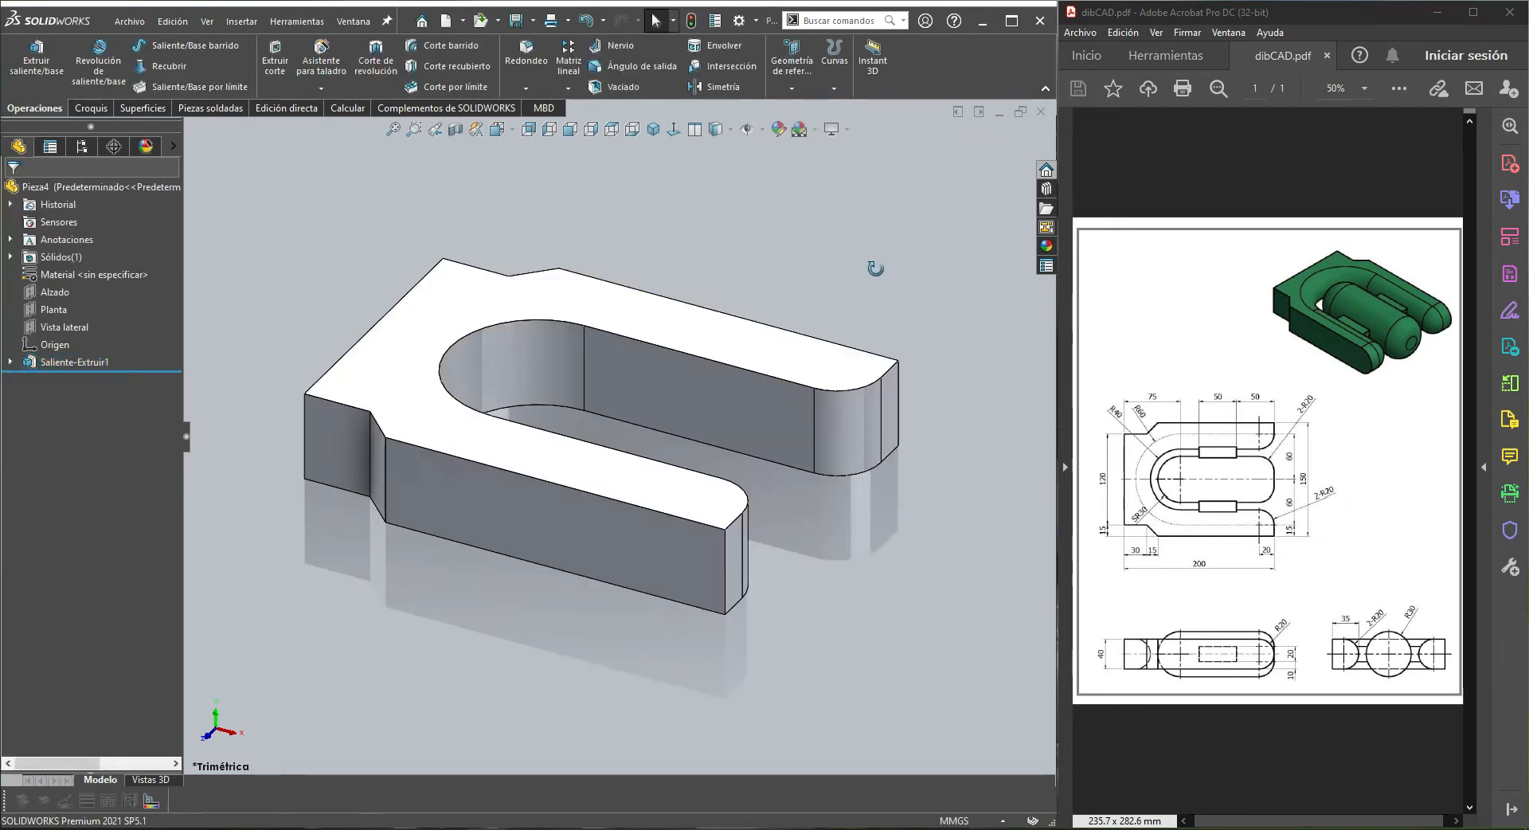
Start a full round fillet with the U-shaped body's upper face as the first side face set
{"action": "mouse_move", "coordinate": [876, 269]}
{"action": "middle_mouse_down"}
{"action": "mouse_move", "coordinate": [819, 249]}
{"action": "mouse_move", "coordinate": [876, 275]}
{"action": "middle_mouse_up"}
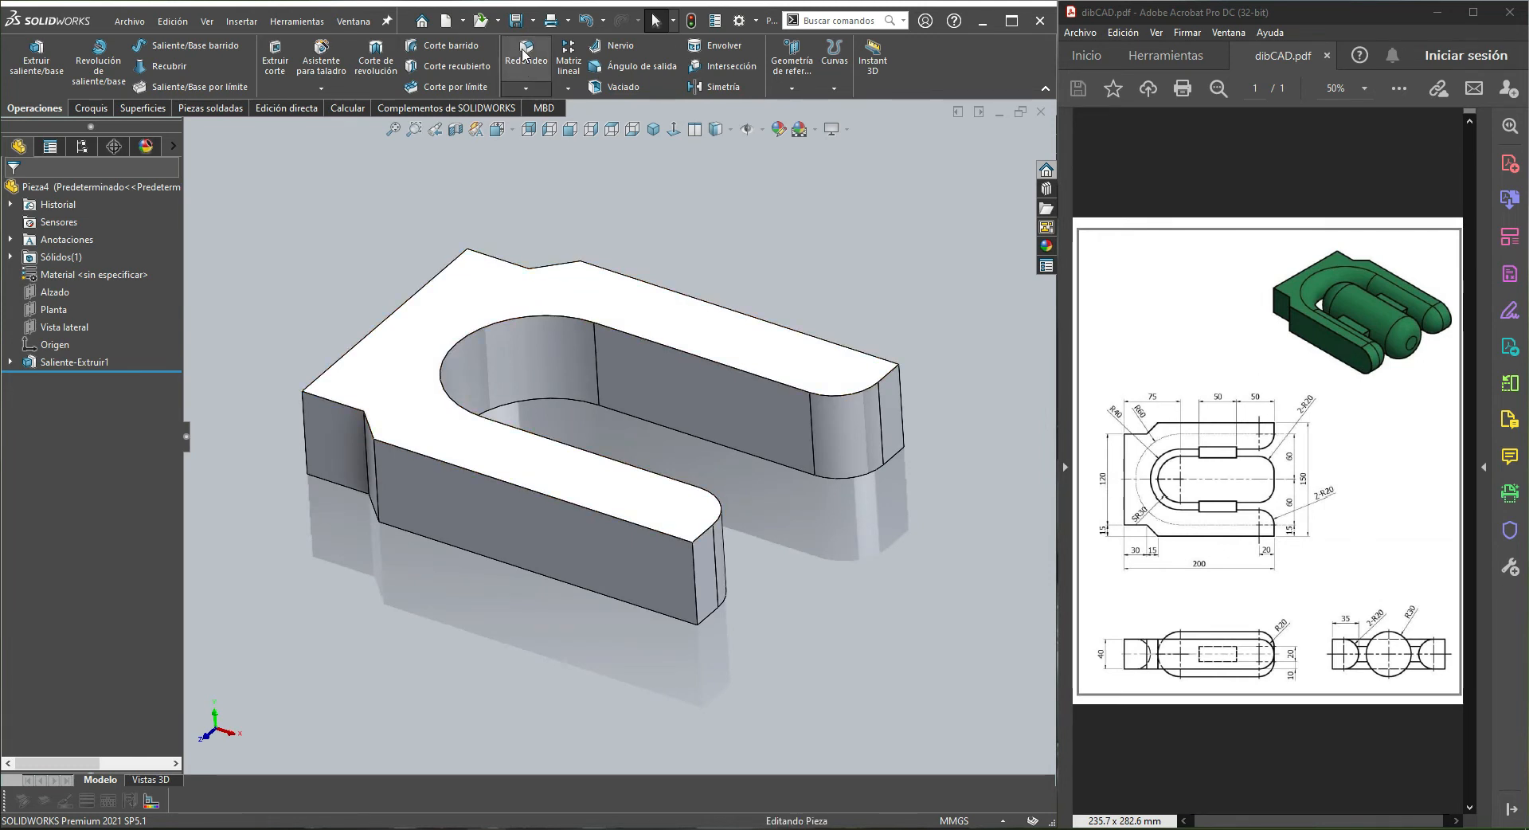
{"action": "left_click", "coordinate": [526, 56]}
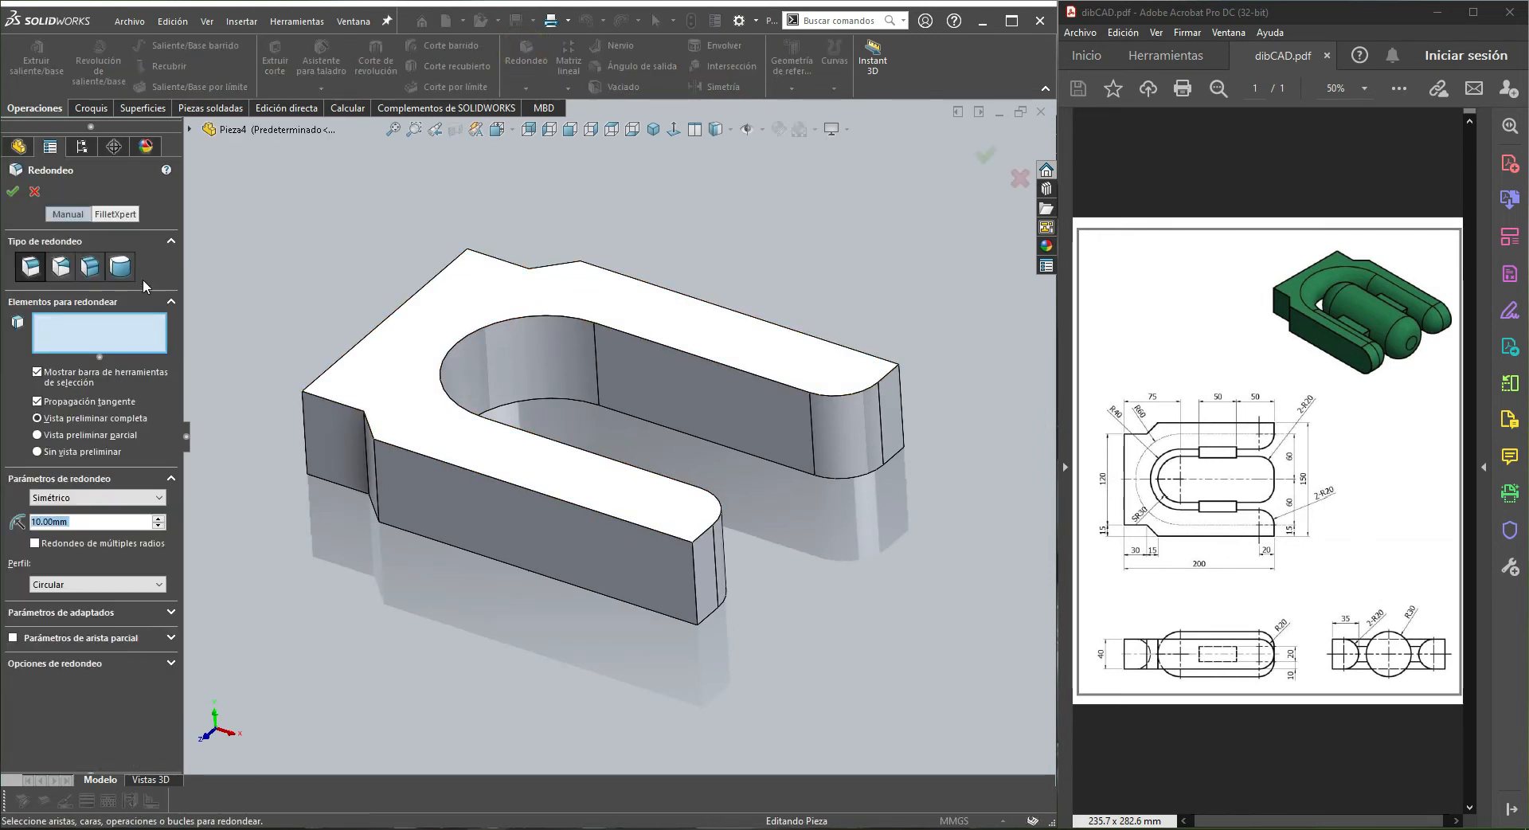
{"action": "left_click", "coordinate": [121, 267]}
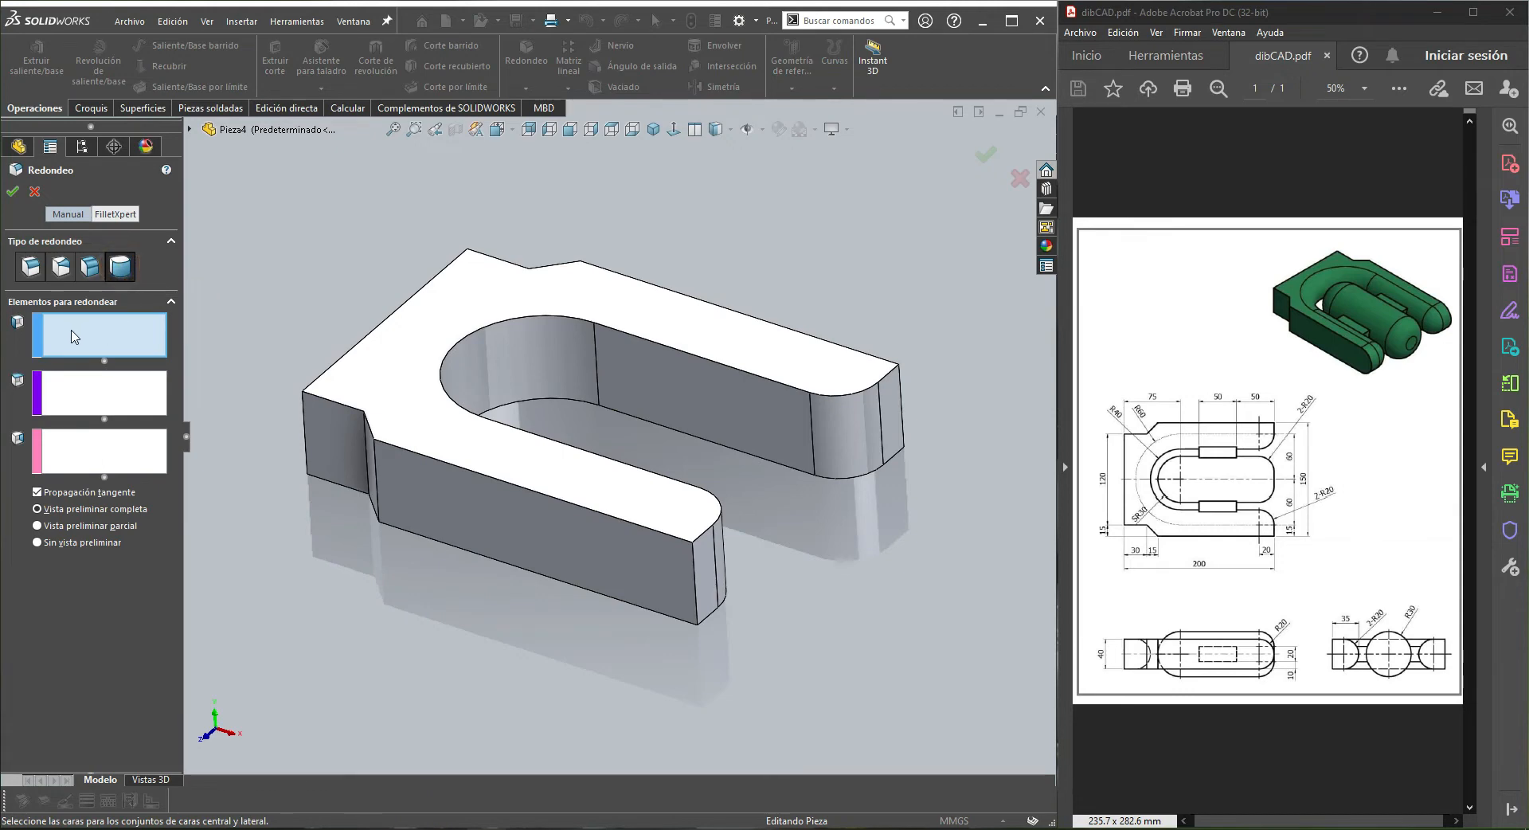
{"action": "left_click", "coordinate": [426, 419]}
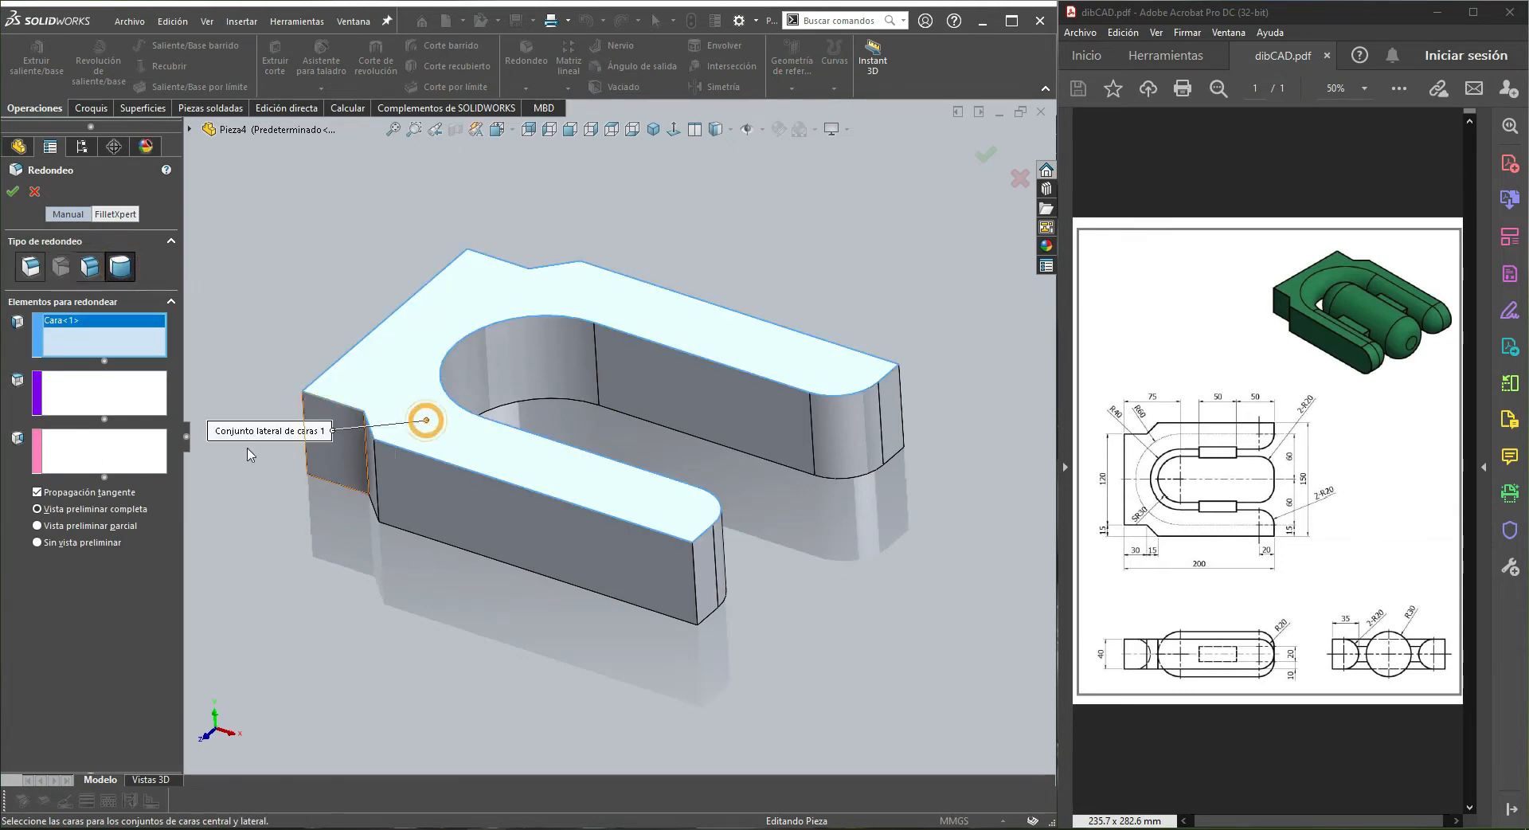
Set the fillet's central face set to the inner U faces, the rounded corner faces and the flat end faces of both arms
{"action": "left_click", "coordinate": [91, 393]}
{"action": "middle_click_drag", "start_coordinate": [599, 619], "coordinate": [581, 555]}
{"action": "left_click", "coordinate": [596, 559]}
{"action": "left_click", "coordinate": [623, 532]}
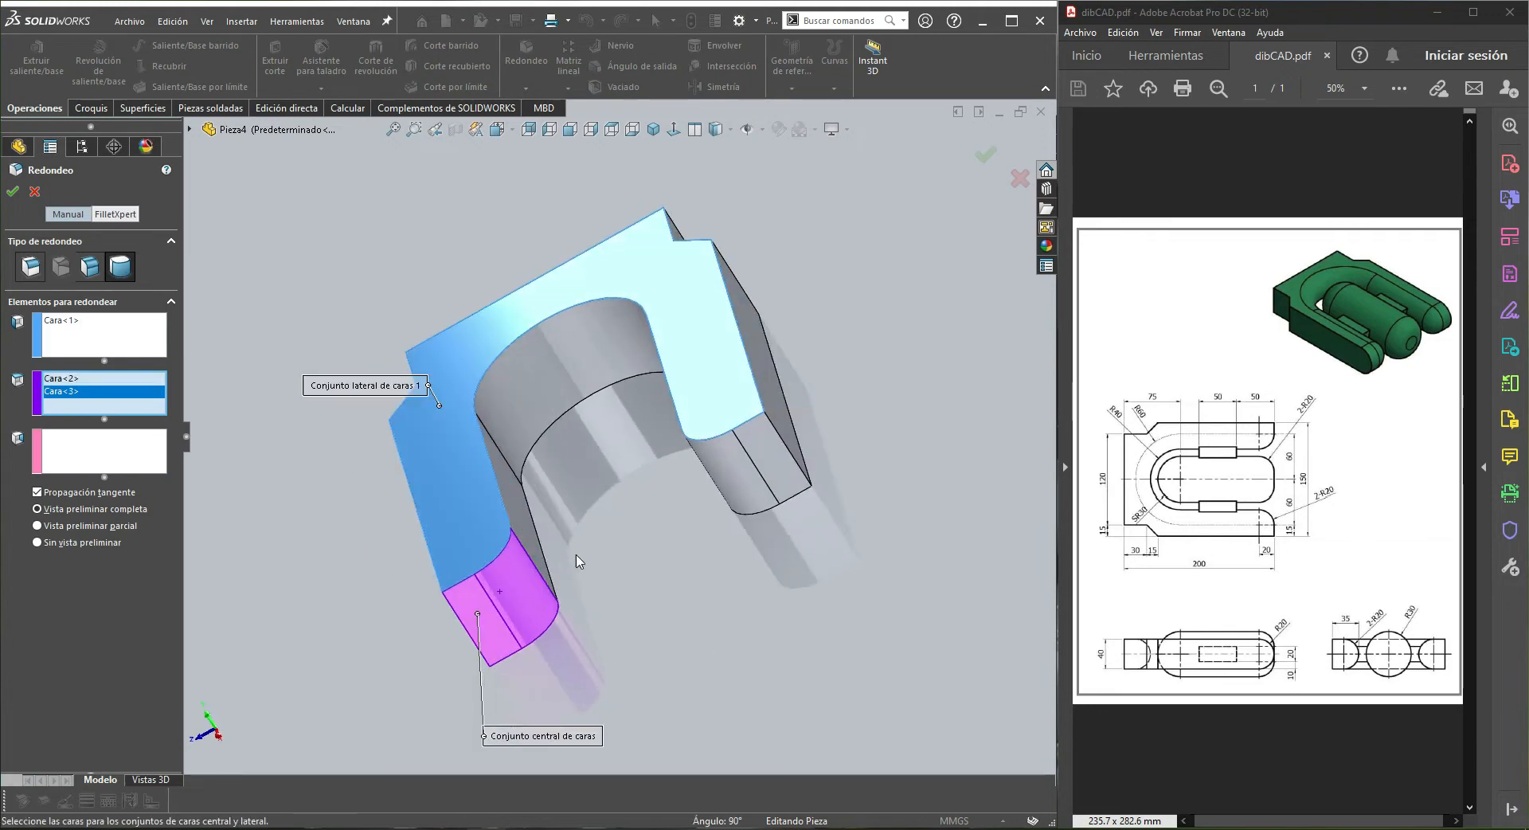
{"action": "left_click", "coordinate": [515, 498]}
{"action": "left_click", "coordinate": [510, 378]}
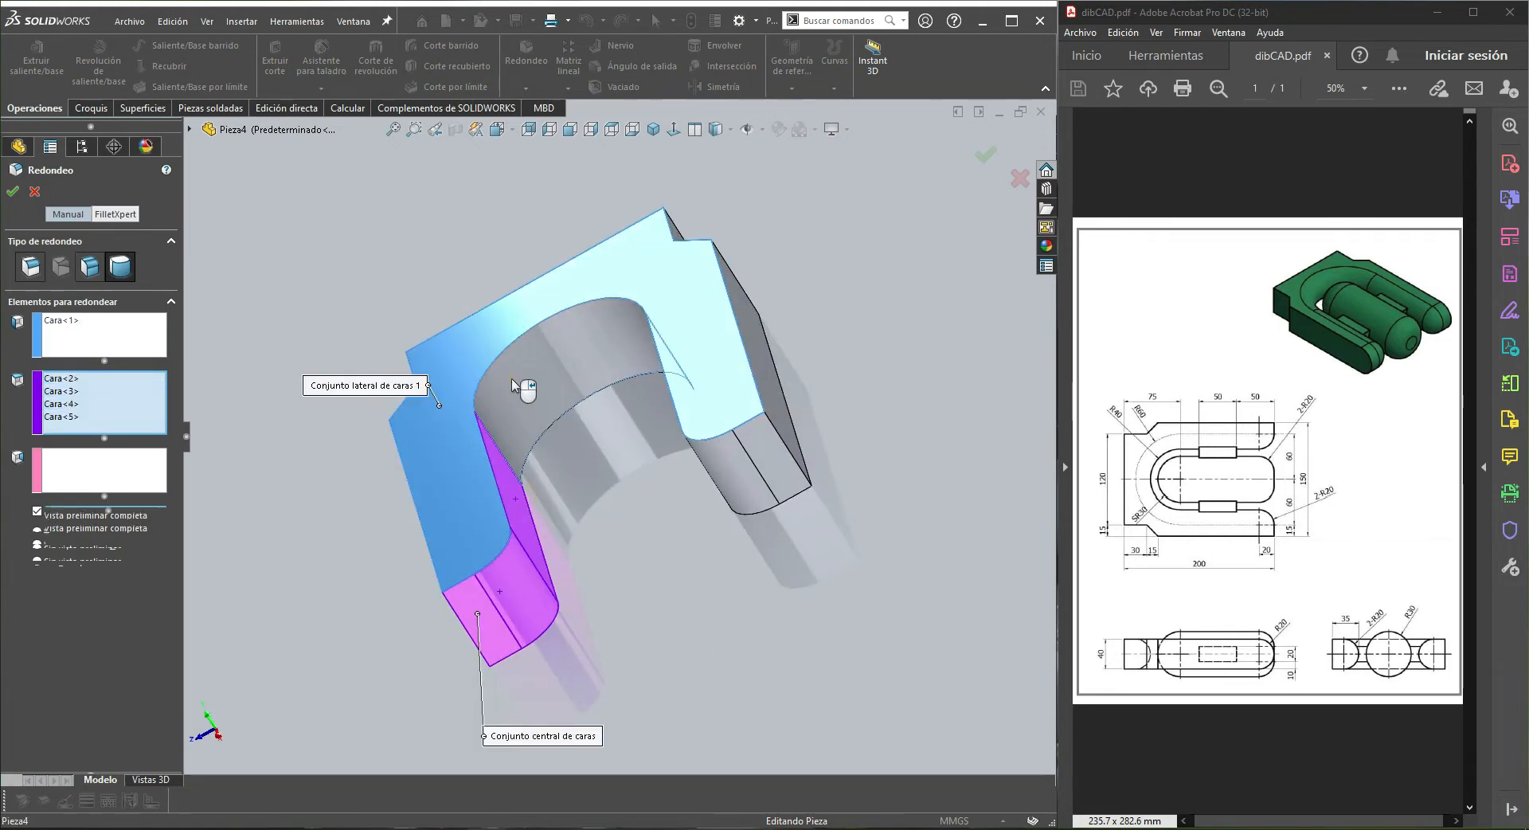
{"action": "middle_click_drag", "start_coordinate": [709, 474], "coordinate": [727, 540]}
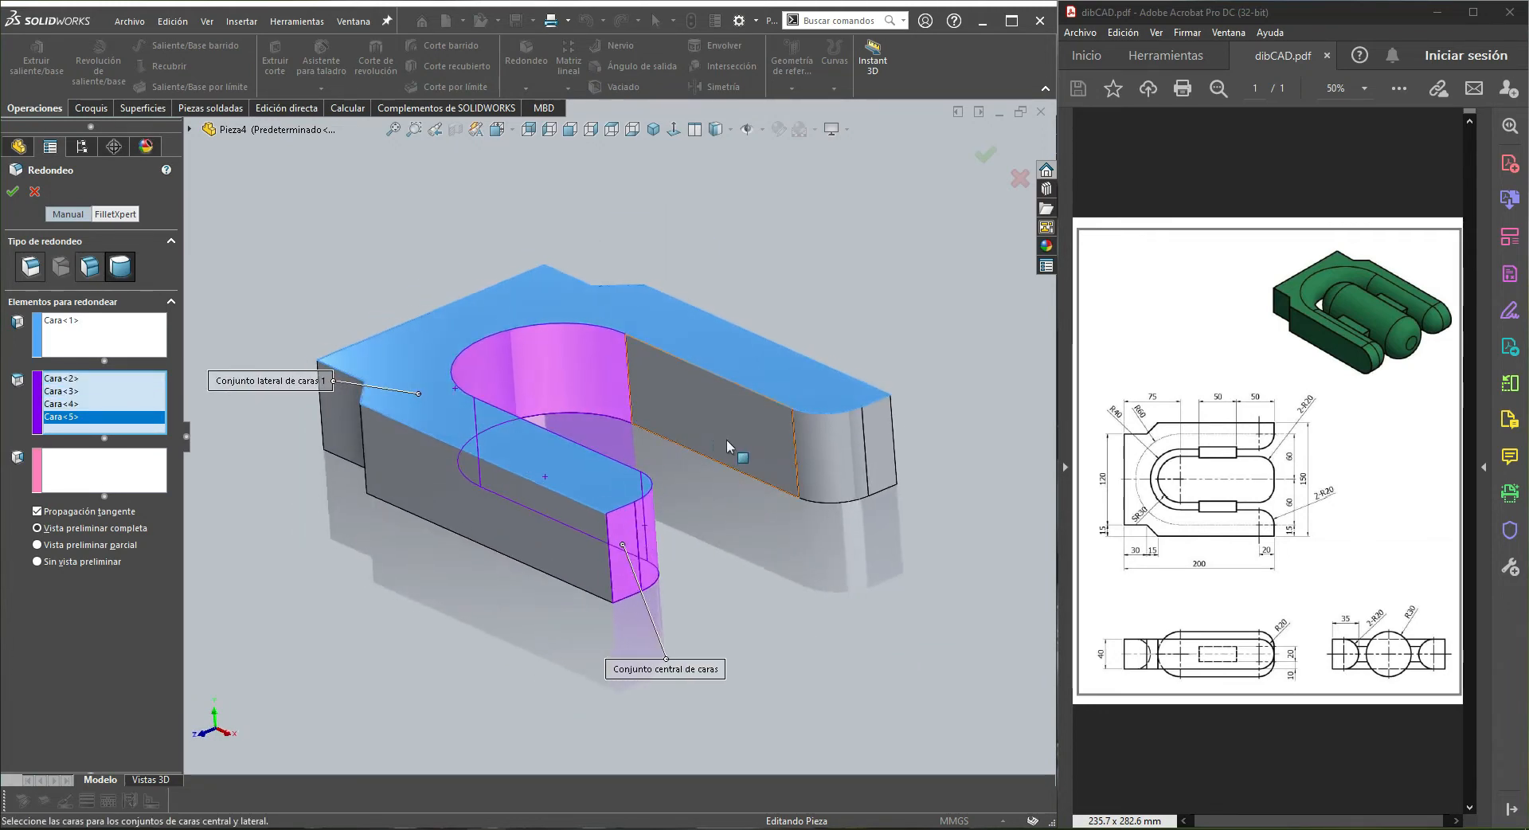
{"action": "left_click", "coordinate": [728, 433]}
{"action": "left_click", "coordinate": [823, 444]}
{"action": "left_click", "coordinate": [881, 439]}
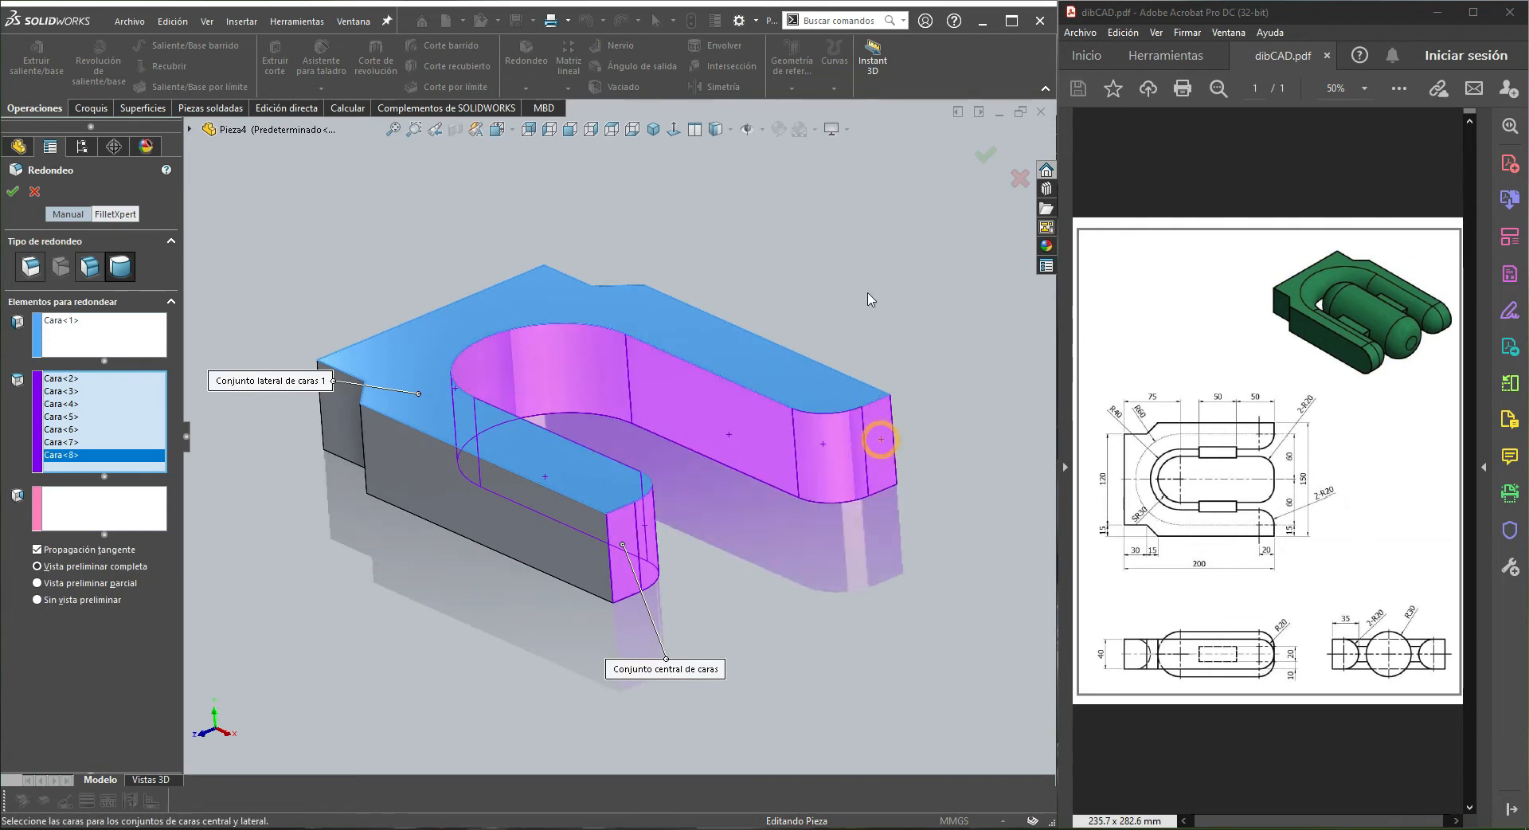
Set the body's underside as the second side face set and create the full round fillet
{"action": "left_click", "coordinate": [128, 505]}
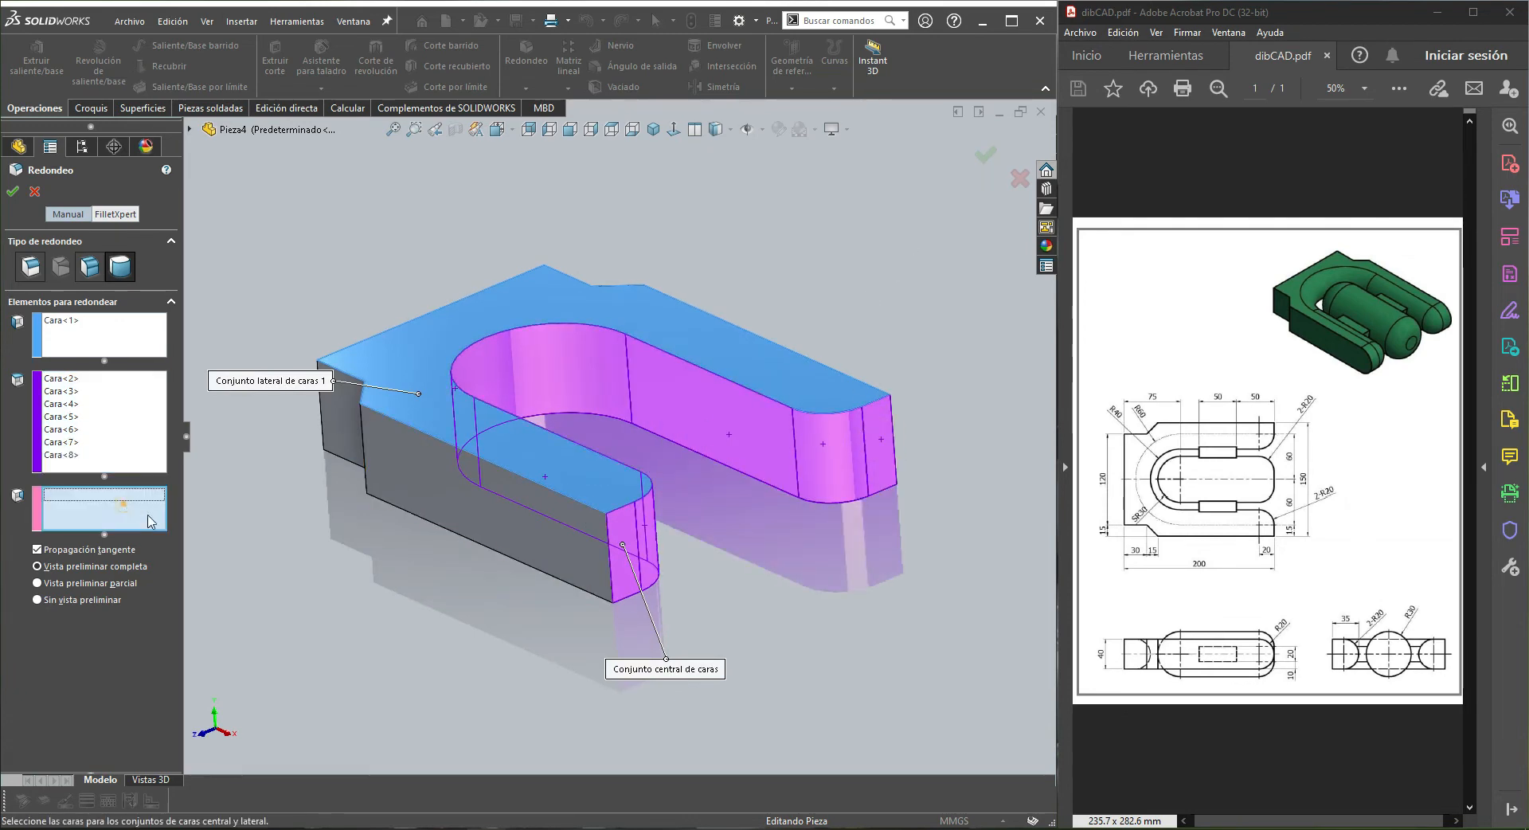
{"action": "middle_click_drag", "start_coordinate": [215, 509], "coordinate": [318, 483]}
{"action": "left_click", "coordinate": [402, 503]}
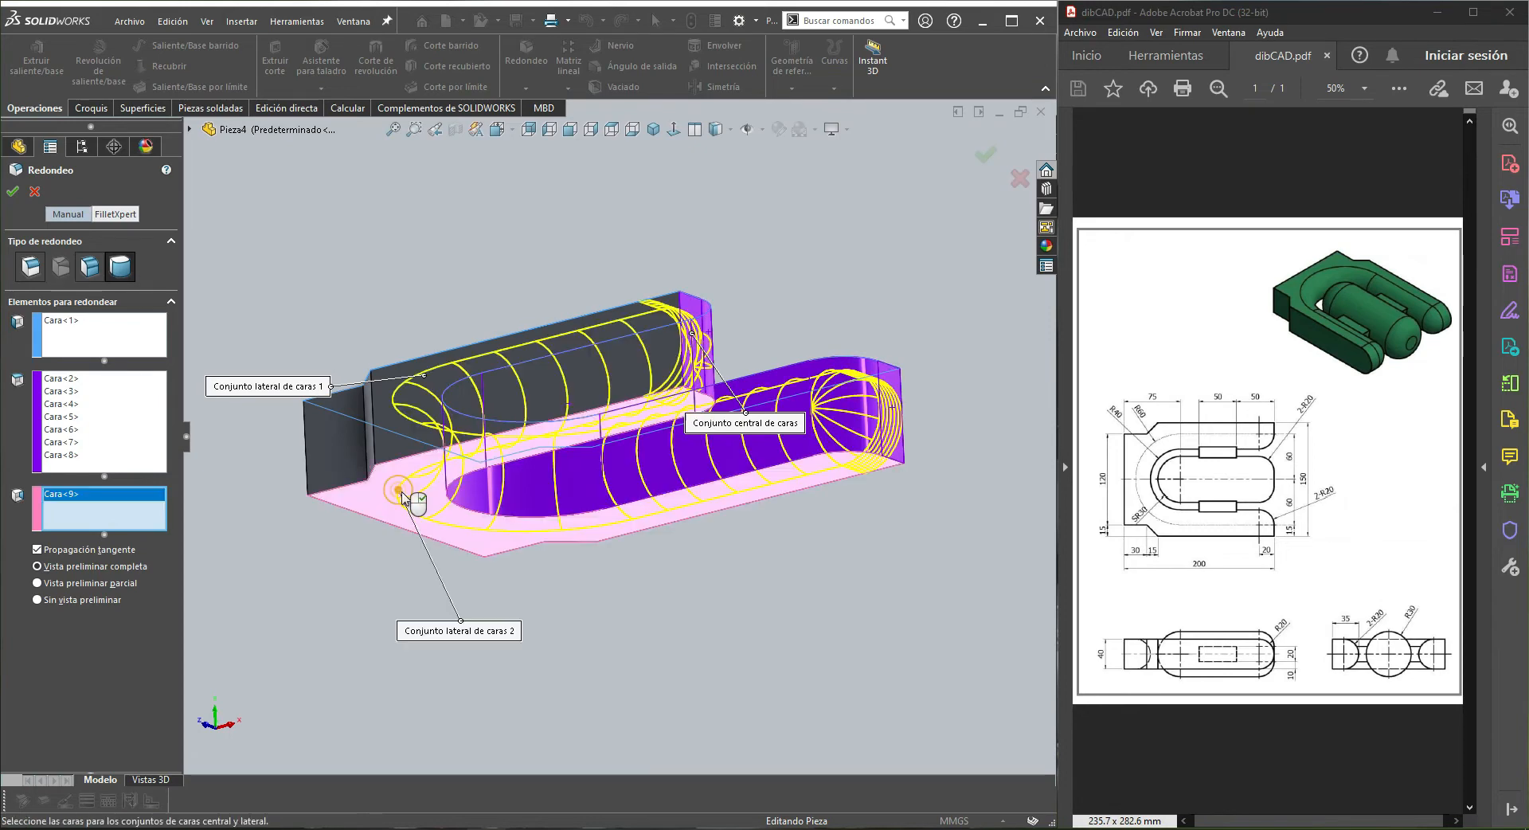
{"action": "middle_click_drag", "start_coordinate": [403, 503], "coordinate": [412, 685]}
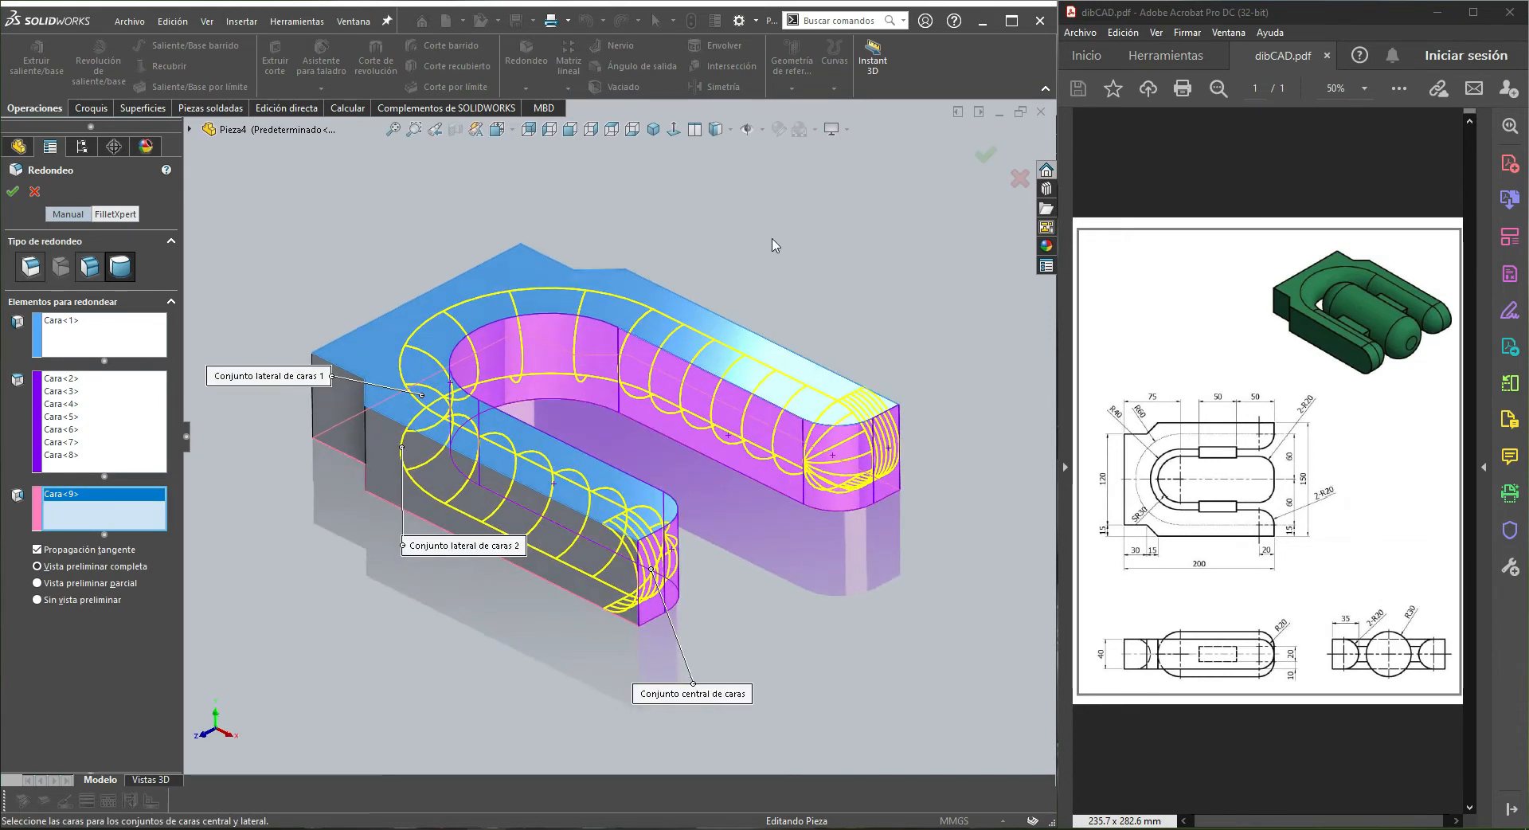
{"action": "left_click", "coordinate": [986, 159]}
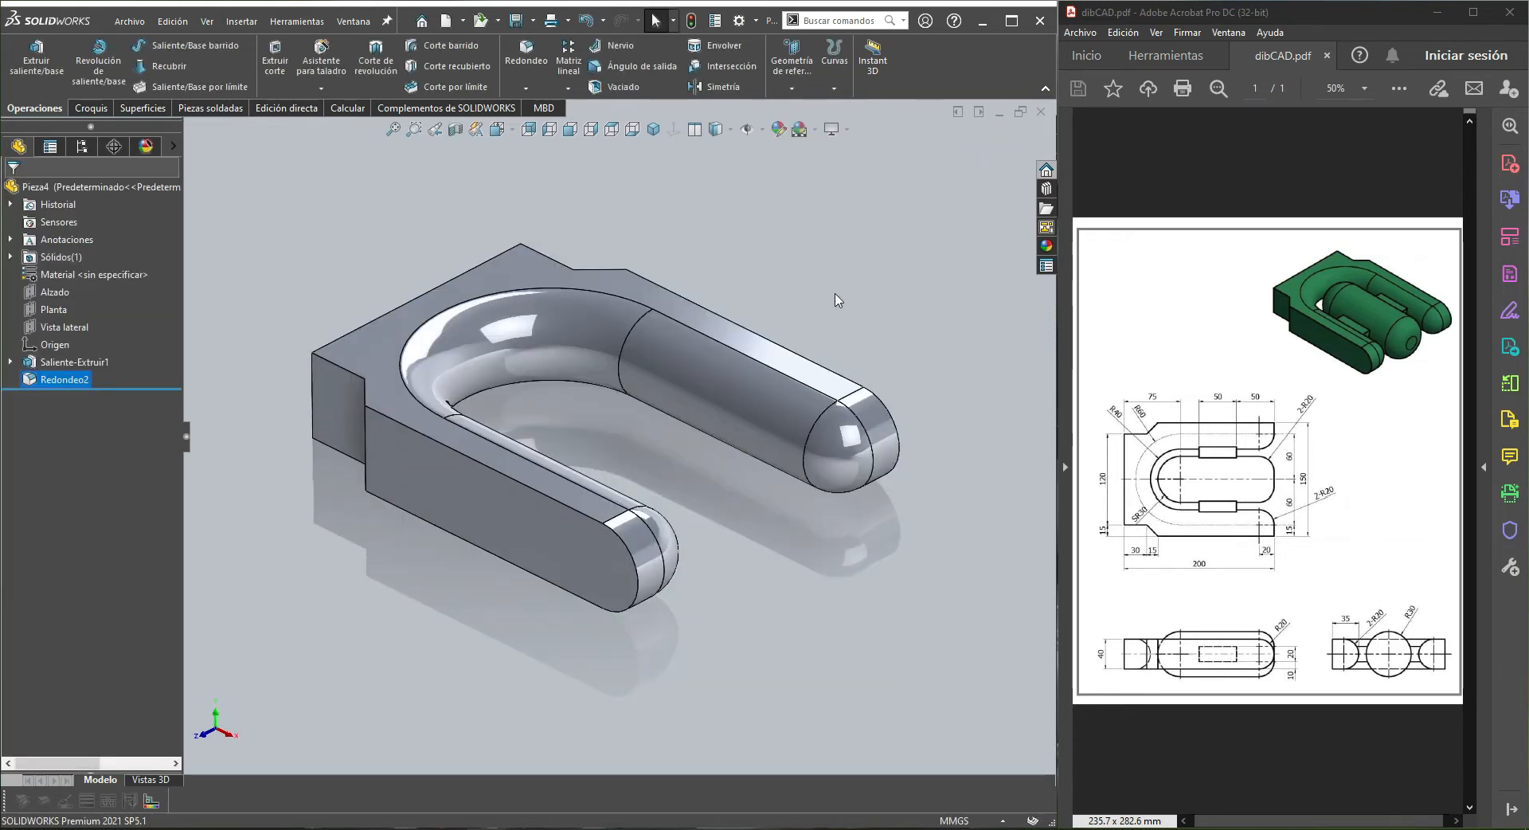
Start a sketch on the Alzado plane and draw a horizontal construction line from the origin to the tip of the rounded end
{"action": "left_click", "coordinate": [56, 292]}
{"action": "left_click", "coordinate": [88, 256]}
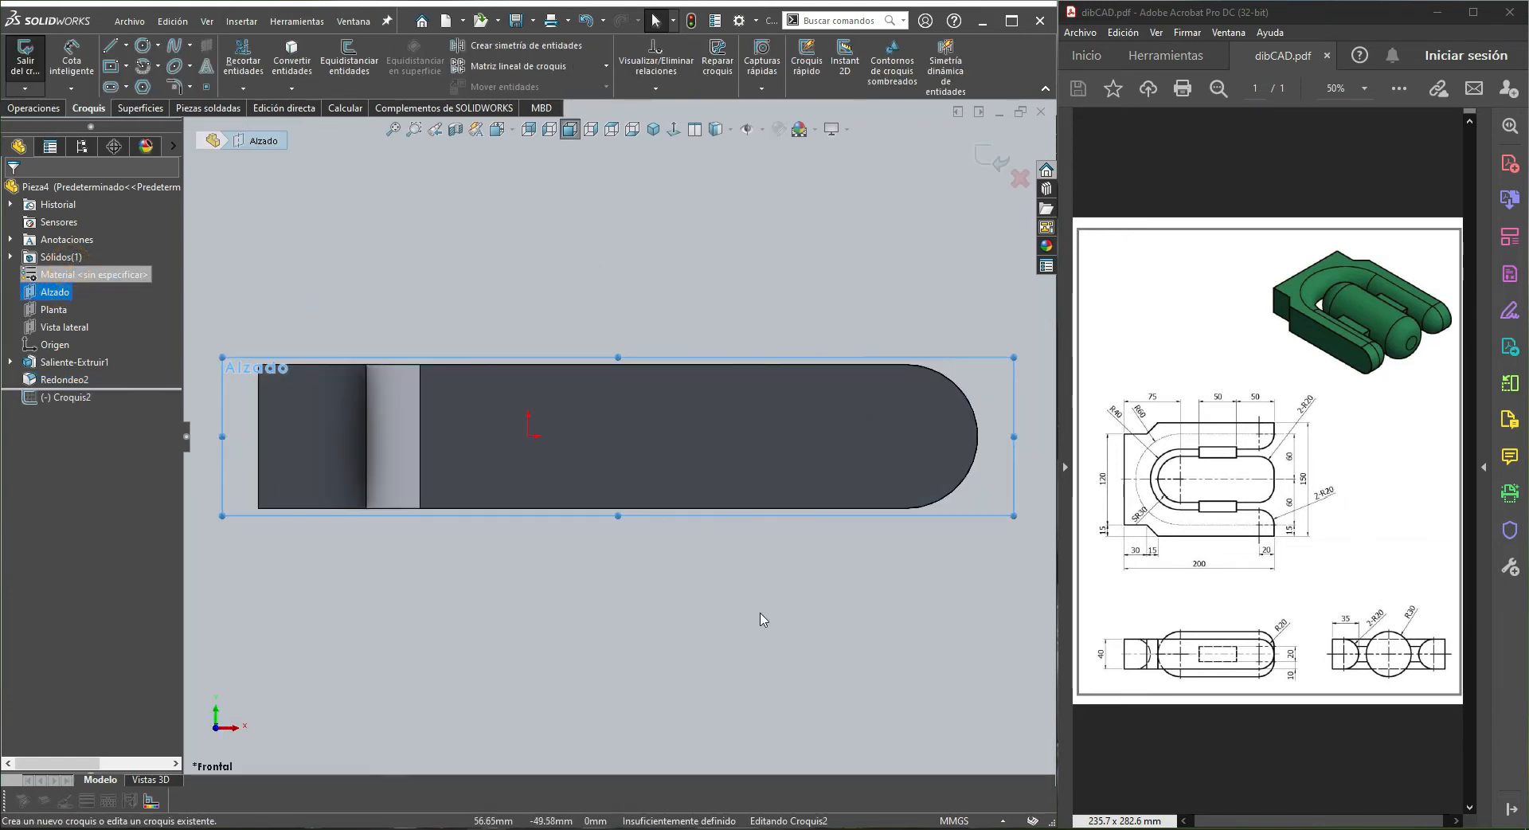
{"action": "key", "text": "l"}
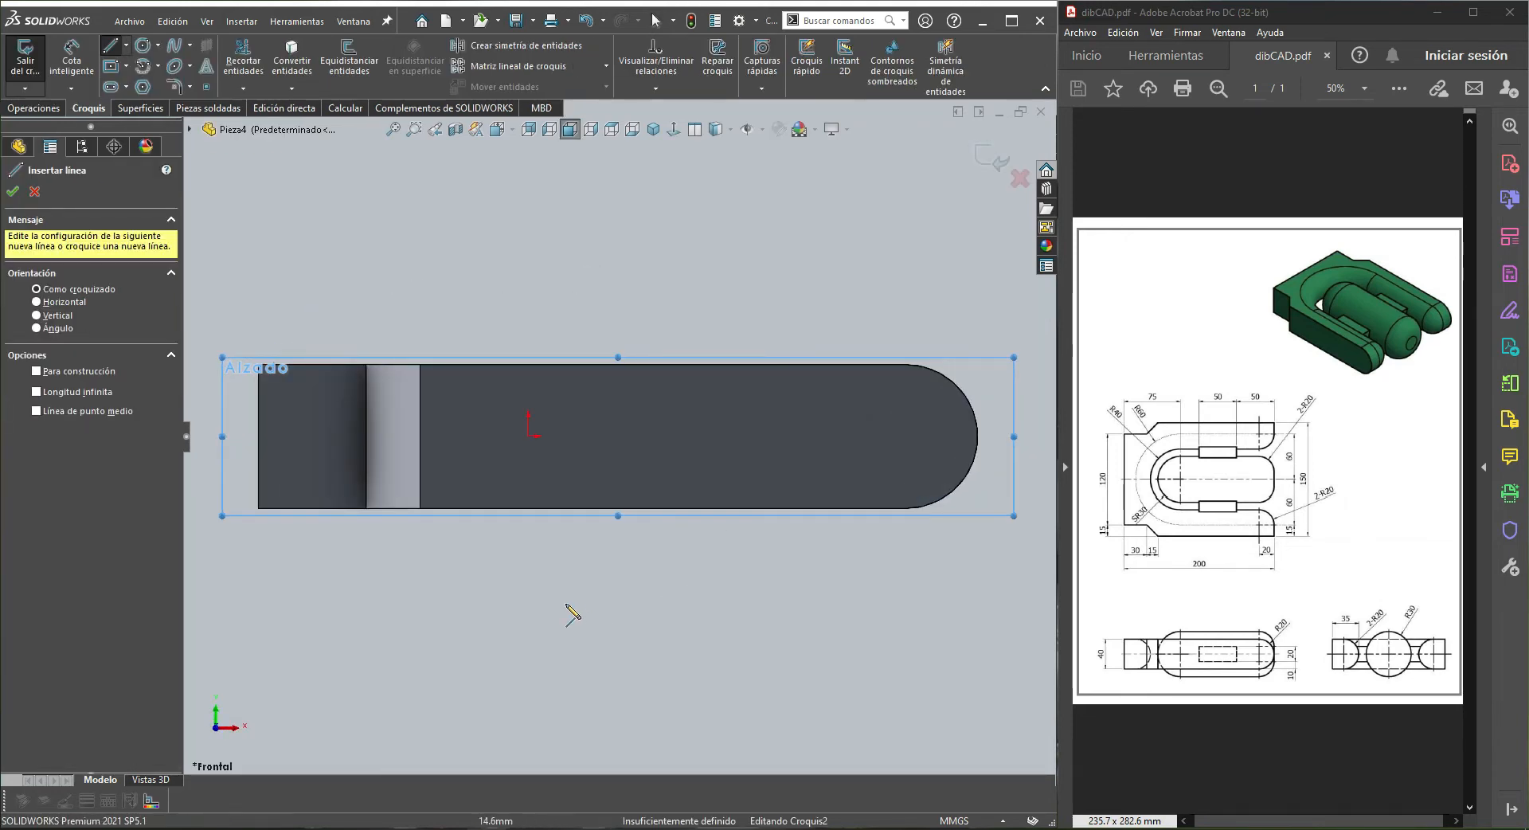
{"action": "left_click", "coordinate": [80, 370]}
{"action": "left_click", "coordinate": [529, 437]}
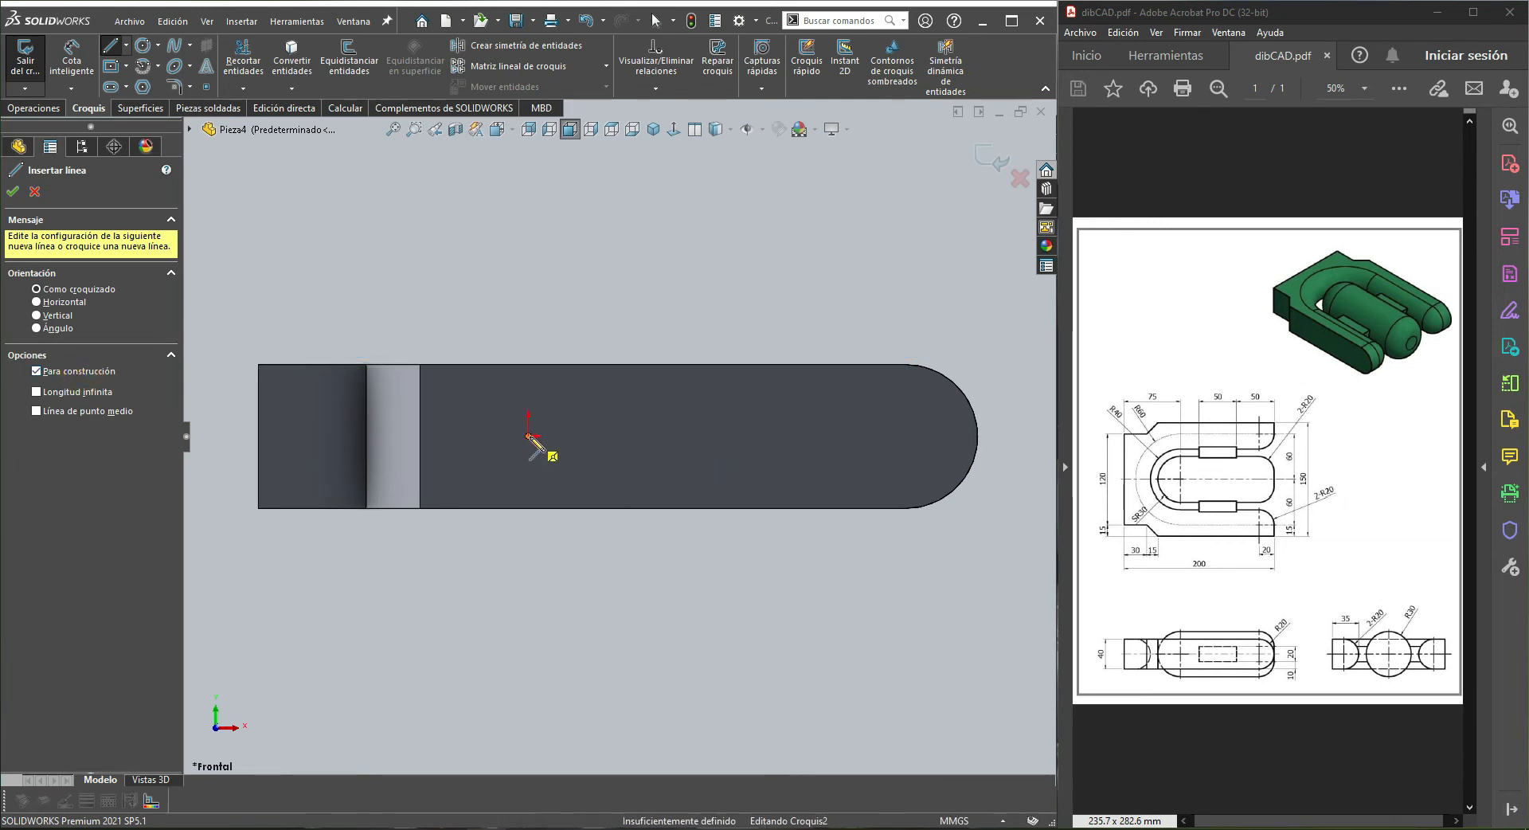
{"action": "left_click", "coordinate": [978, 436]}
{"action": "left_click", "coordinate": [979, 435]}
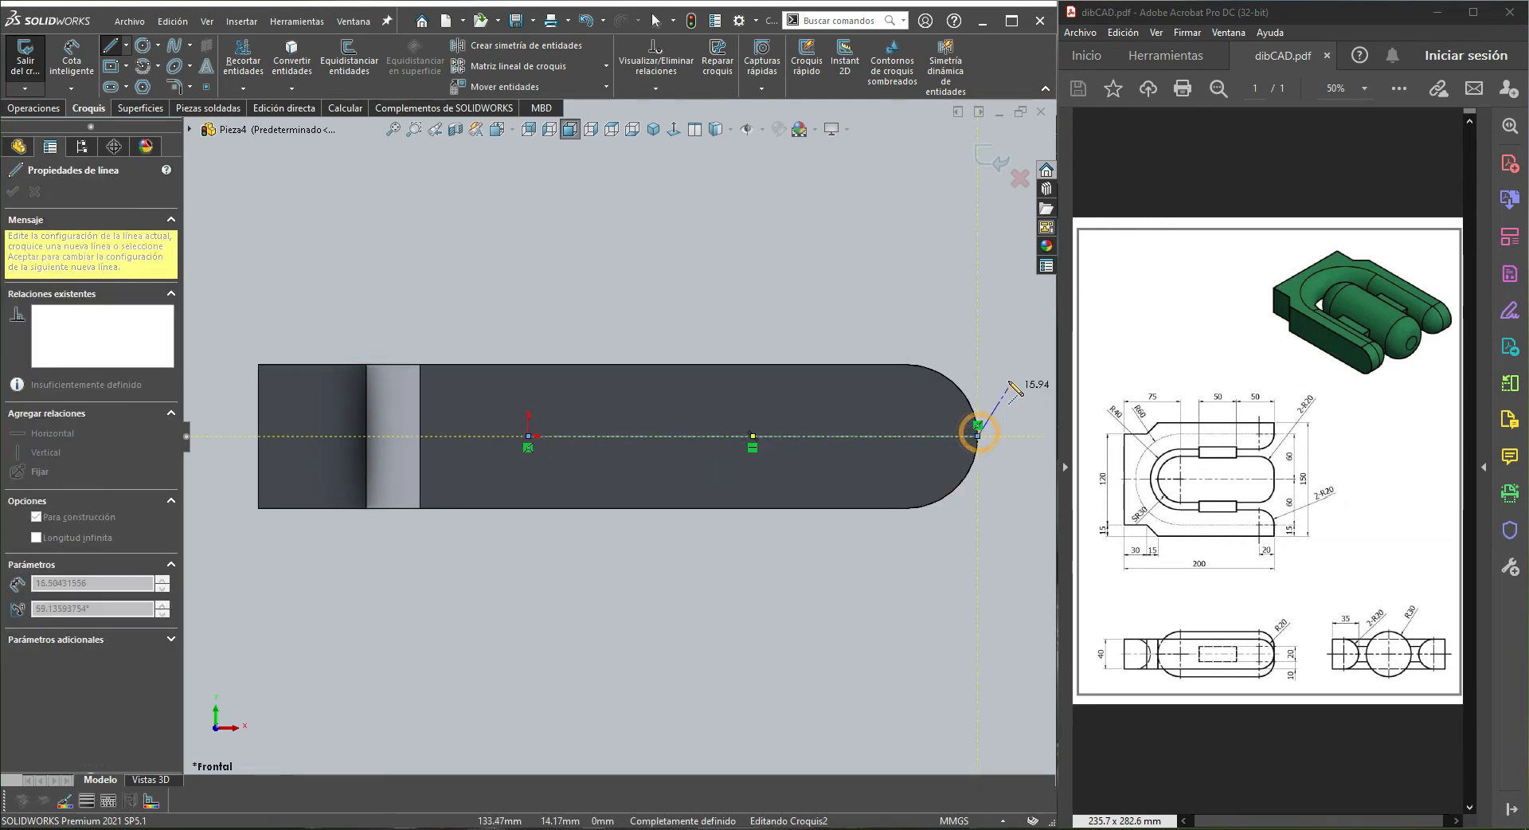
{"action": "double_click", "coordinate": [1009, 381]}
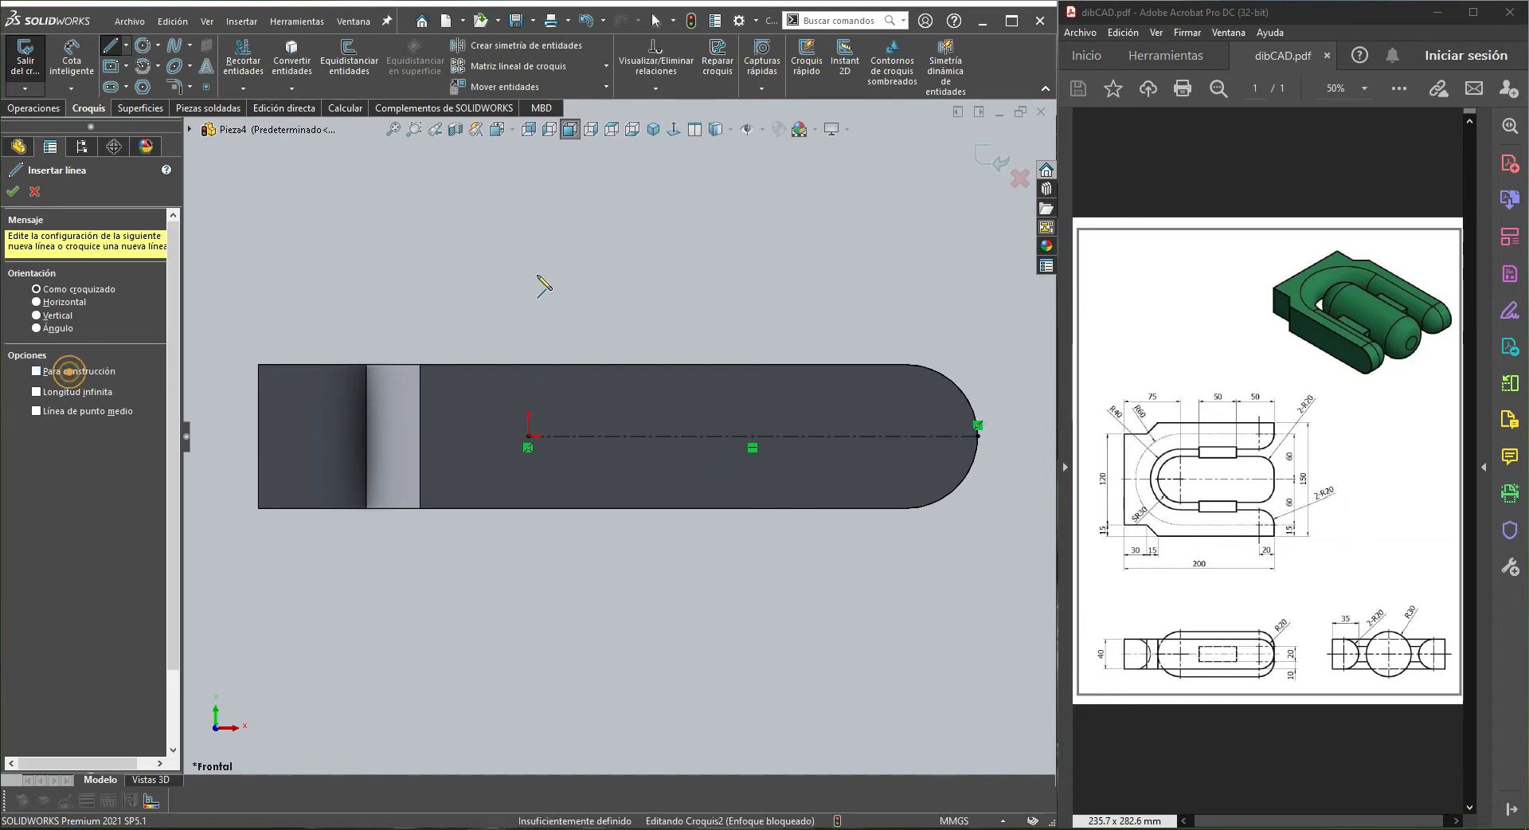
Sketch a centre rectangle about 61 by 17 mm, centred on the horizontal construction line
{"action": "right_click_drag", "start_coordinate": [662, 229], "coordinate": [661, 306]}
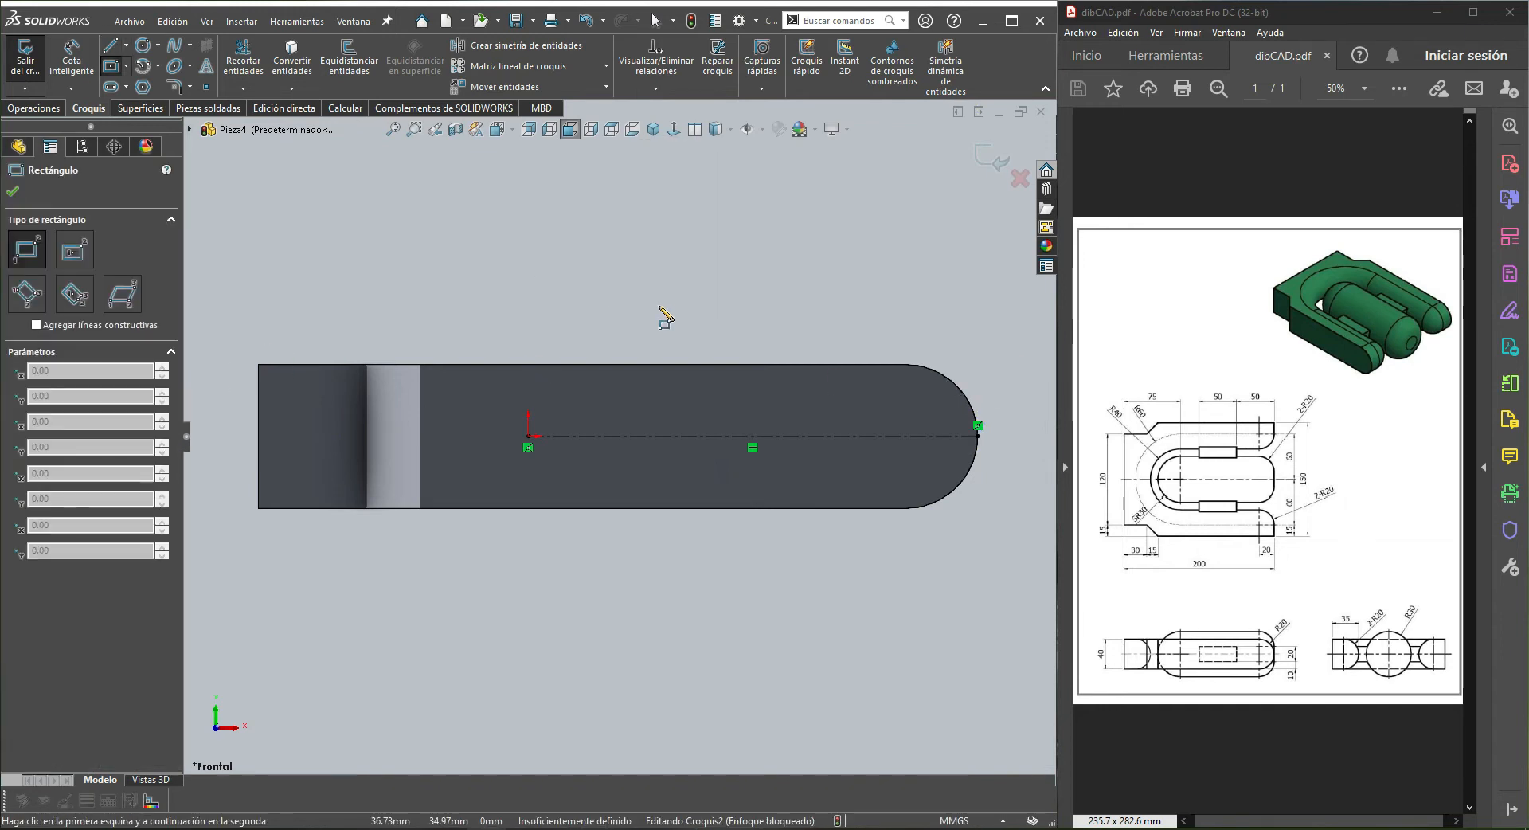
{"action": "left_click", "coordinate": [78, 252]}
{"action": "left_click", "coordinate": [678, 437]}
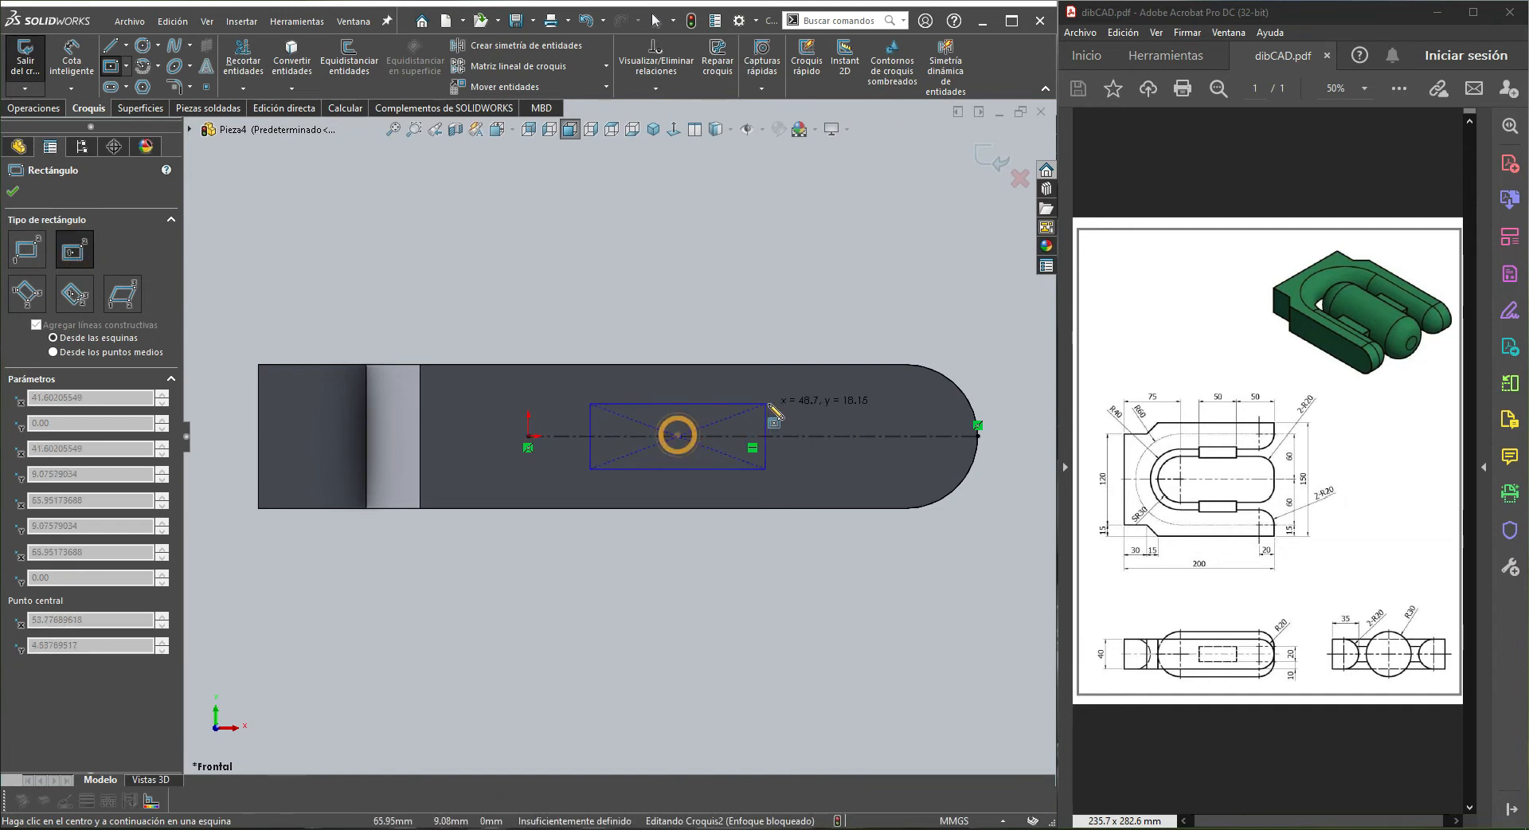
{"action": "left_click", "coordinate": [789, 405]}
Dimension the rectangle as 50 mm wide and 20 mm high
{"action": "right_click_drag", "start_coordinate": [789, 406], "coordinate": [725, 355]}
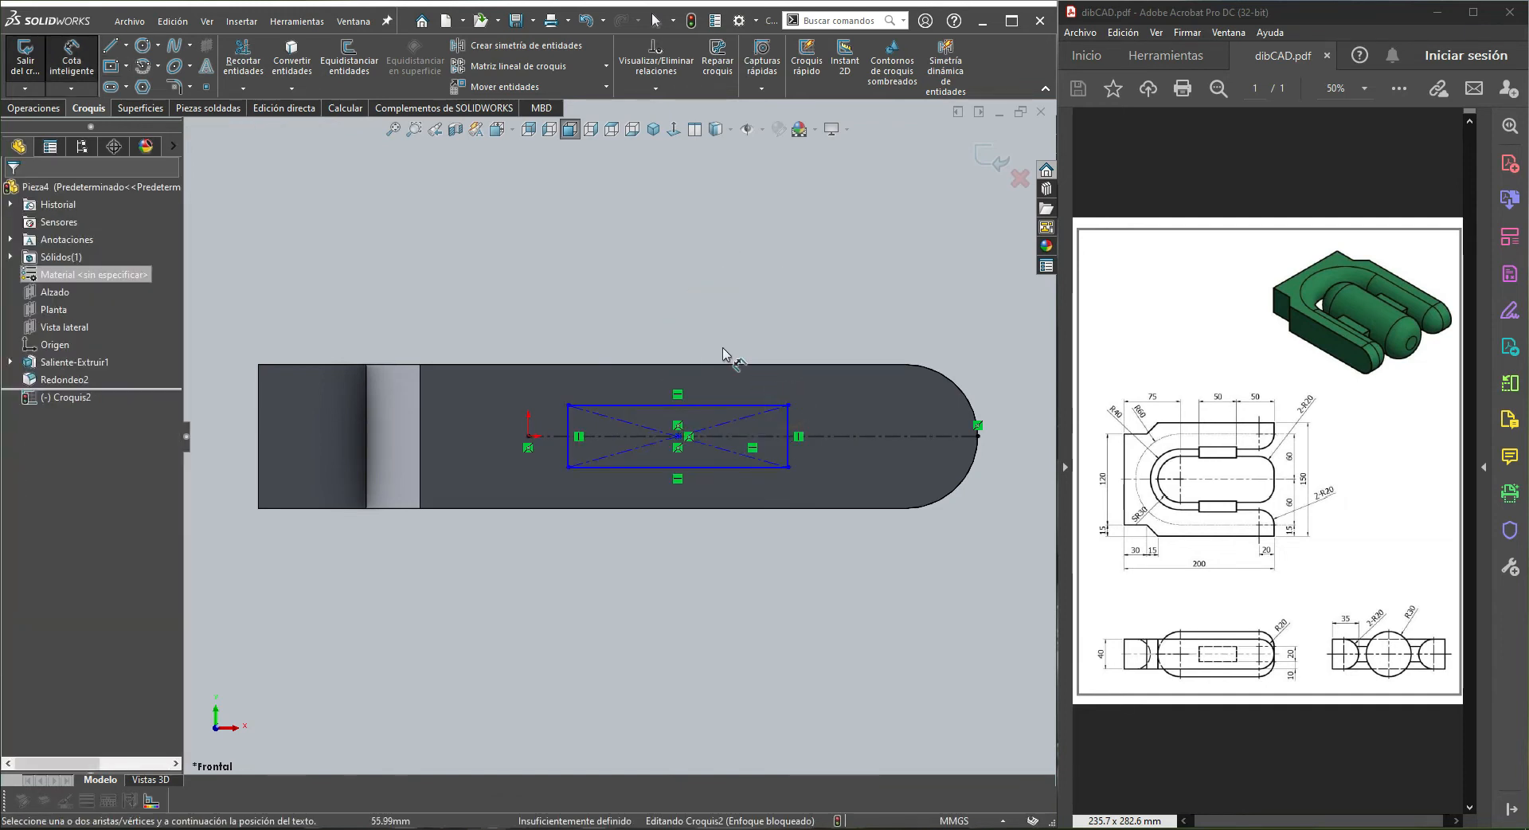
{"action": "left_click", "coordinate": [707, 408]}
{"action": "left_click", "coordinate": [699, 309]}
{"action": "type", "text": "50"}
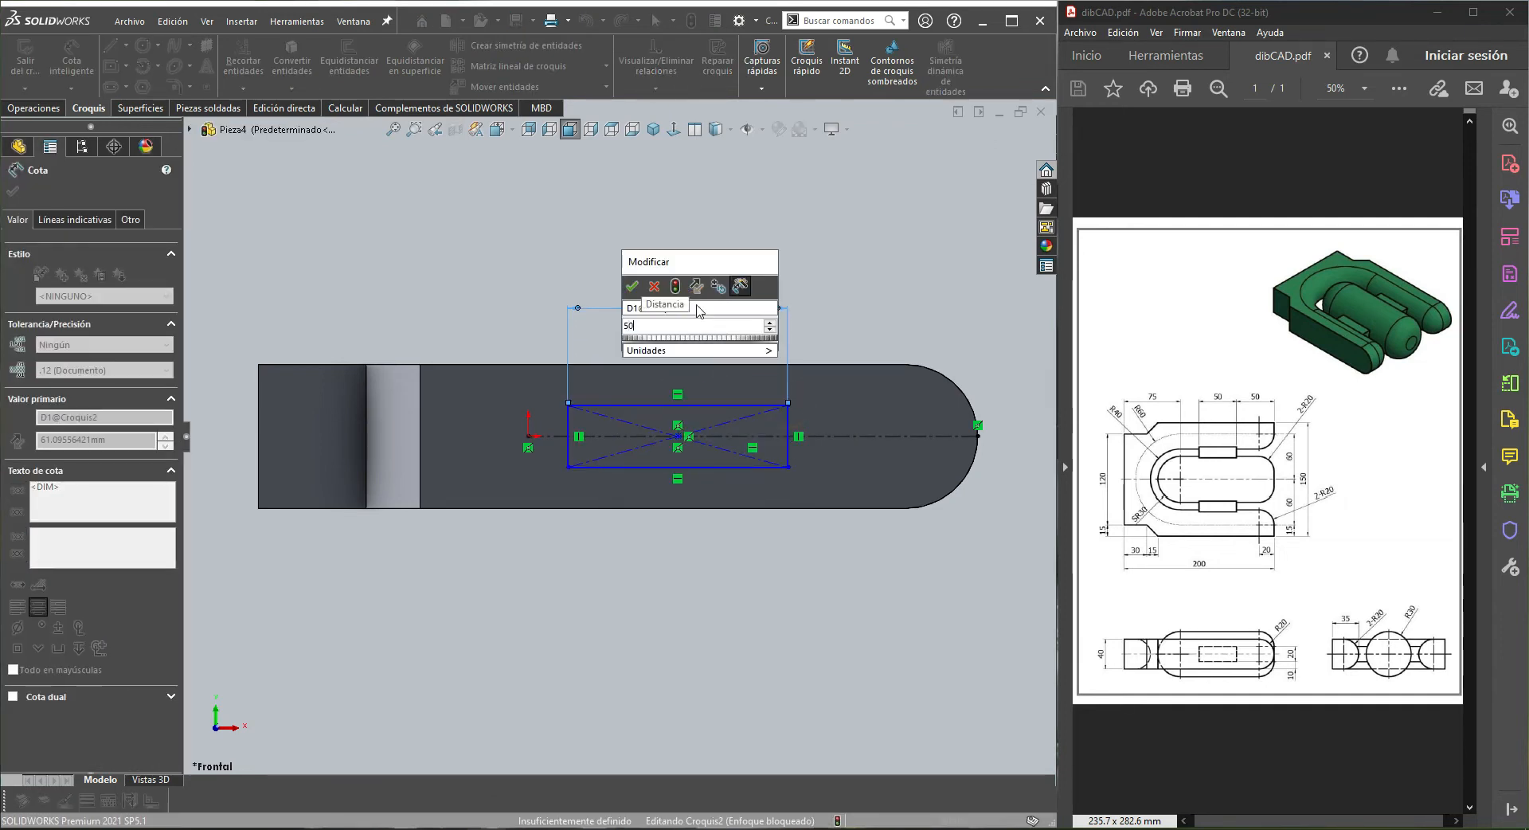
{"action": "key", "text": "Return"}
{"action": "left_click", "coordinate": [770, 431]}
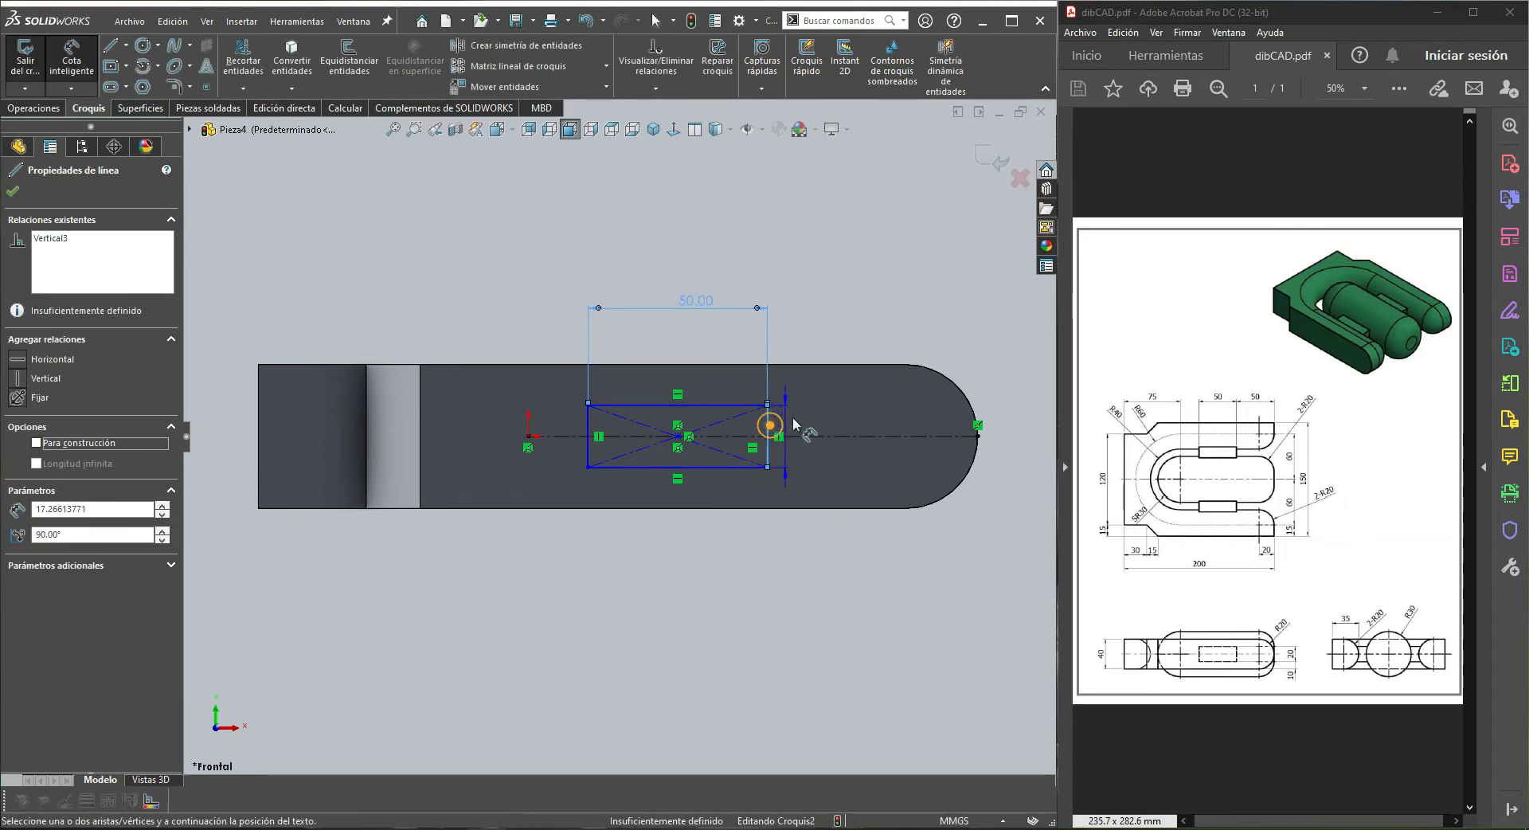
{"action": "left_click", "coordinate": [799, 420]}
{"action": "type", "text": "20"}
{"action": "key", "text": "Return"}
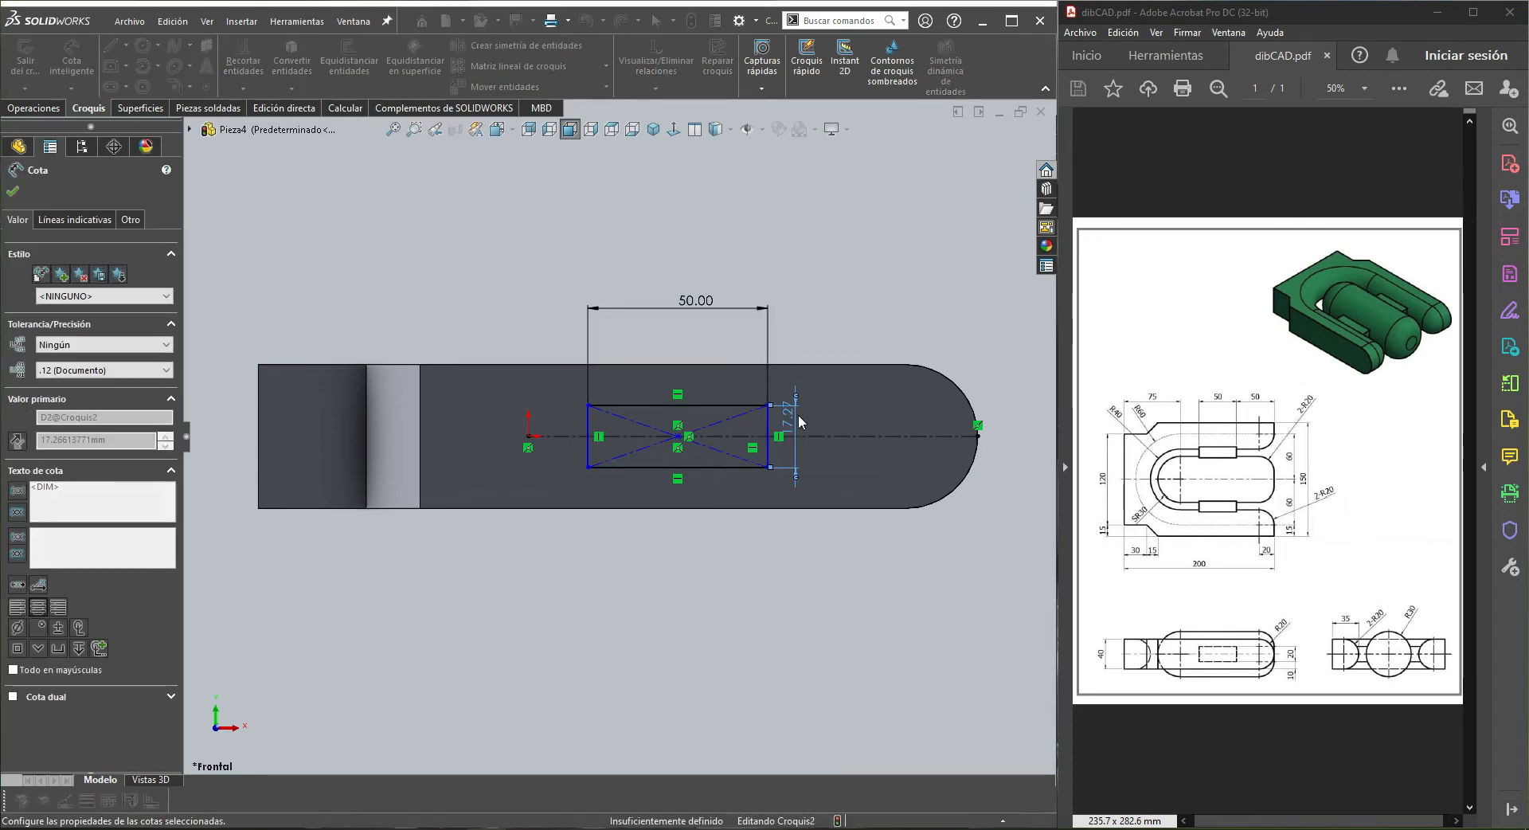
Dimension the distance from the rectangle's vertical edge nearest the rounded end to the tip of that end as 50 mm
{"action": "left_click", "coordinate": [770, 452]}
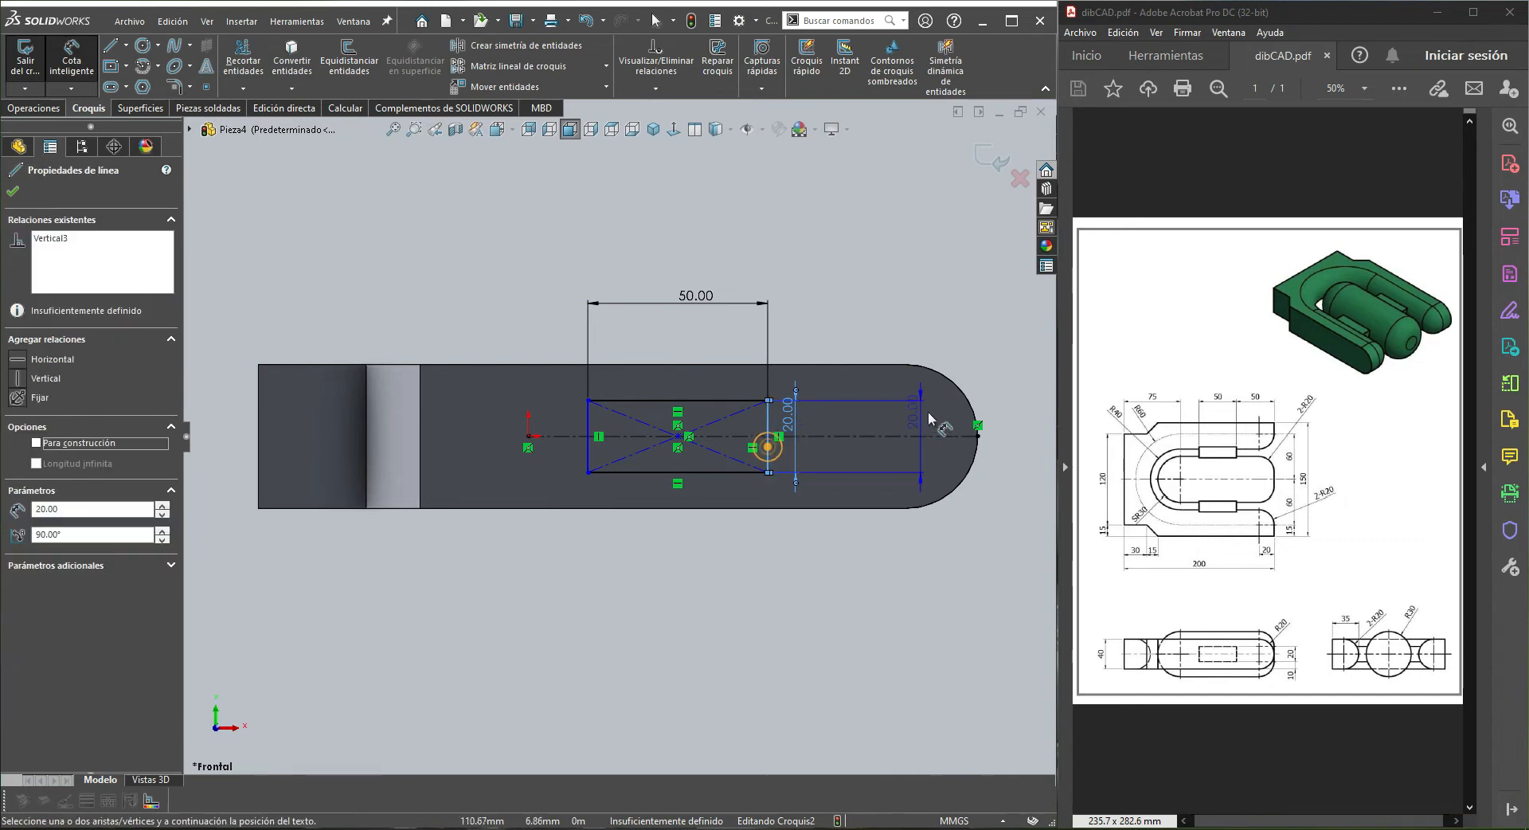
{"action": "left_click", "coordinate": [979, 462]}
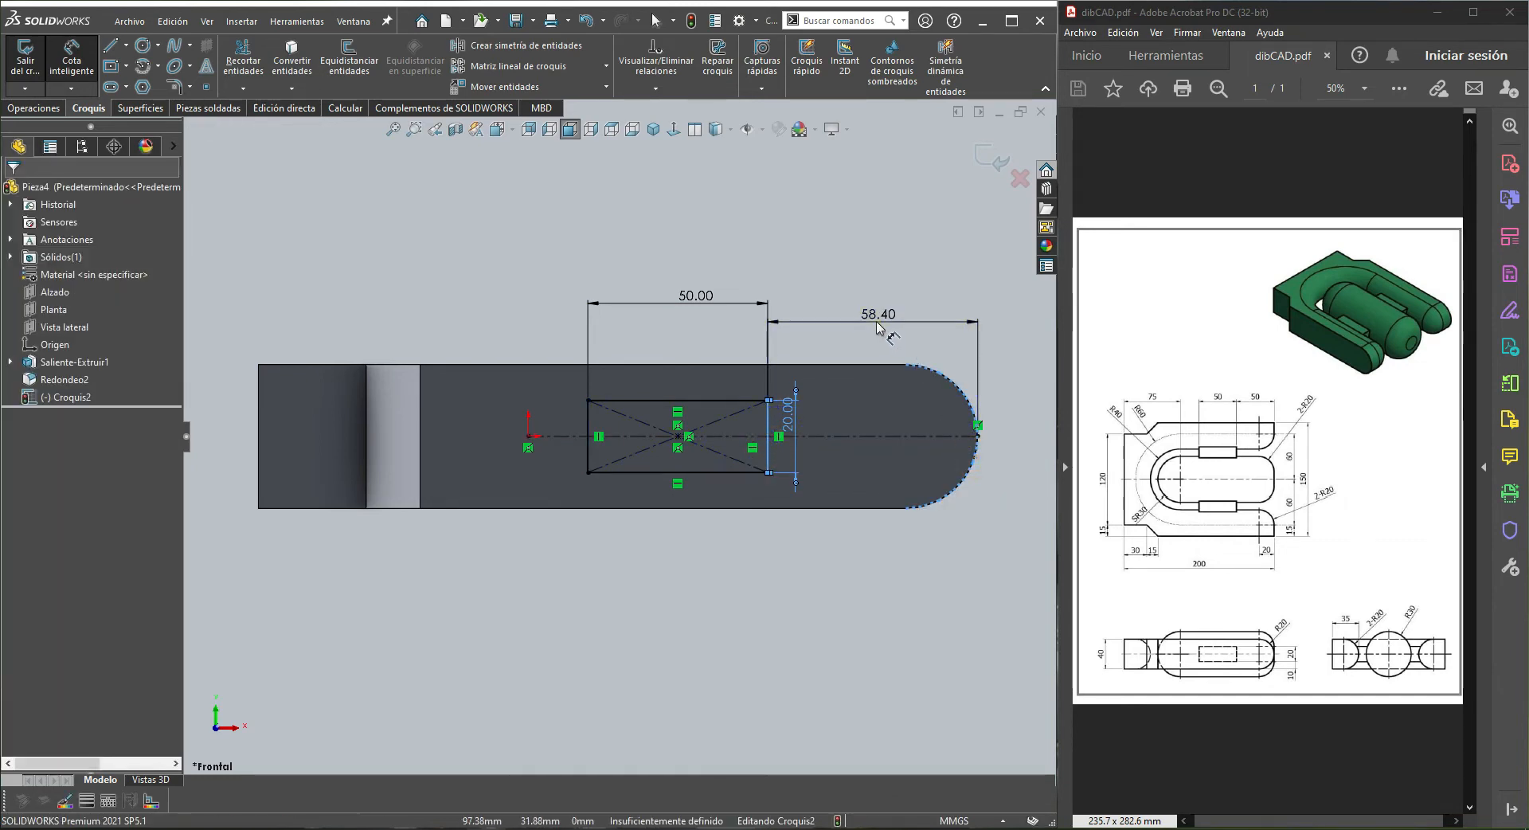
{"action": "left_click", "coordinate": [874, 321]}
{"action": "type", "text": "50"}
{"action": "key", "text": "Return"}
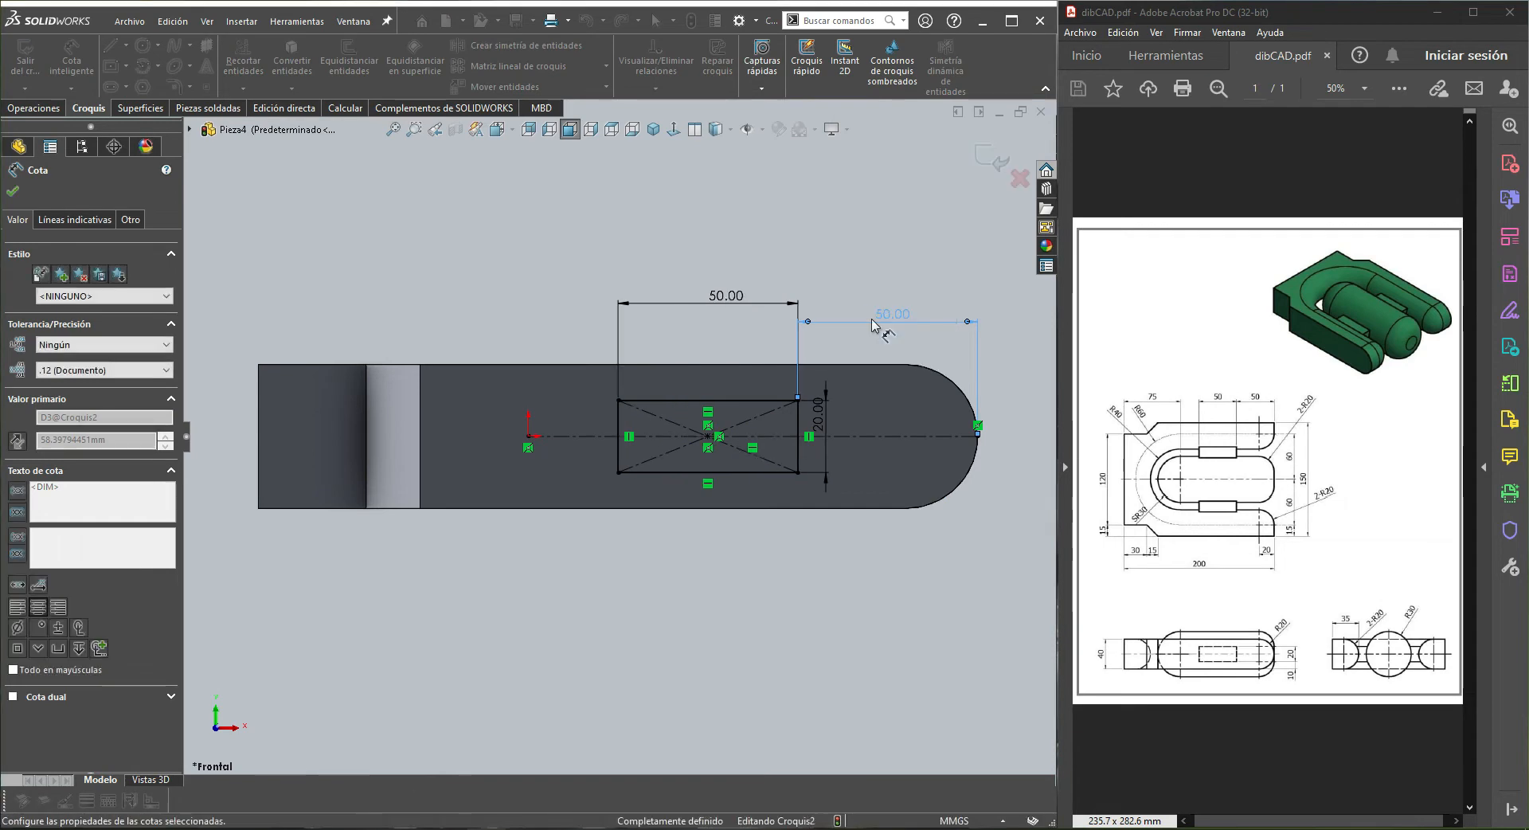
Extrude the rectangle sketch up to next (Hasta el siguiente) in both directions, merging it with the two arms
{"action": "right_click", "coordinate": [720, 214]}
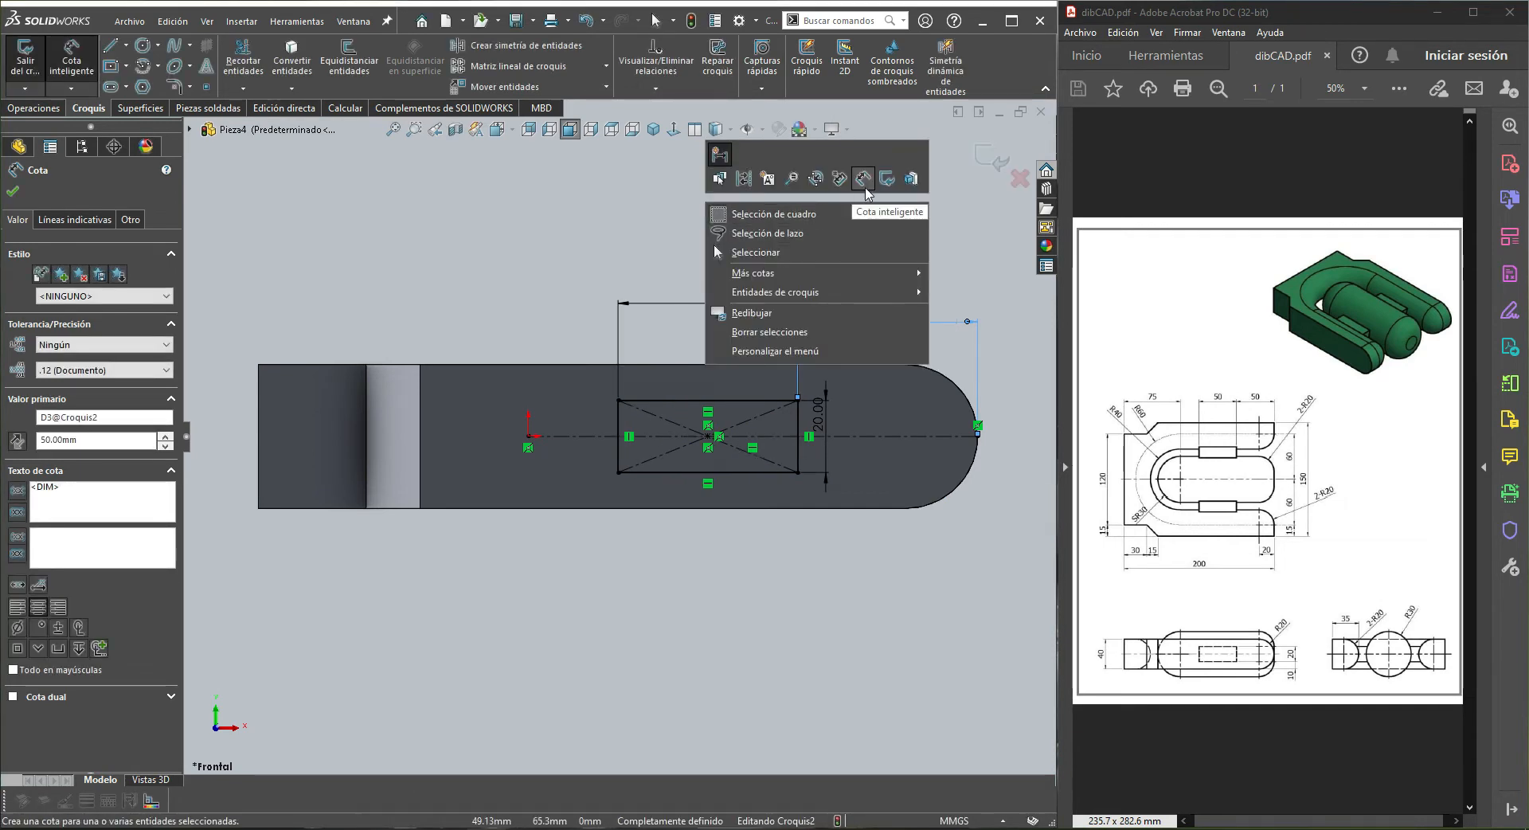
{"action": "left_click", "coordinate": [911, 178]}
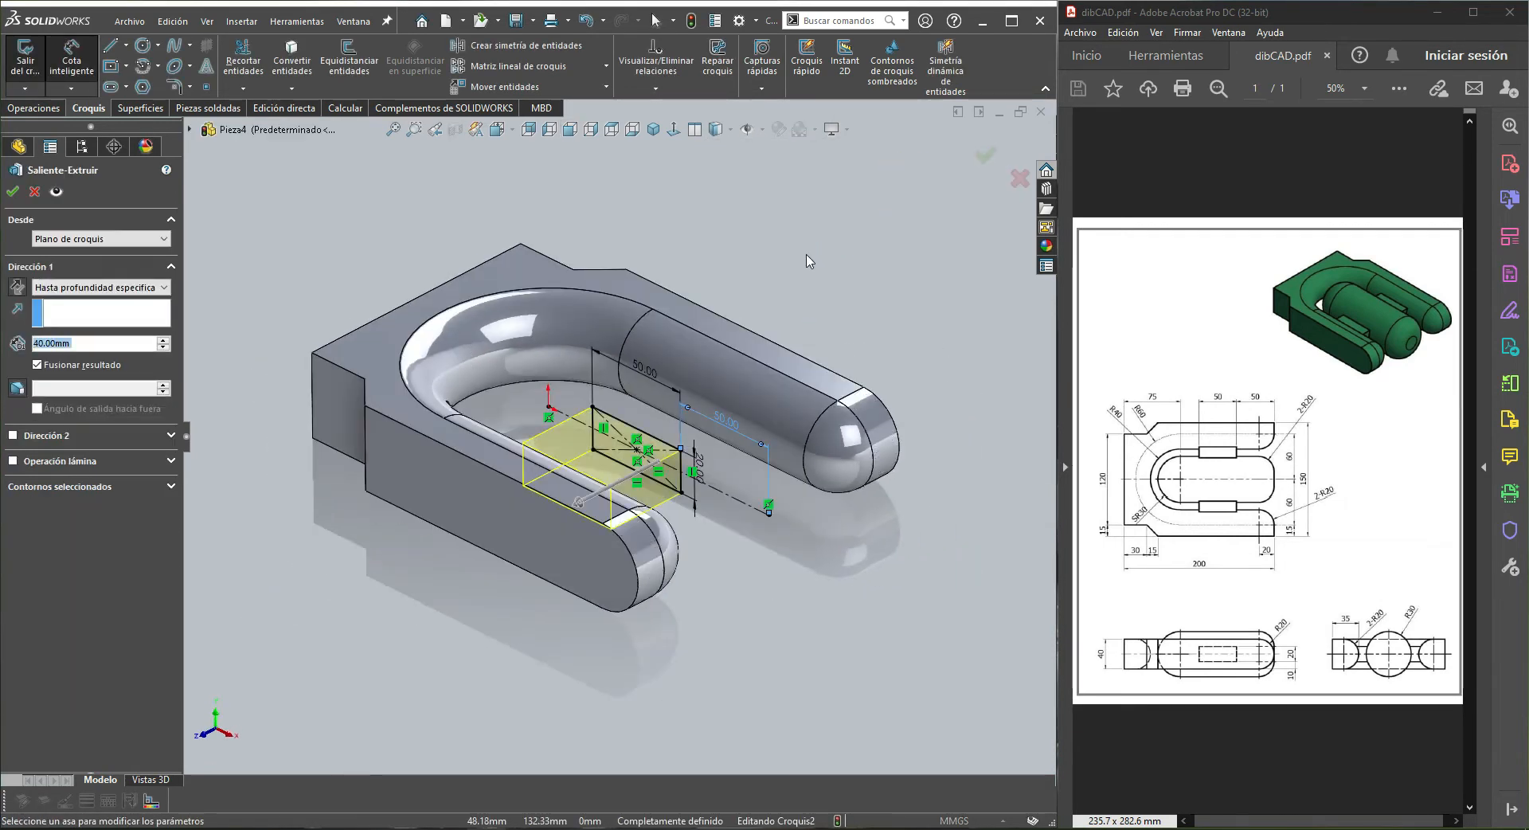
{"action": "right_click", "coordinate": [807, 257]}
{"action": "left_click", "coordinate": [897, 481]}
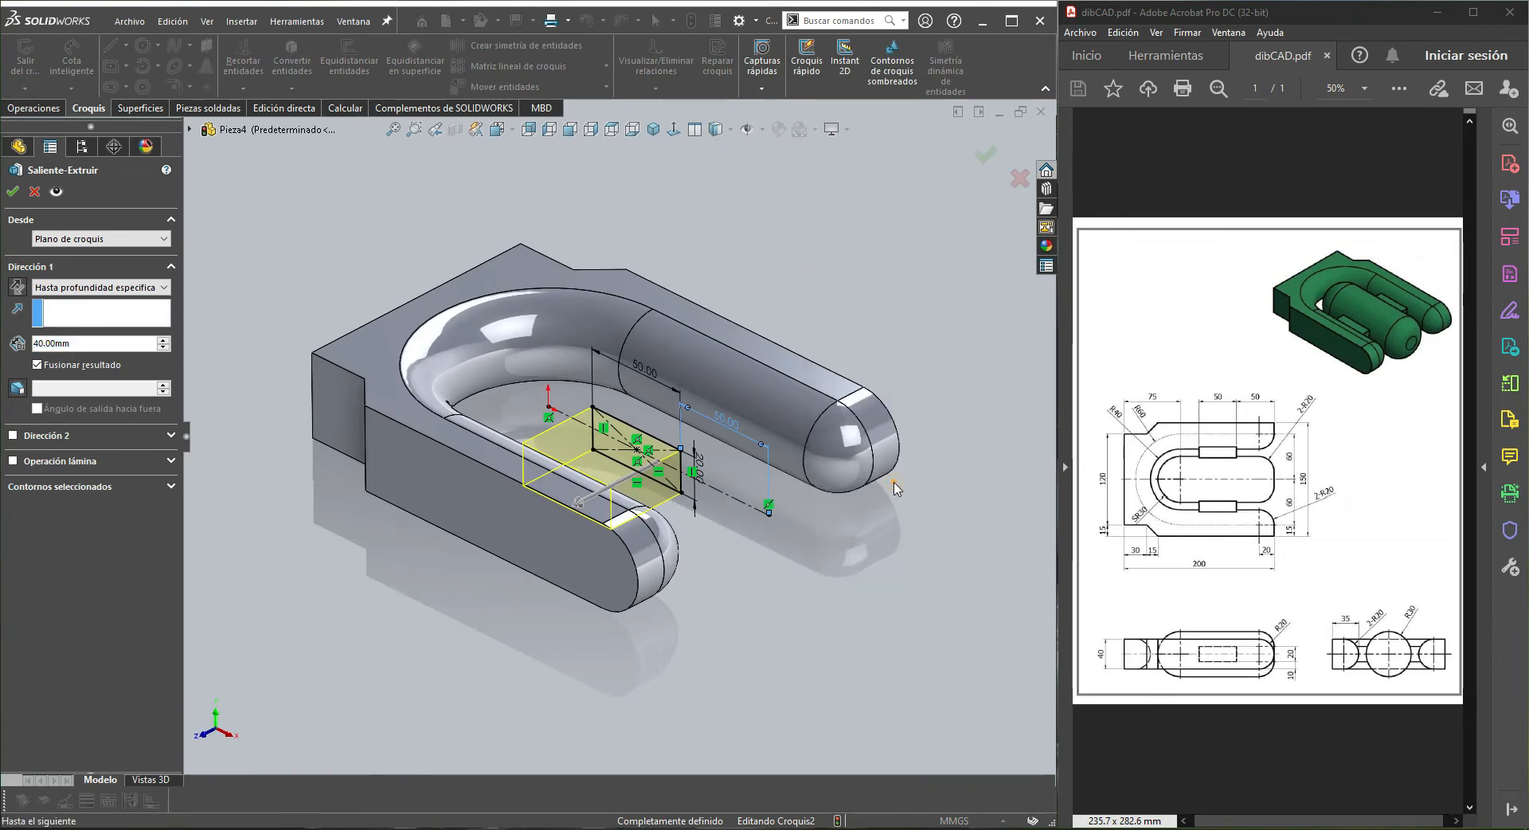
{"action": "right_click", "coordinate": [789, 478]}
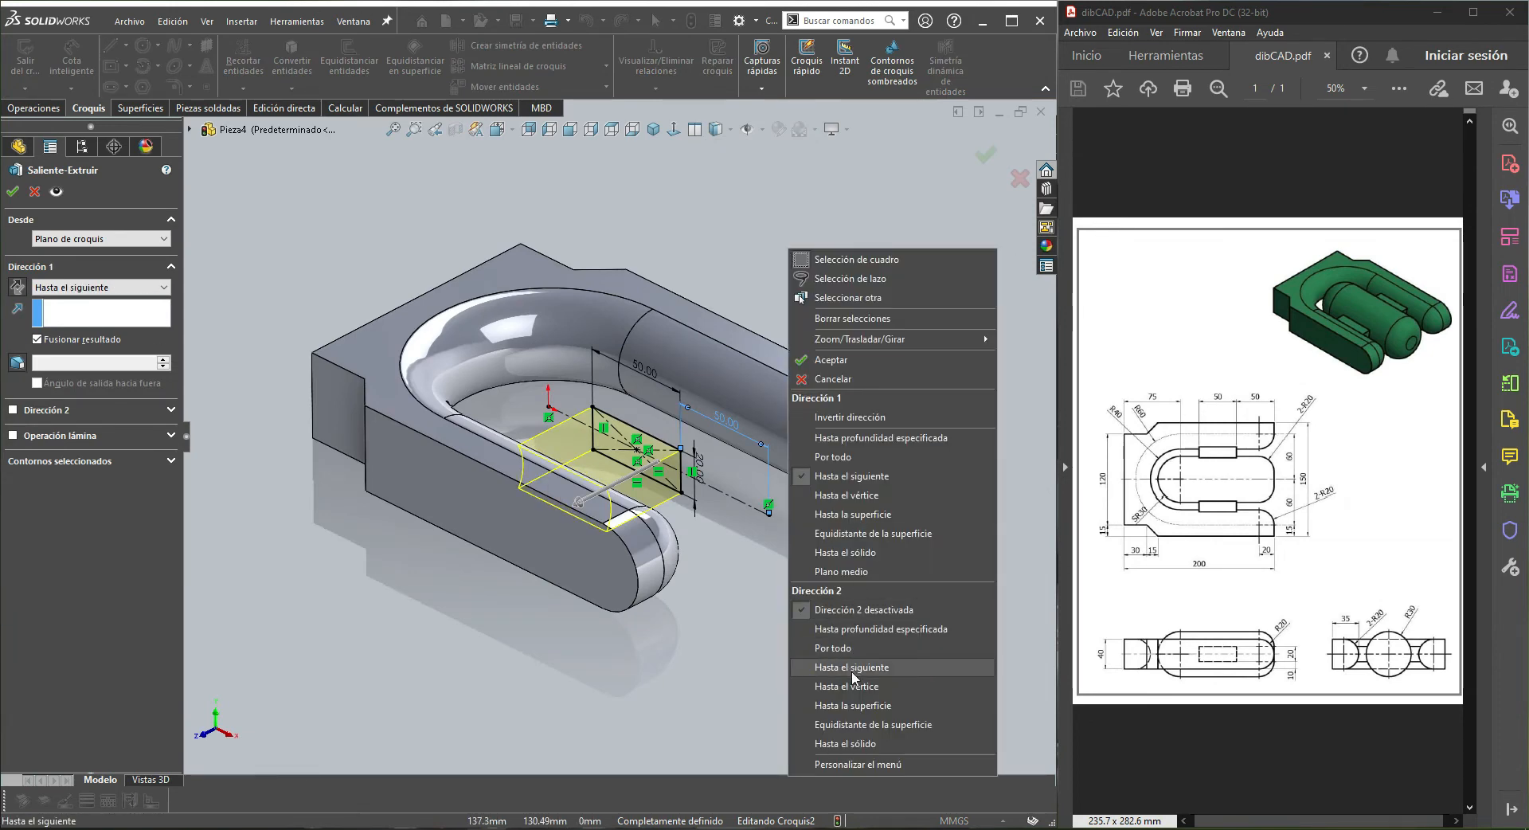
{"action": "left_click", "coordinate": [853, 672]}
{"action": "left_click", "coordinate": [986, 155]}
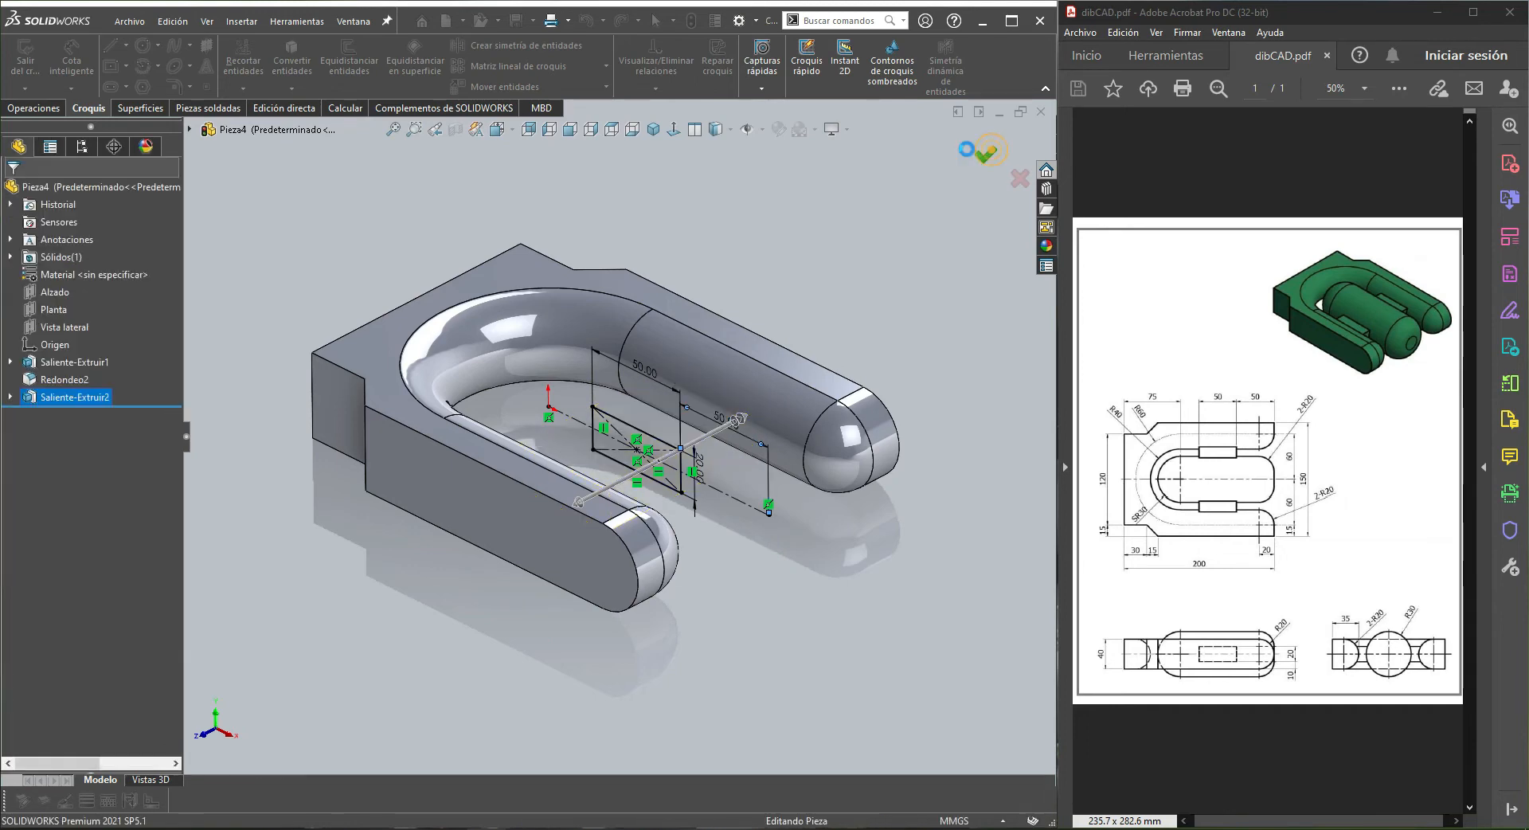
Start a sketch on the Alzado plane and draw a horizontal line from the origin to the tip of the rounded end
{"action": "left_click", "coordinate": [54, 292]}
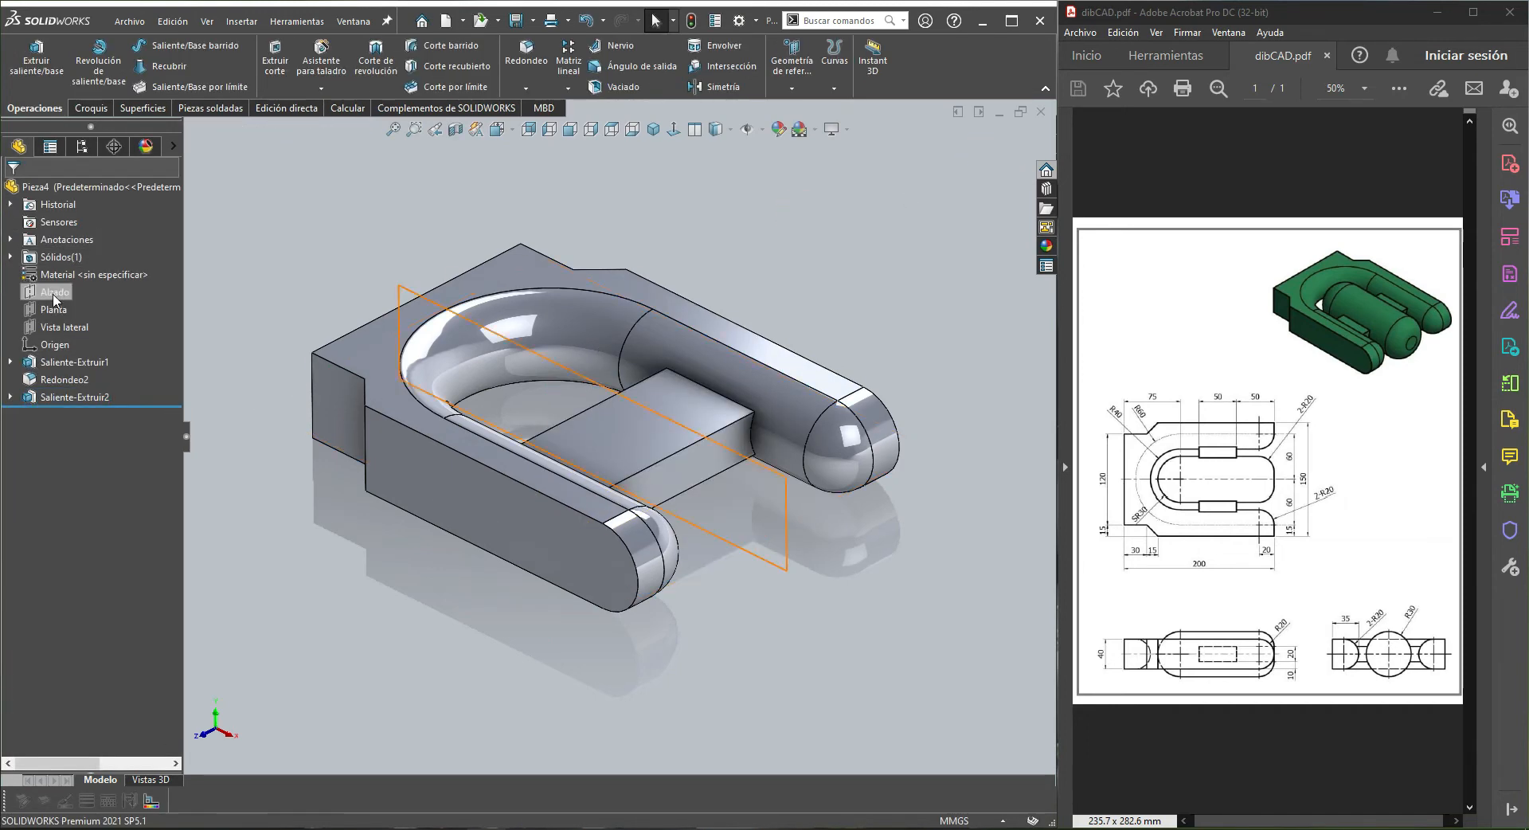
{"action": "left_click", "coordinate": [57, 274]}
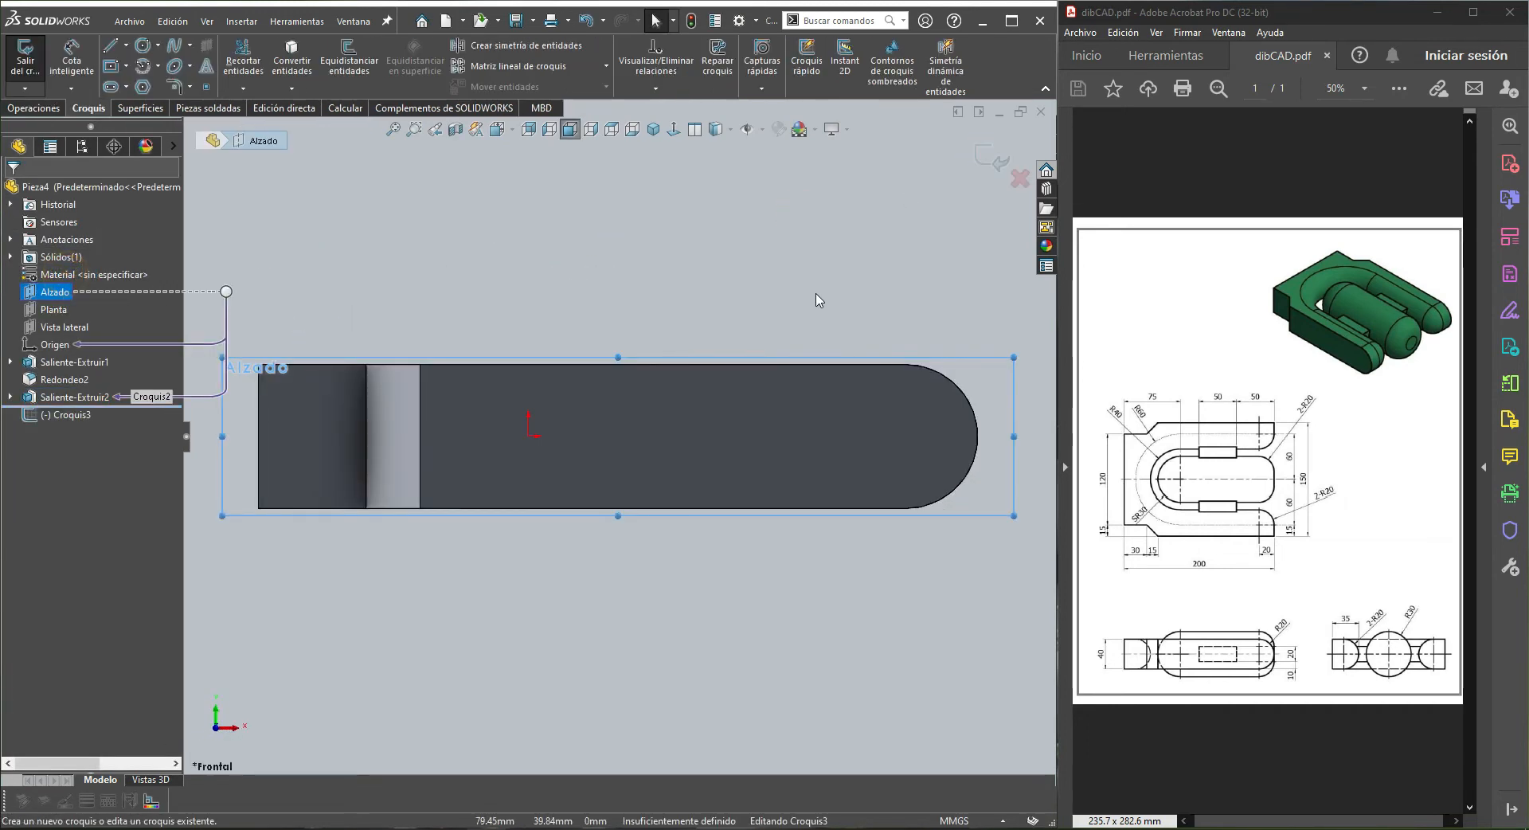
{"action": "key", "text": "l"}
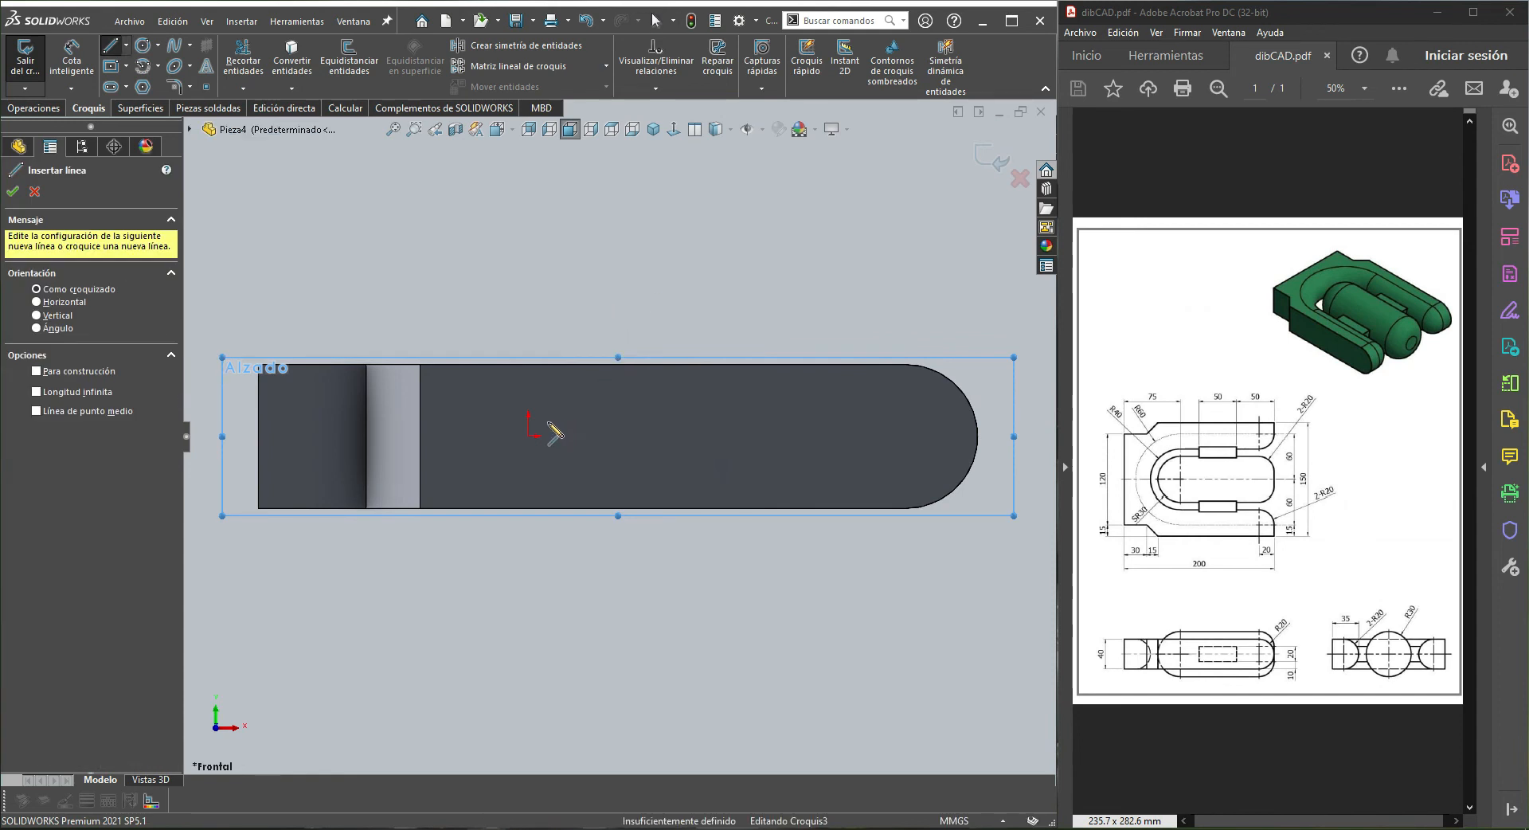
{"action": "left_click", "coordinate": [529, 436]}
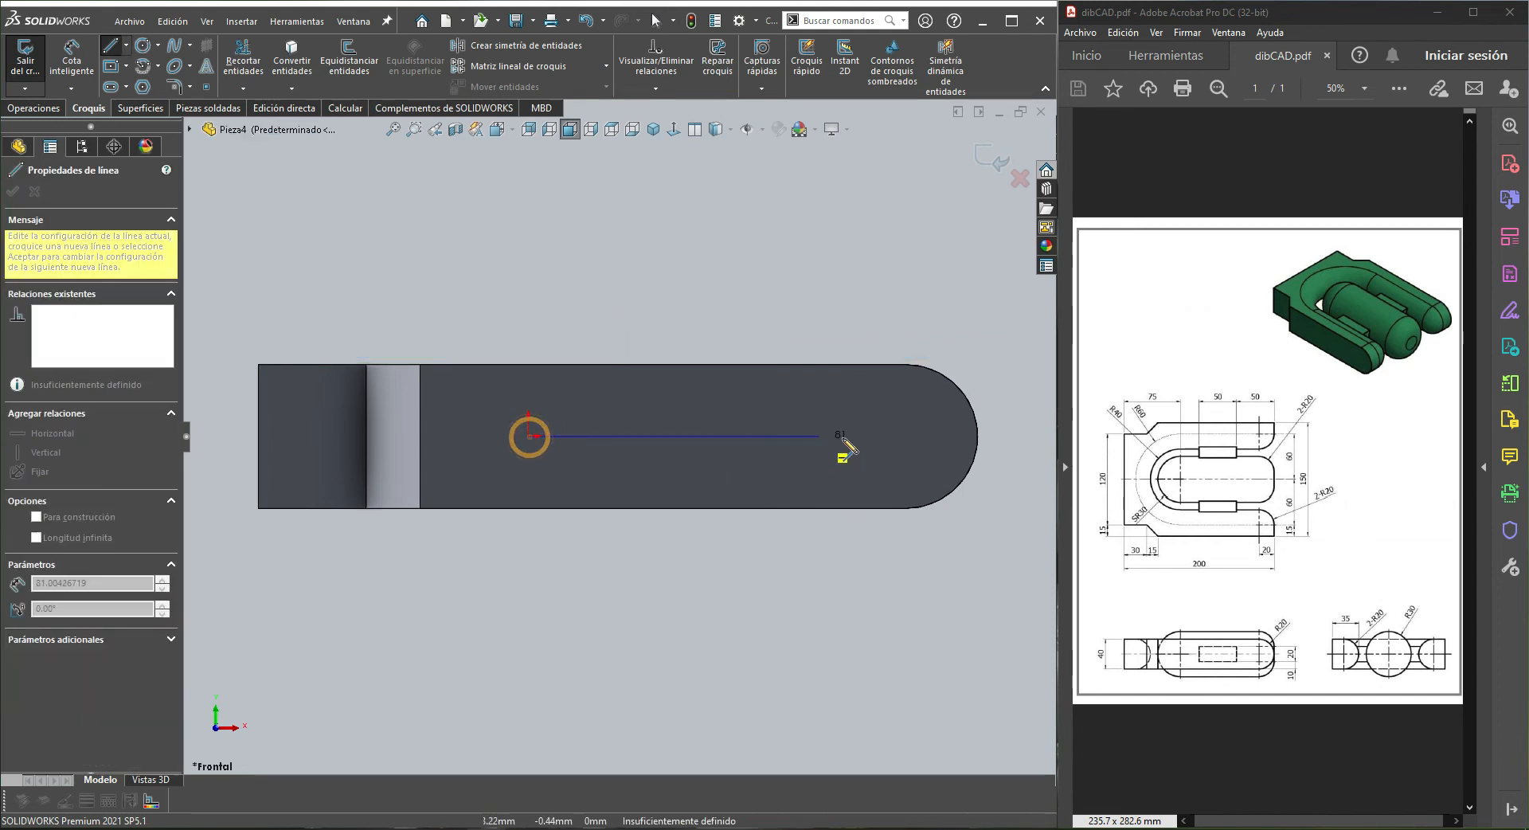
{"action": "left_click", "coordinate": [979, 435]}
Continue the profile with a vertical line, a tangent arc, a horizontal line about 71 mm long and a larger arc ending on the base line
{"action": "left_click", "coordinate": [980, 360]}
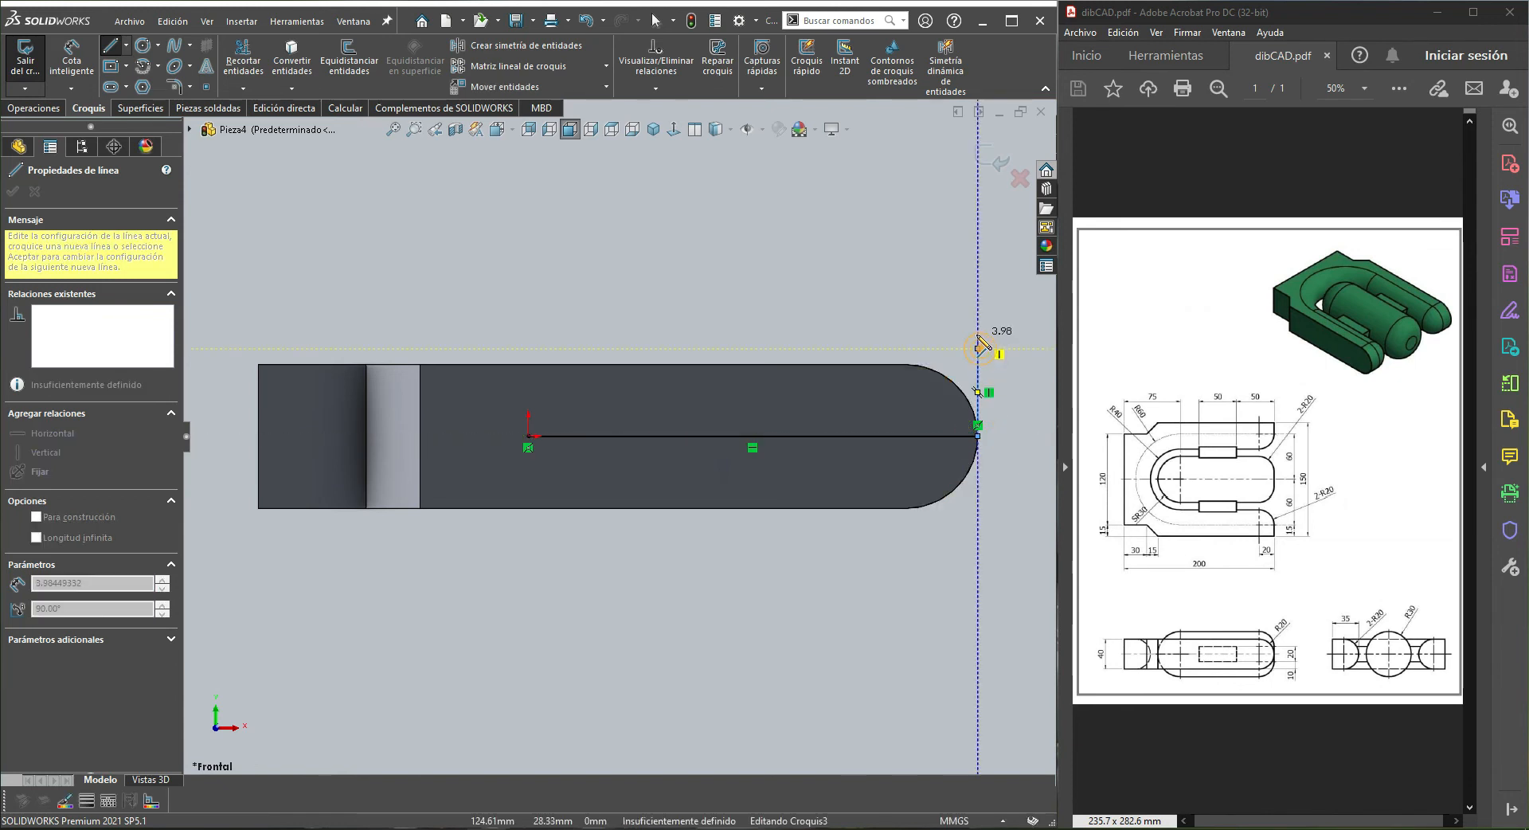
{"action": "left_click", "coordinate": [901, 273]}
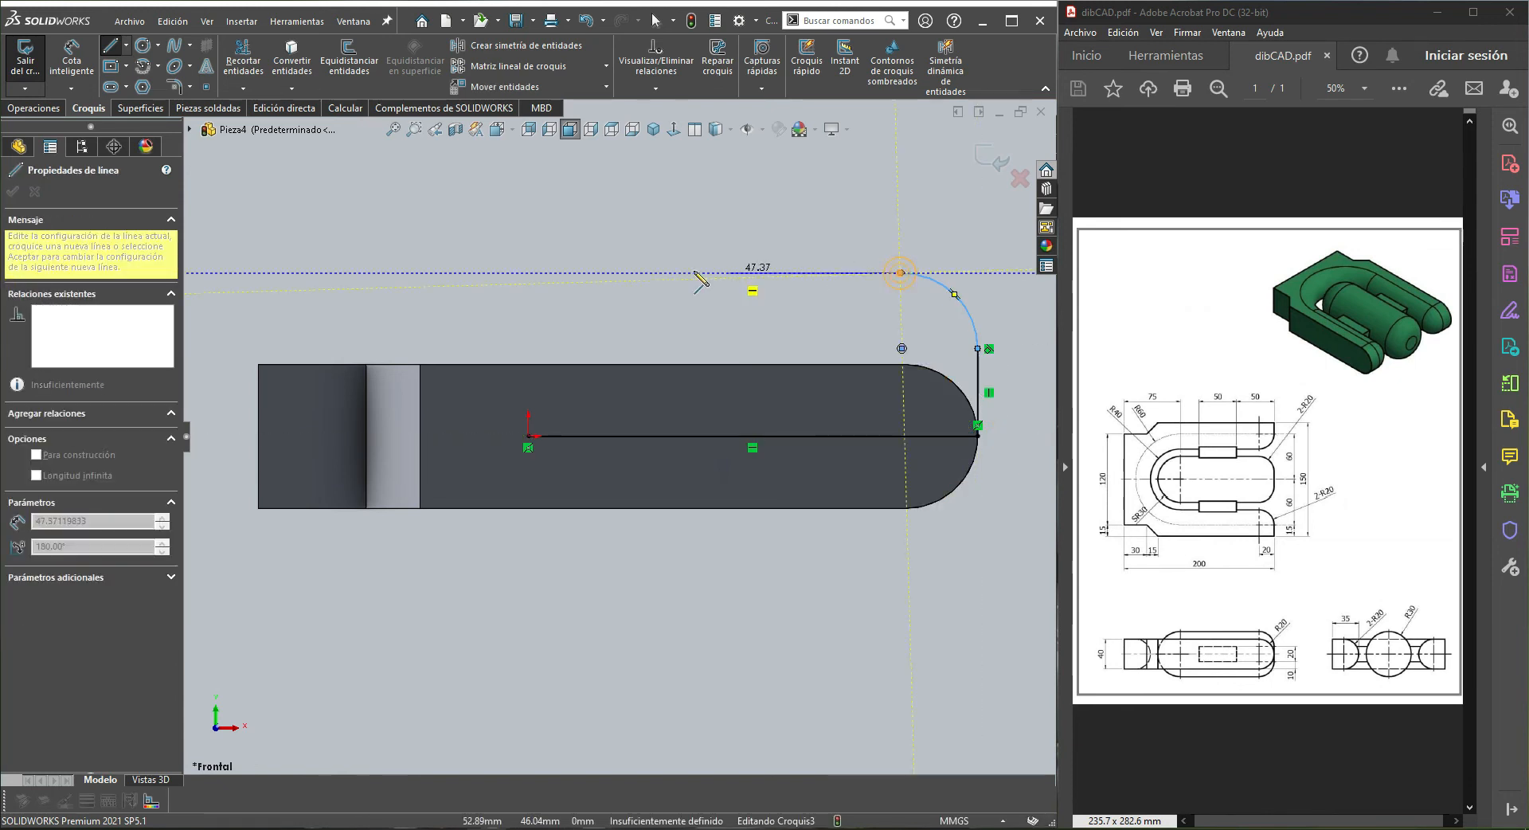
{"action": "left_click", "coordinate": [650, 274]}
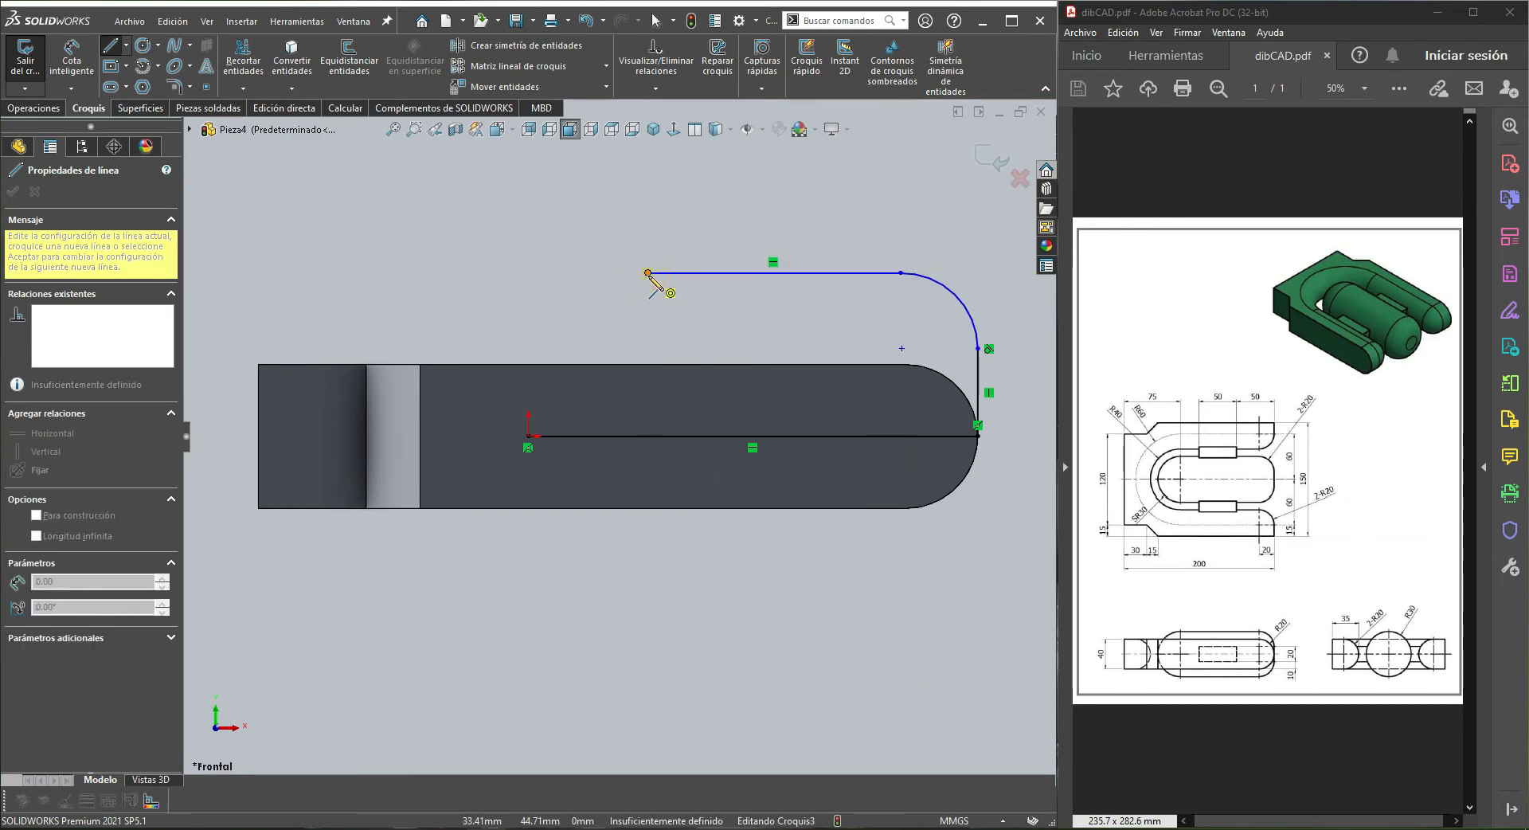
{"action": "left_click", "coordinate": [595, 436]}
{"action": "key", "text": "Escape"}
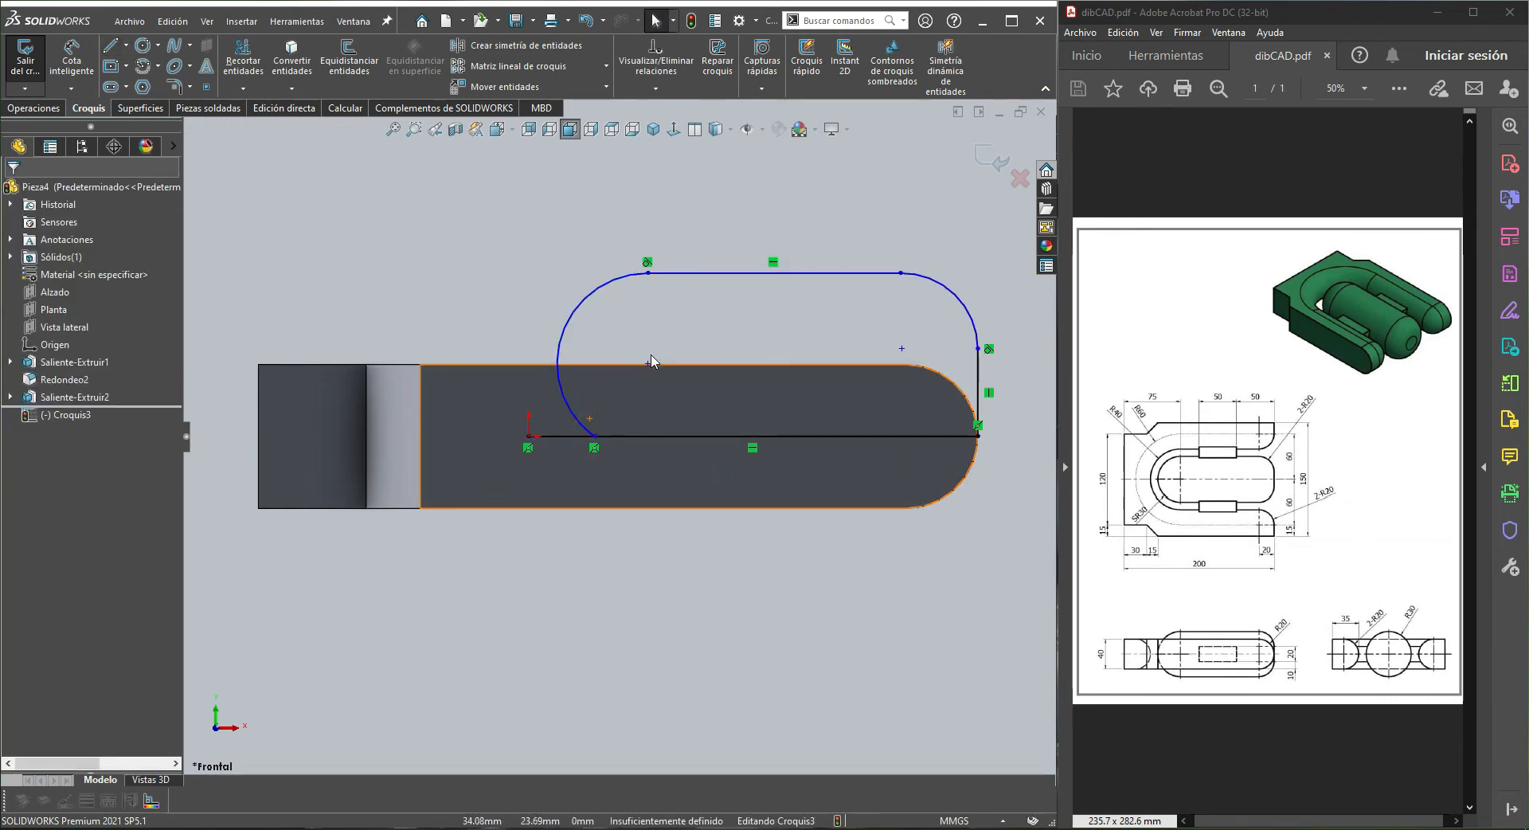
Make the larger arc's centre coincident with the base line and the upper horizontal line tangent to the smaller arc
{"action": "left_click", "coordinate": [649, 364]}
{"action": "left_click", "coordinate": [637, 434], "text": "ctrl"}
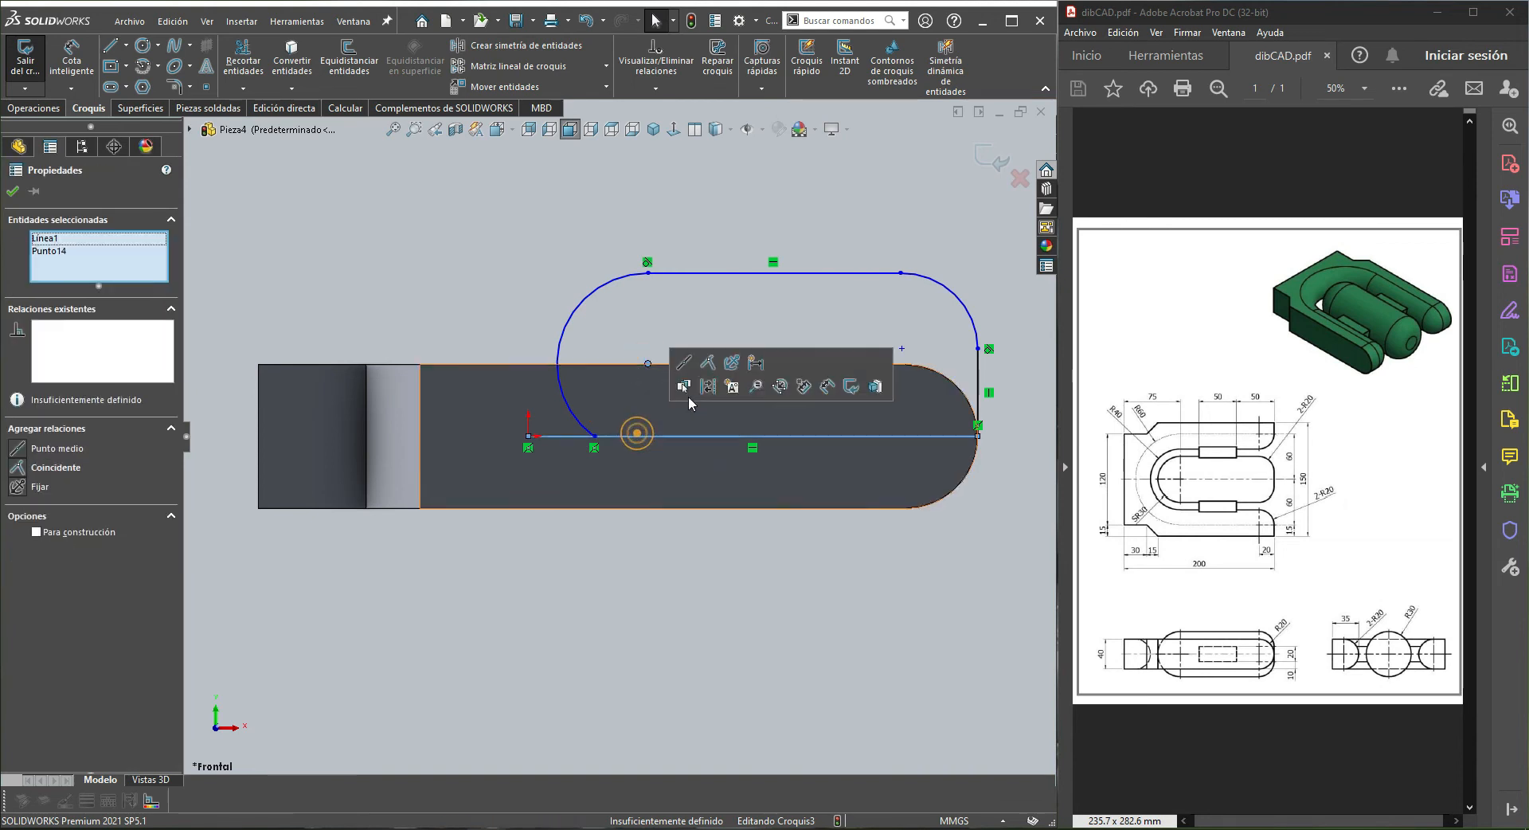
{"action": "left_click", "coordinate": [708, 364]}
{"action": "left_click", "coordinate": [681, 288]}
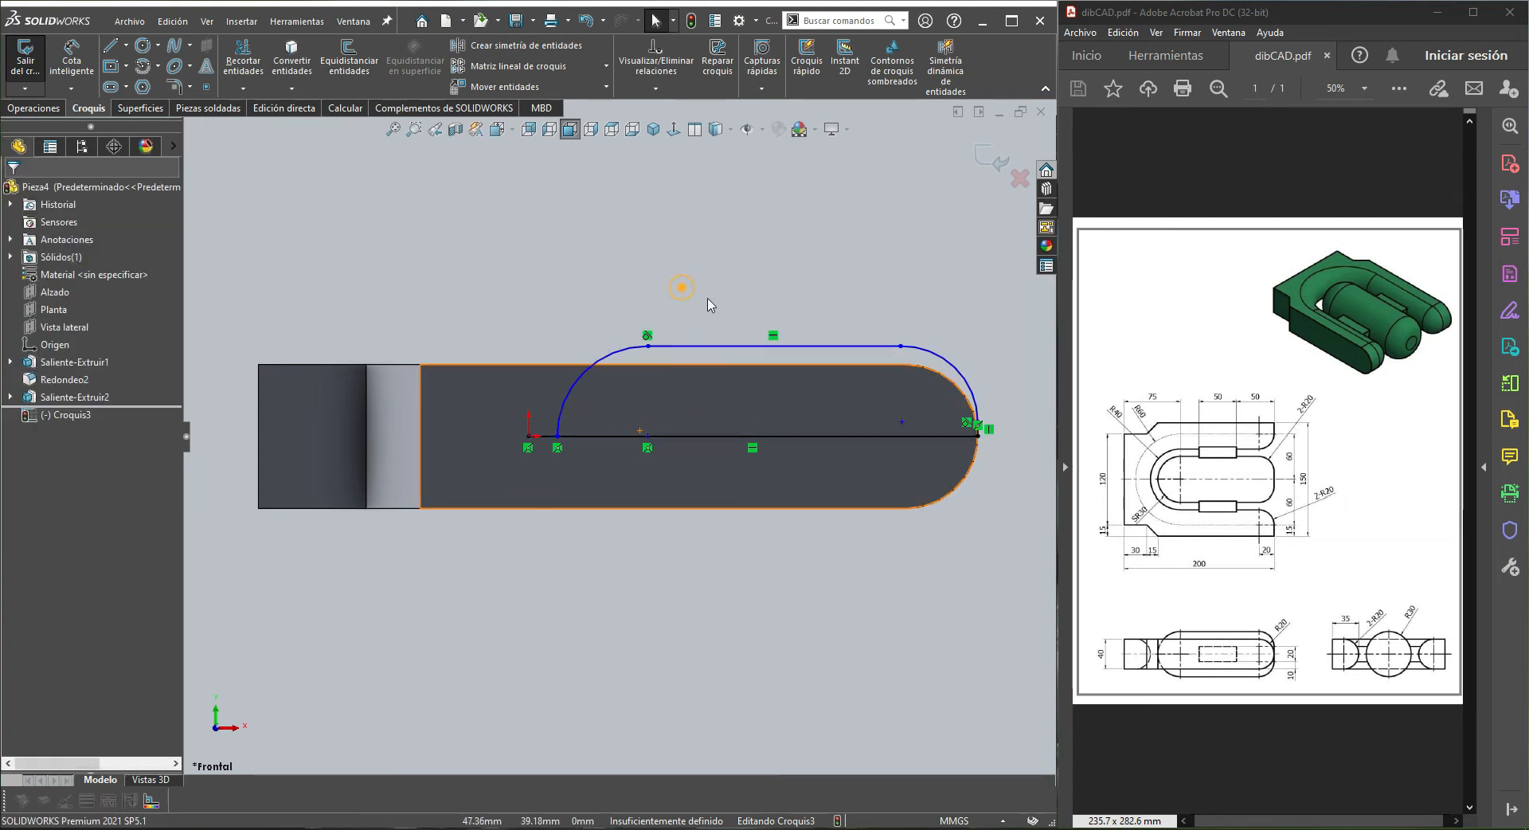
{"action": "left_click", "coordinate": [902, 346]}
{"action": "left_click", "coordinate": [955, 284]}
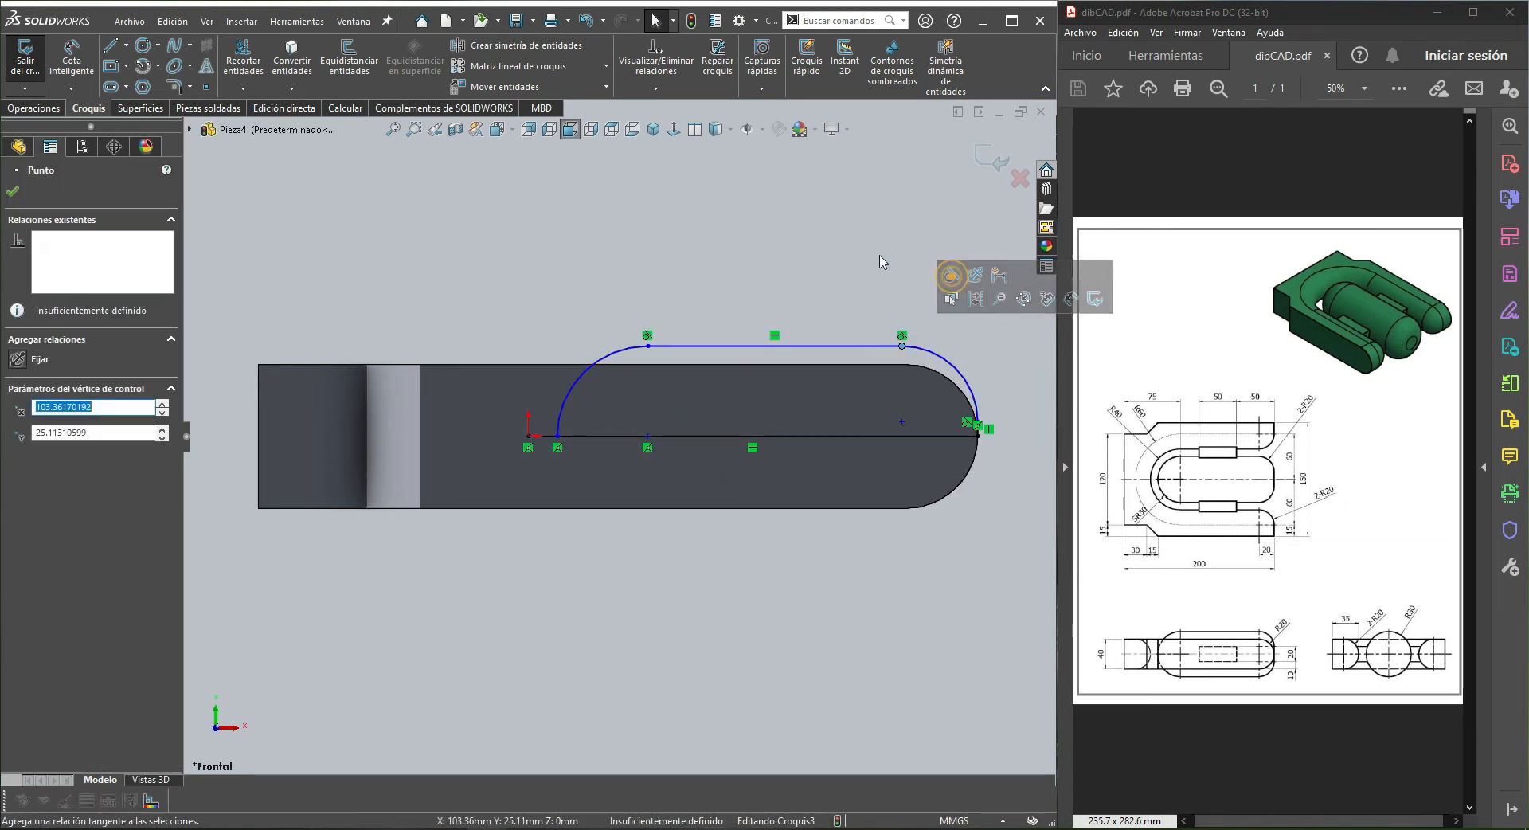
{"action": "left_click", "coordinate": [872, 252]}
Dimension the distance between the profile's upper horizontal line and the base line as 30 mm
{"action": "right_click_drag", "start_coordinate": [844, 291], "coordinate": [823, 173]}
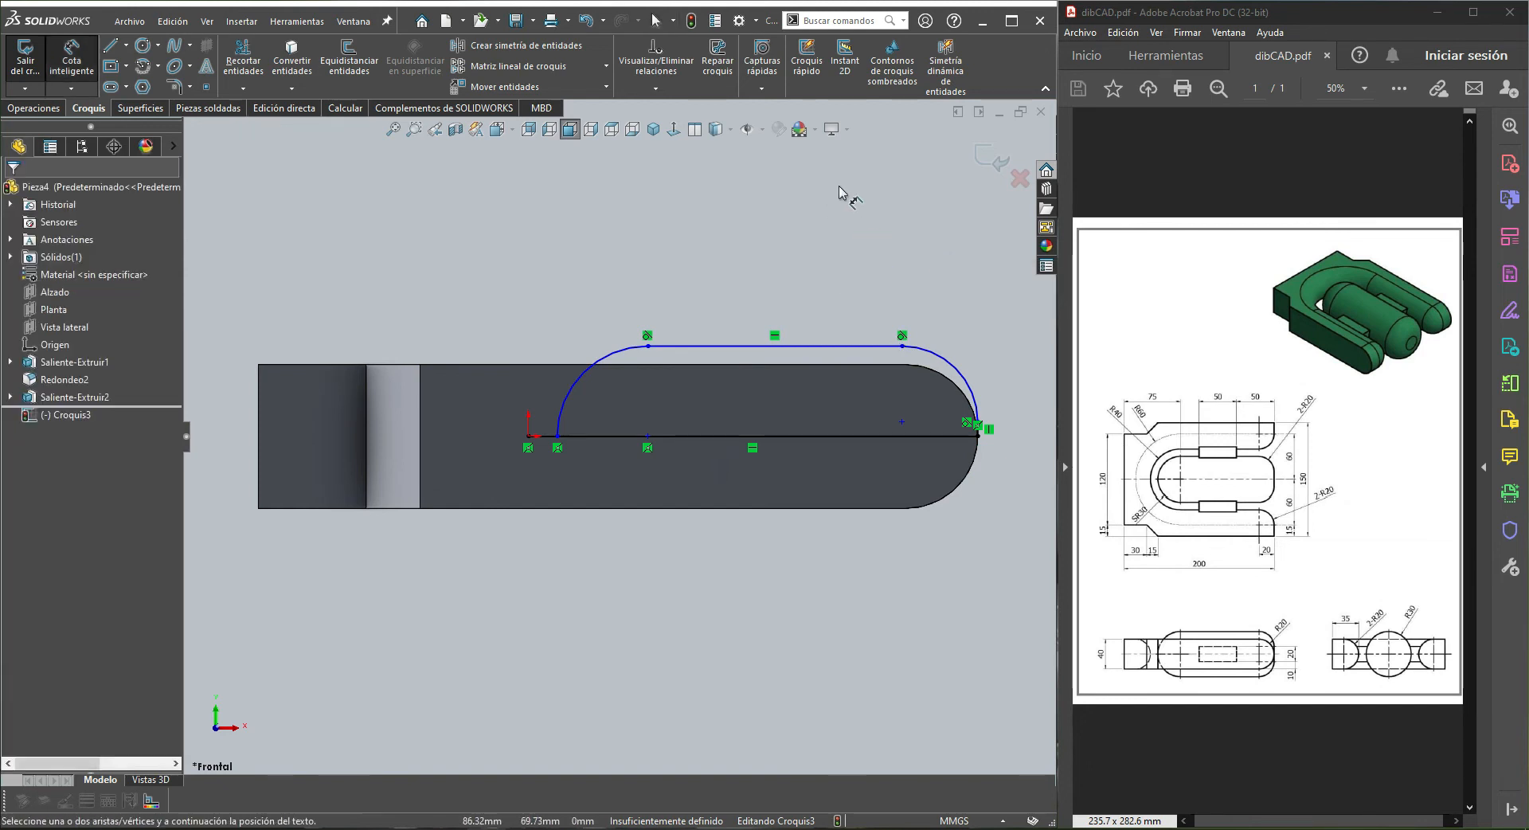
{"action": "left_click", "coordinate": [795, 346]}
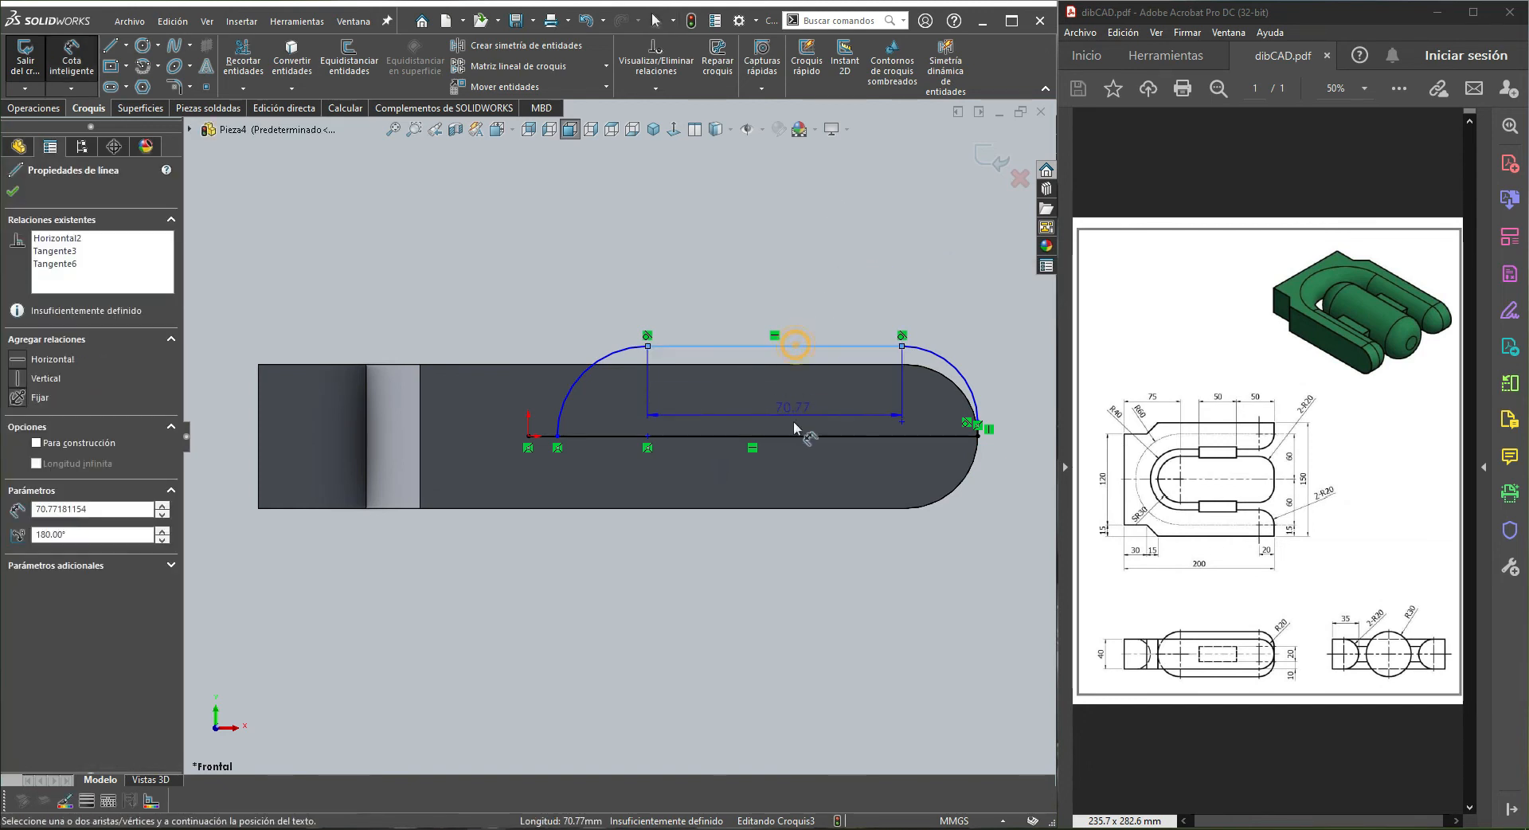
{"action": "left_click", "coordinate": [795, 435]}
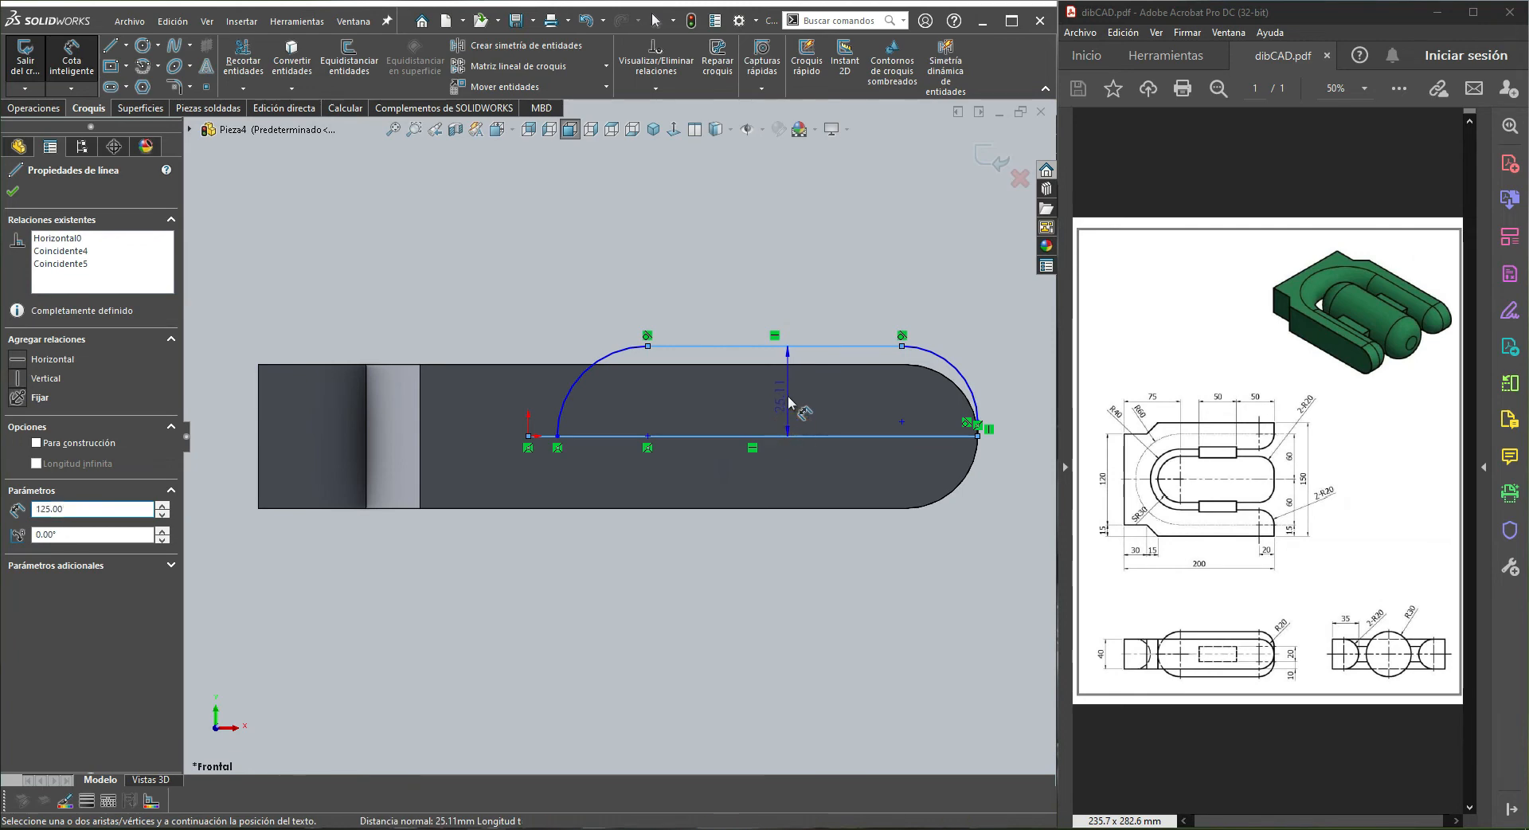
{"action": "left_click", "coordinate": [792, 396]}
{"action": "type", "text": "30"}
{"action": "key", "text": "Return"}
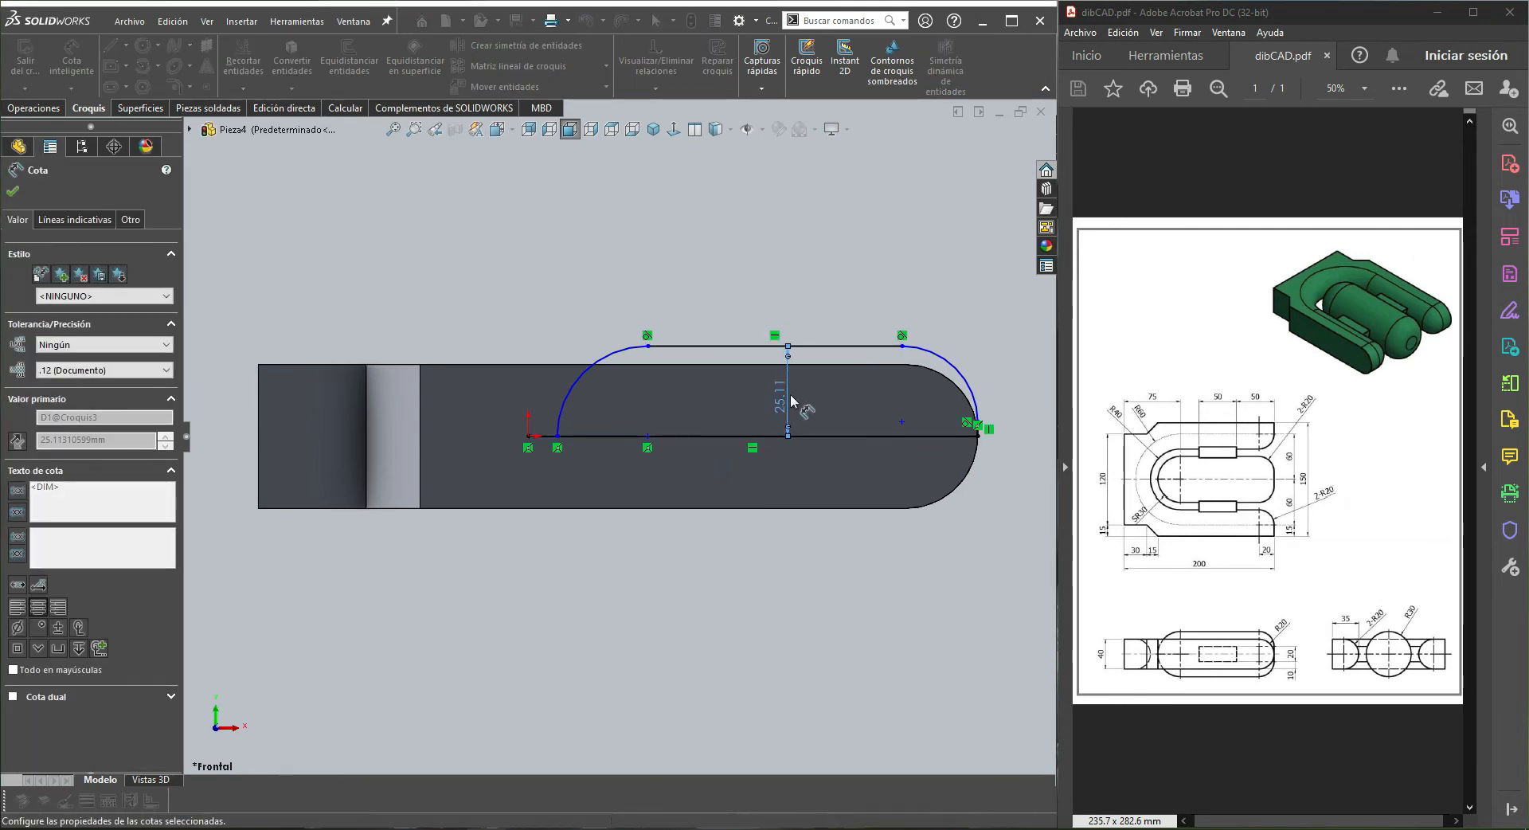
{"action": "left_click", "coordinate": [799, 278]}
Dimension the radius of the smaller arc near the rounded tip as 20 mm
{"action": "left_click", "coordinate": [948, 345]}
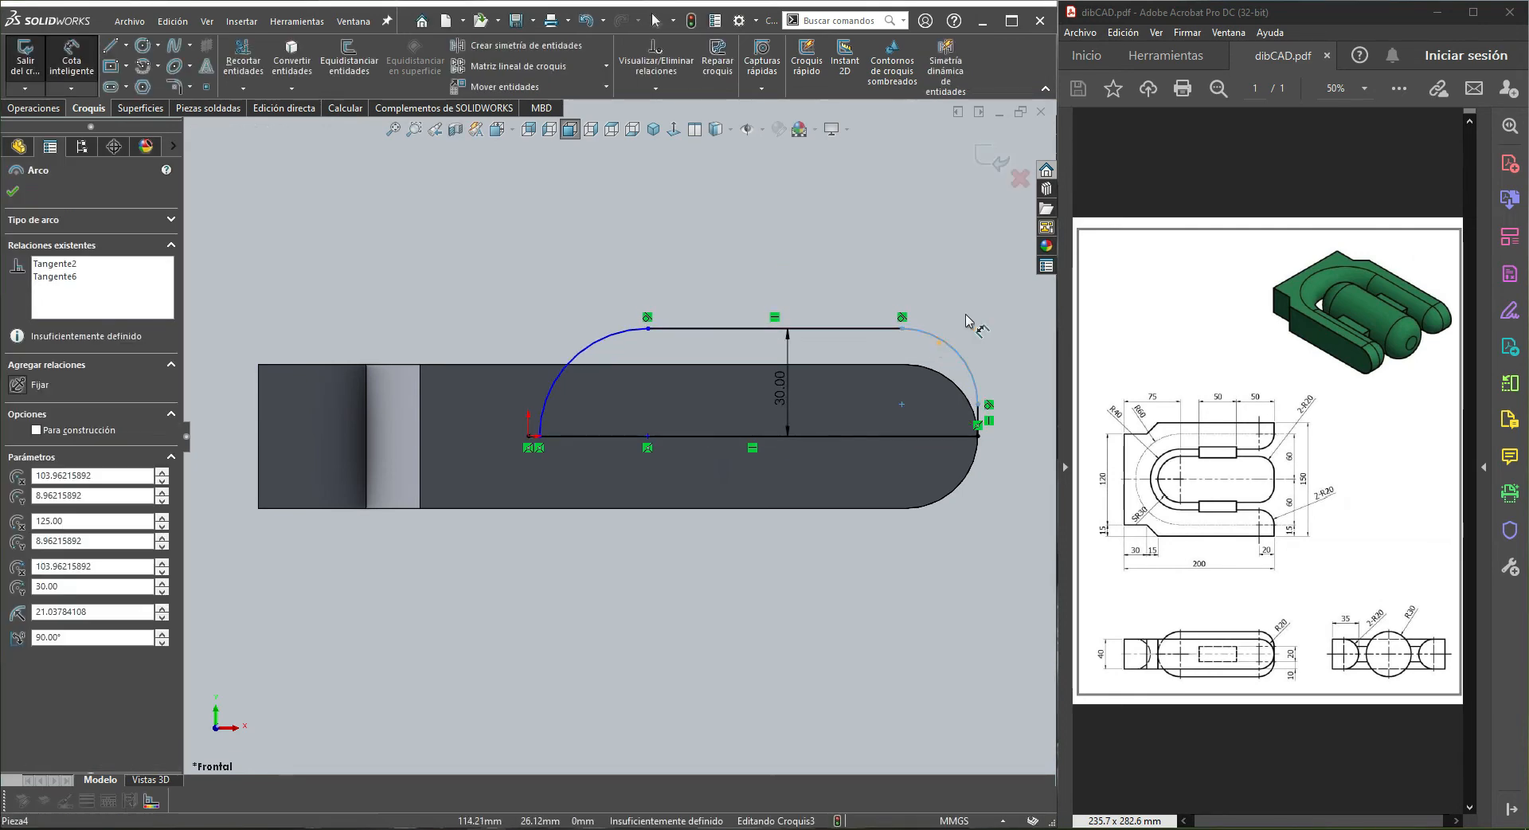
{"action": "left_click", "coordinate": [973, 308]}
{"action": "left_click", "coordinate": [974, 307]}
{"action": "type", "text": "20"}
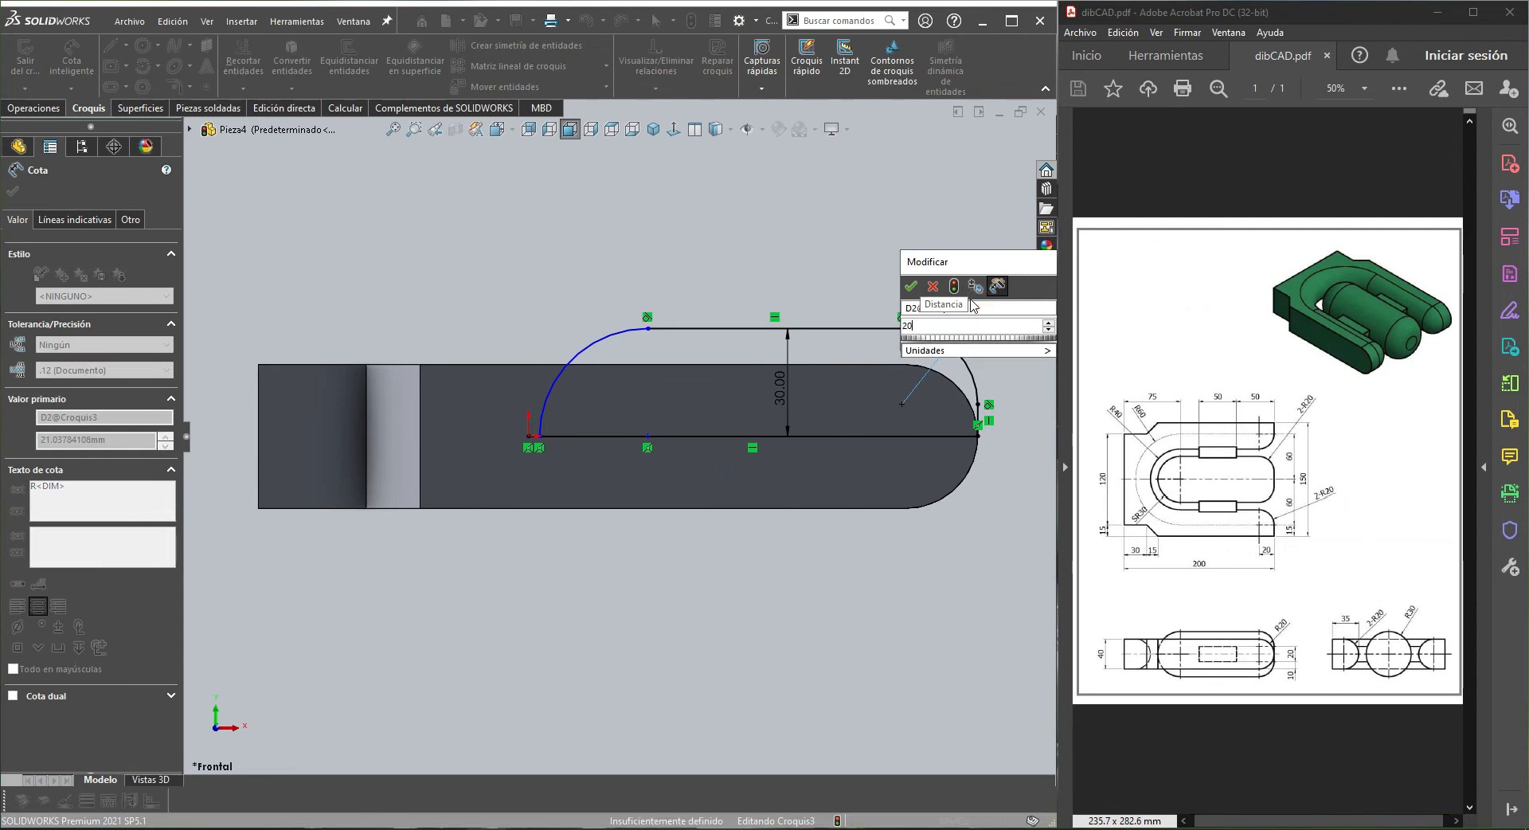
{"action": "key", "text": "Return"}
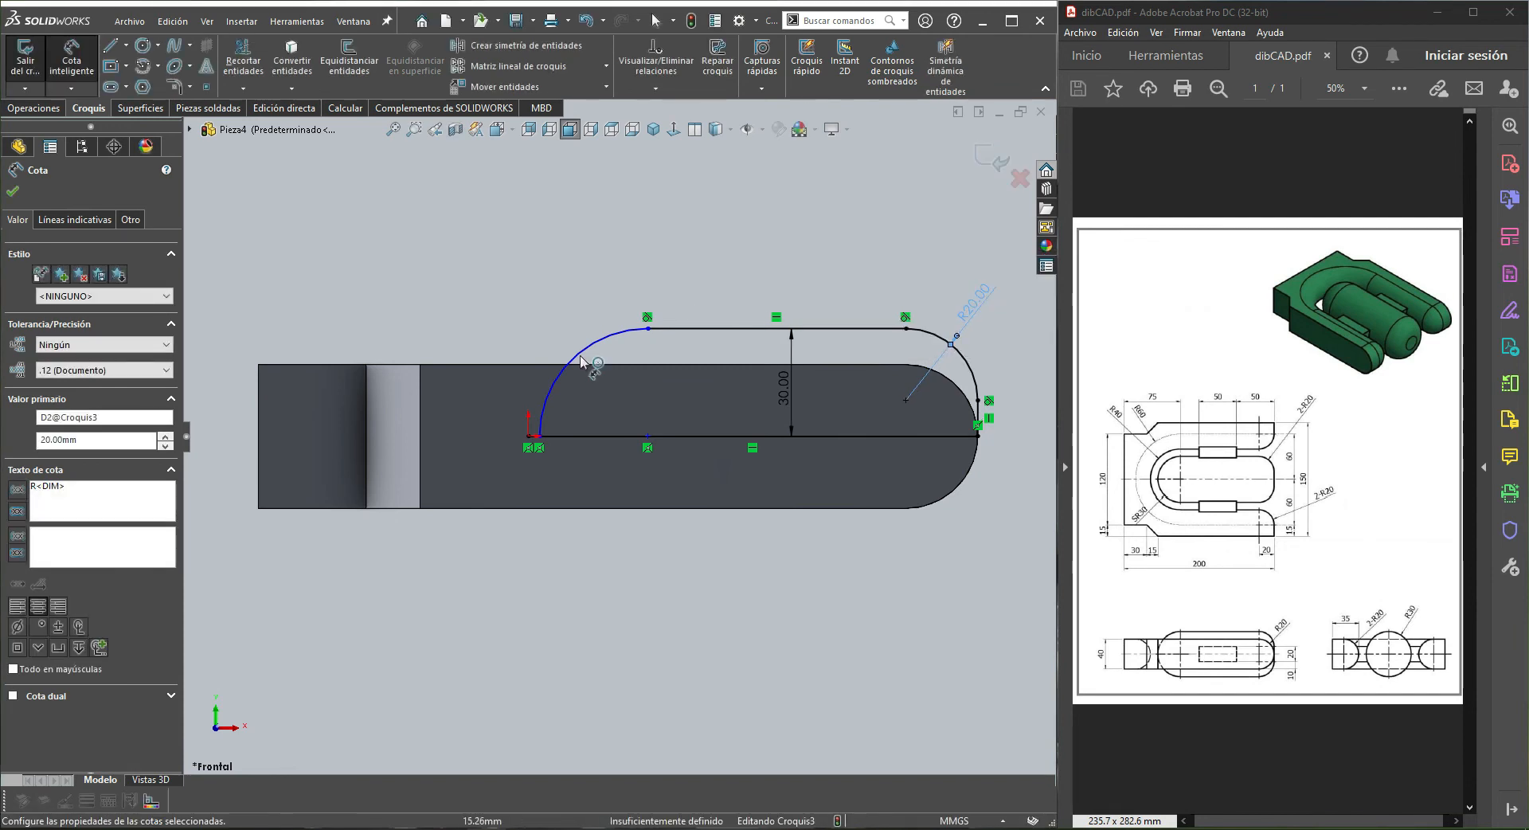
{"action": "left_click", "coordinate": [572, 295]}
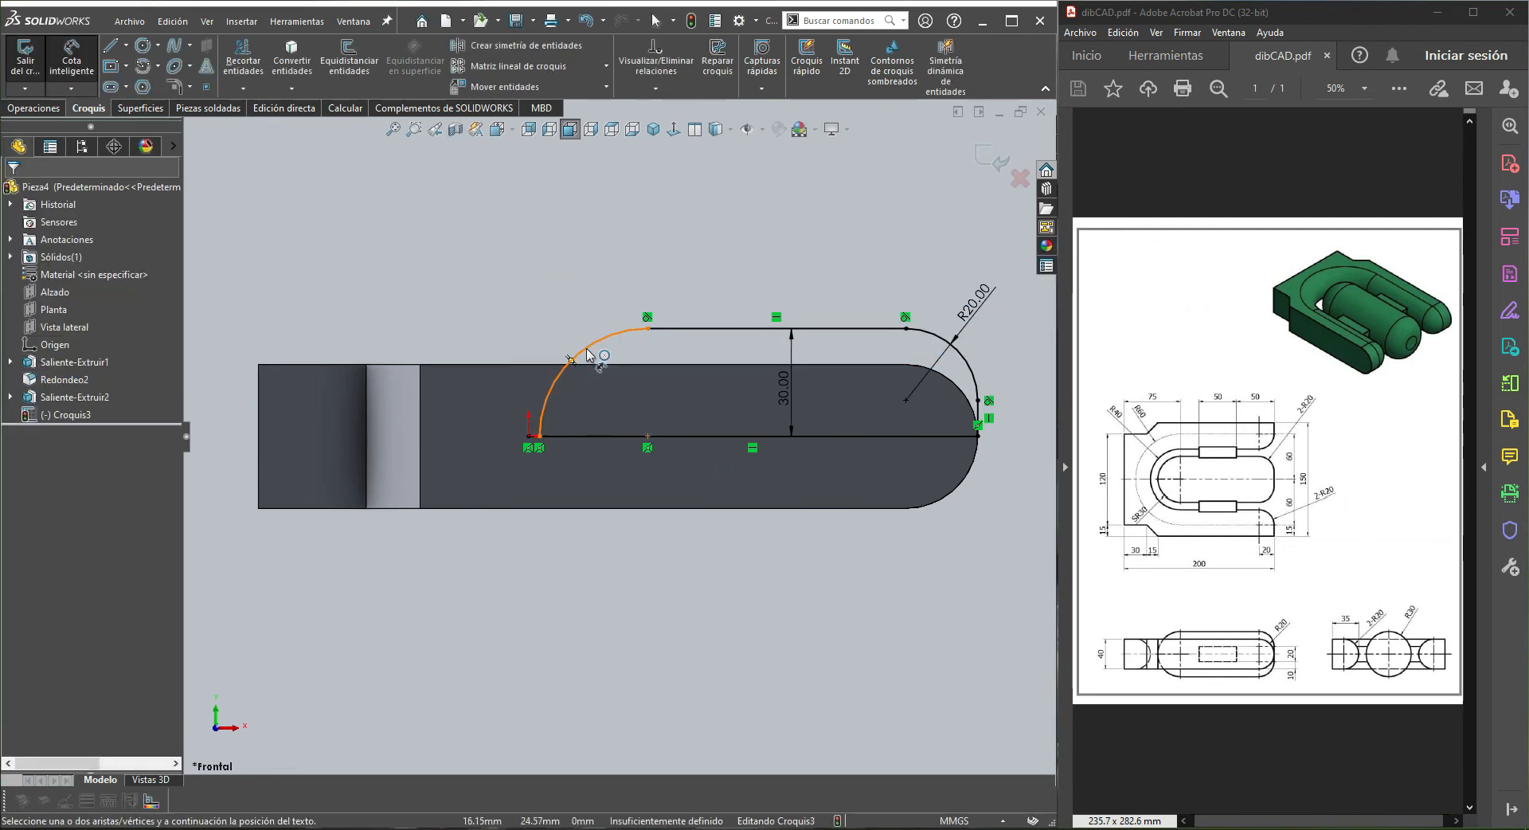
Dimension the distance from the body's flat back edge to the larger arc's centre as 75 mm
{"action": "left_click", "coordinate": [587, 354]}
{"action": "left_click", "coordinate": [258, 436]}
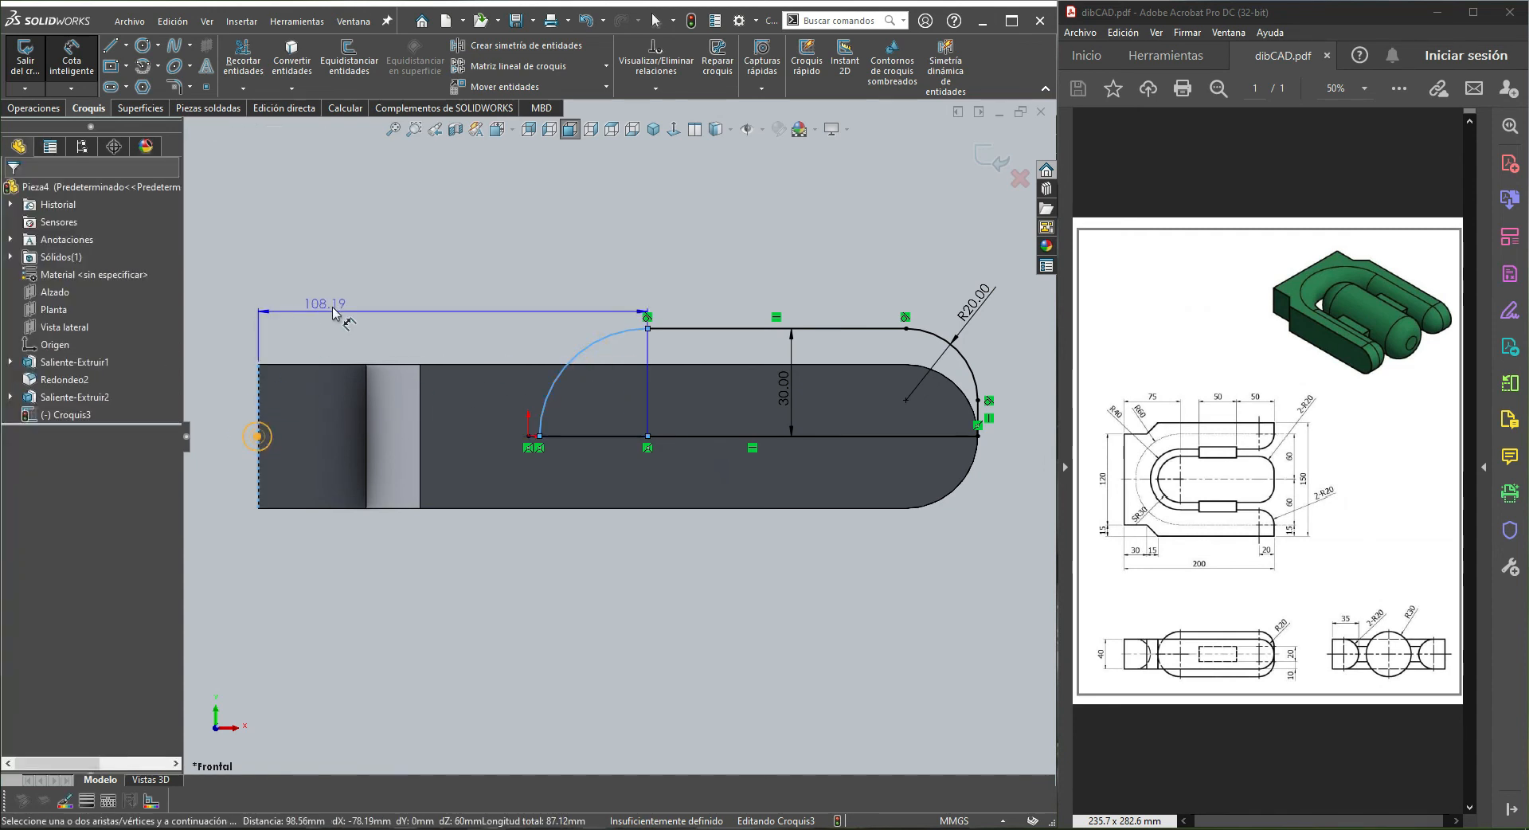
{"action": "left_click", "coordinate": [387, 286]}
{"action": "type", "text": "75"}
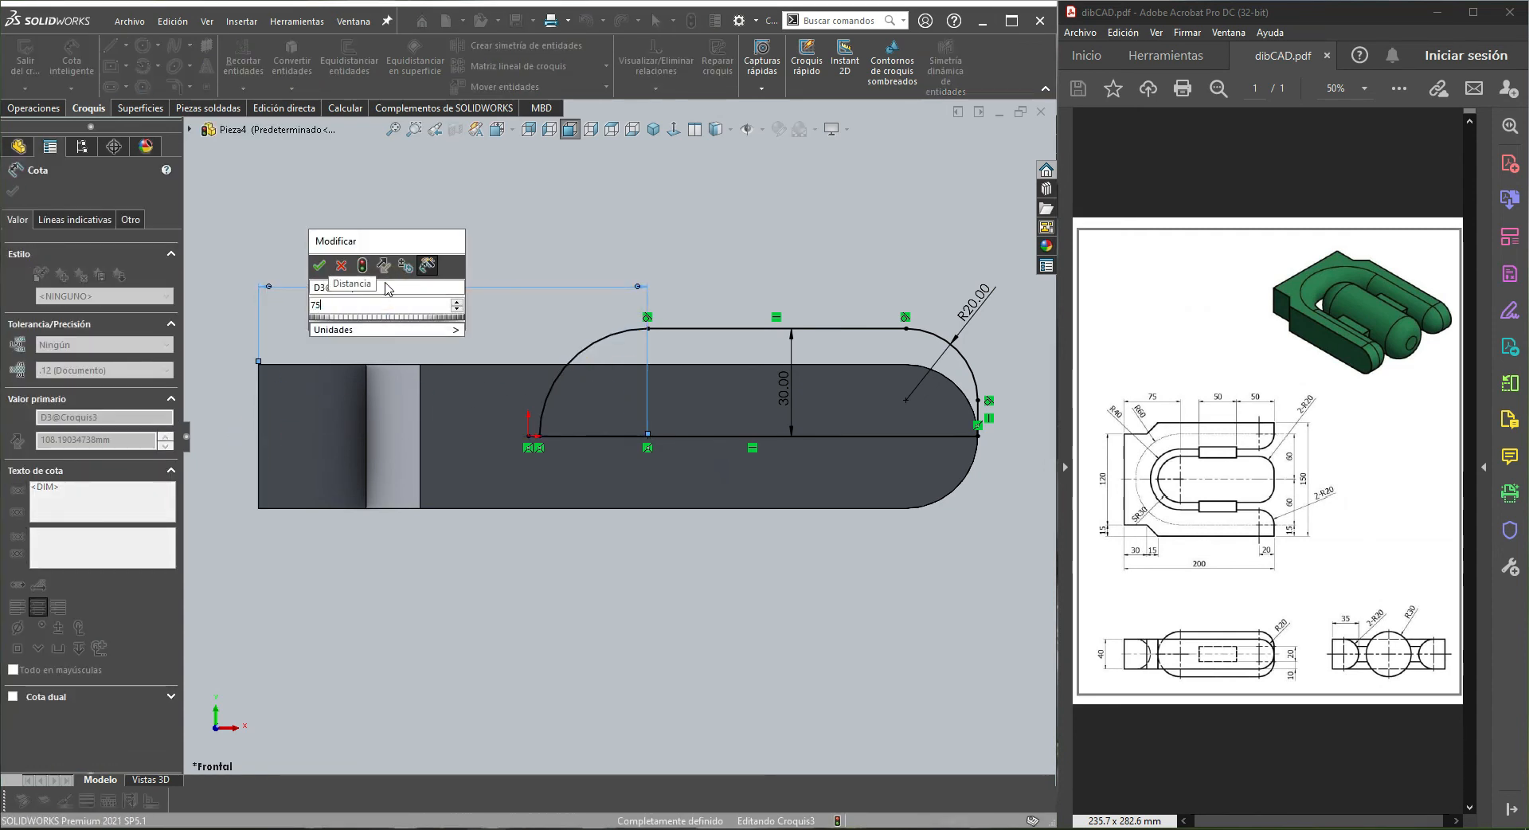
{"action": "key", "text": "Return"}
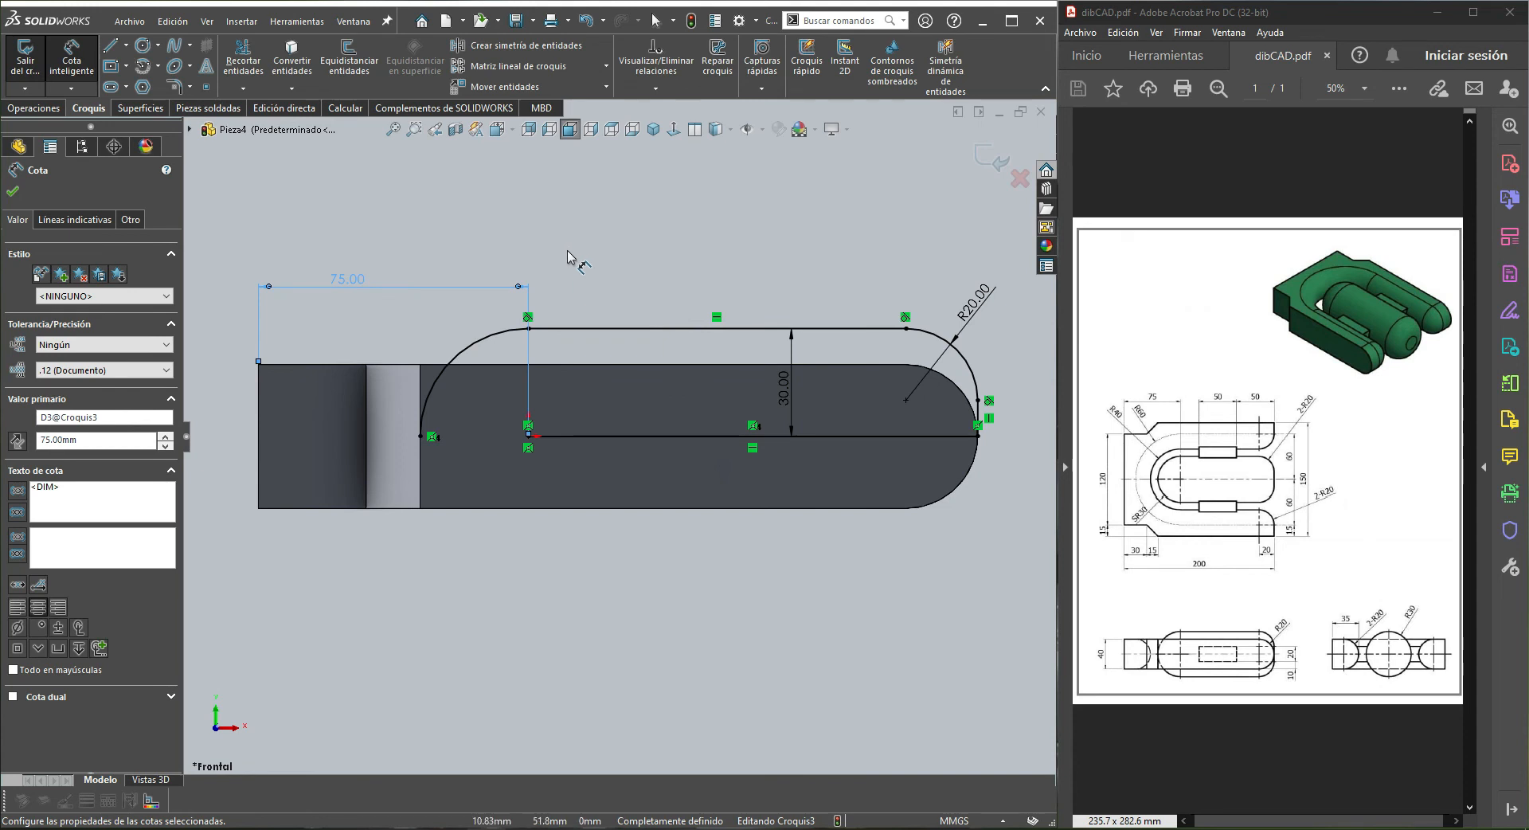
{"action": "key", "text": "Escape"}
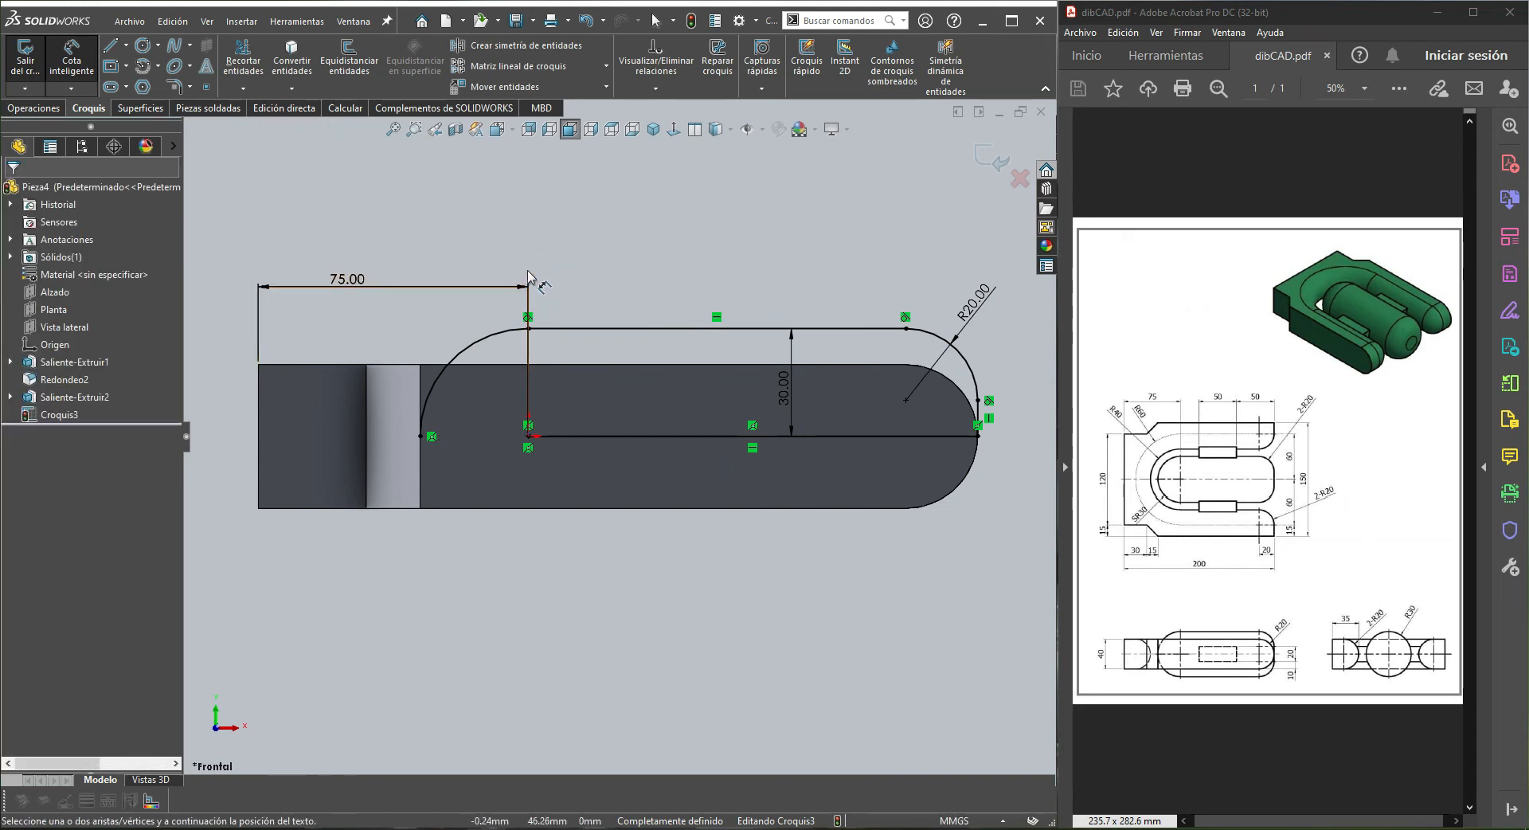
Extend the horizontal base line to the lower endpoint of the larger arc with Trim Entities, closing the profile
{"action": "left_click", "coordinate": [243, 60]}
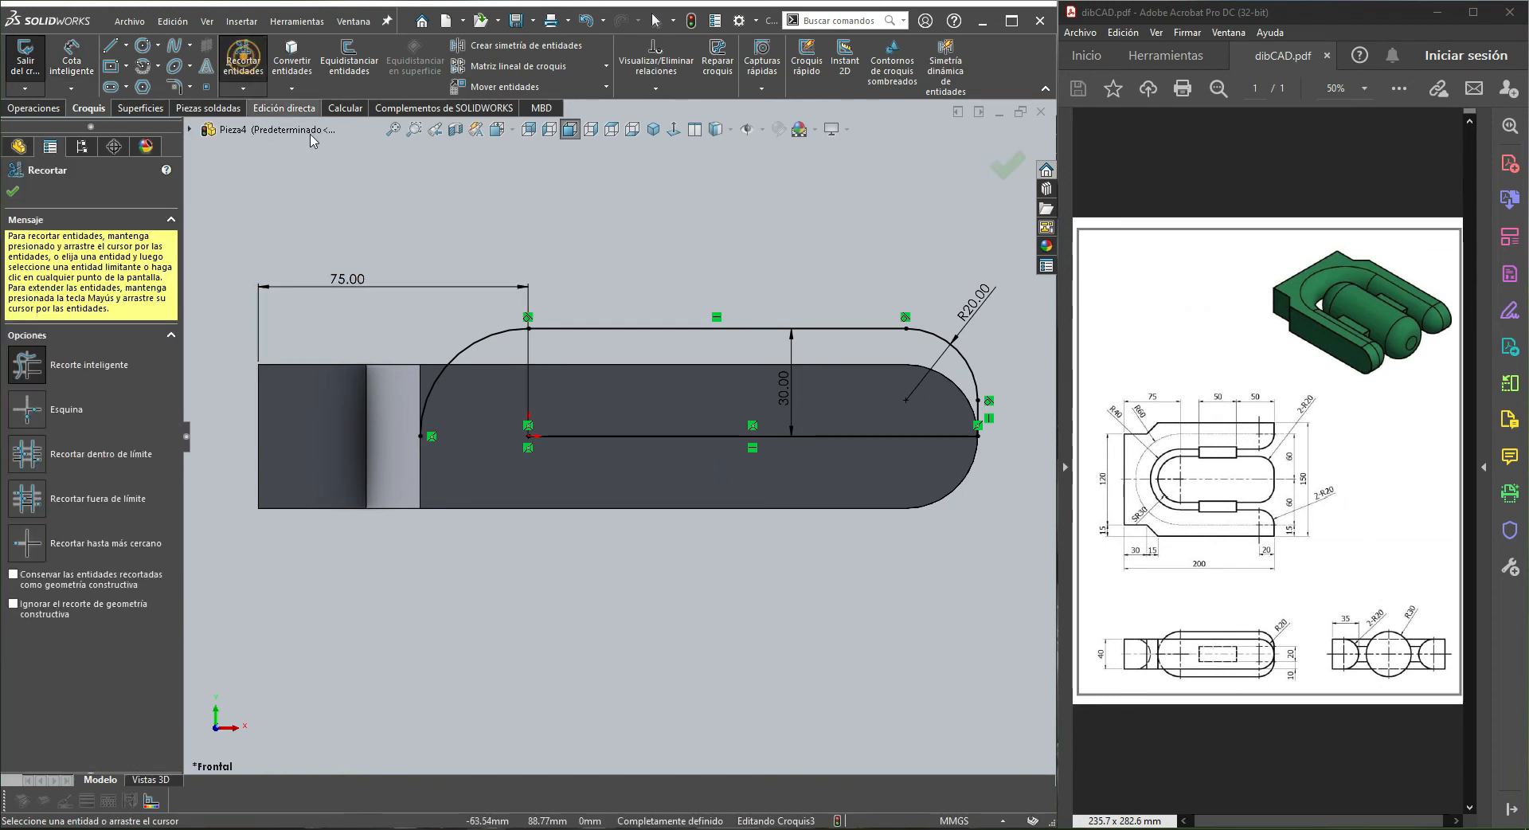
{"action": "left_click", "coordinate": [578, 438]}
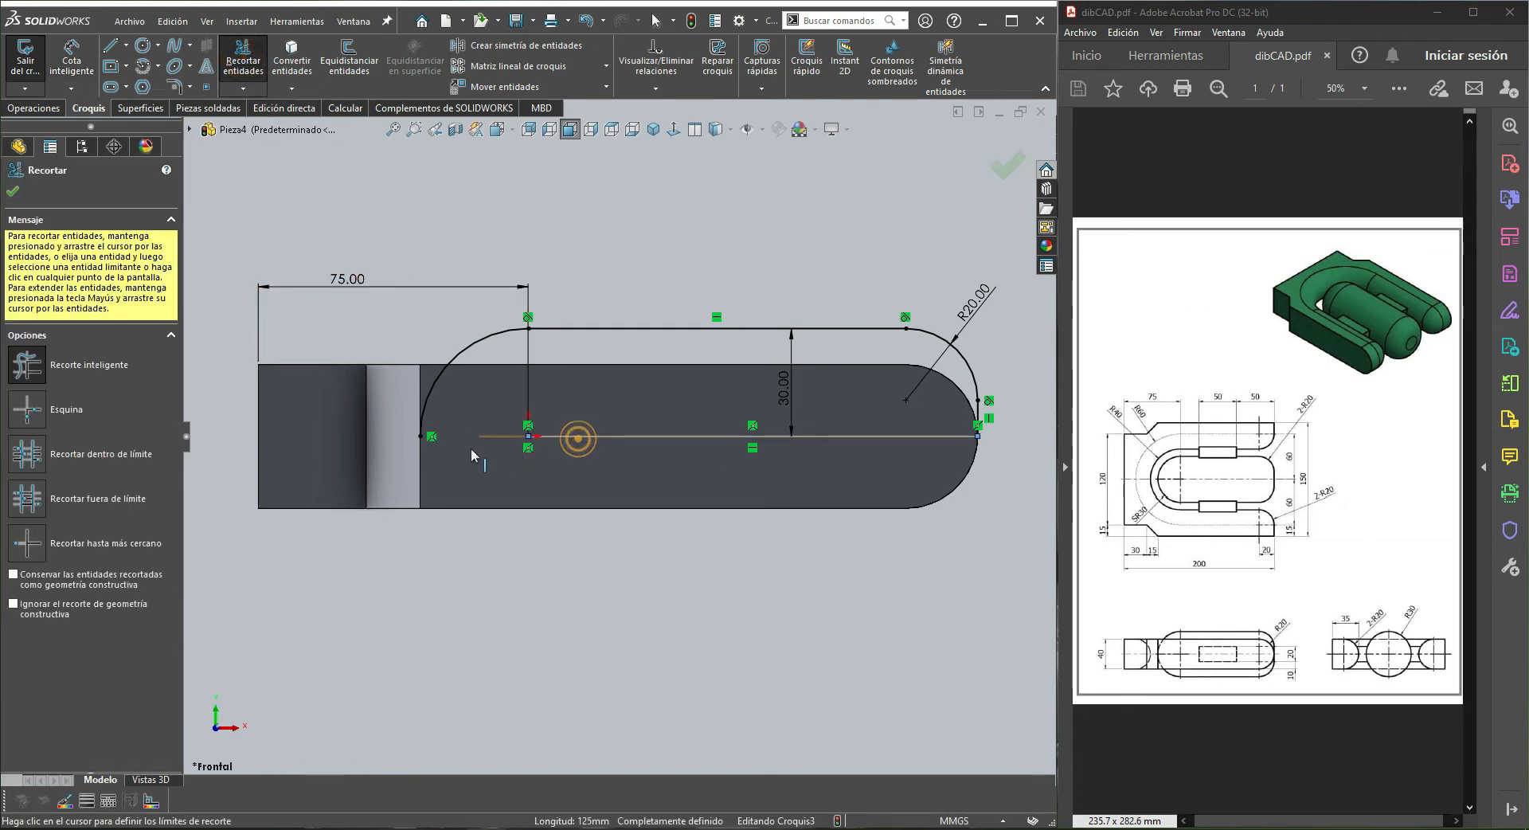
{"action": "left_click", "coordinate": [420, 436]}
{"action": "left_click", "coordinate": [1004, 165]}
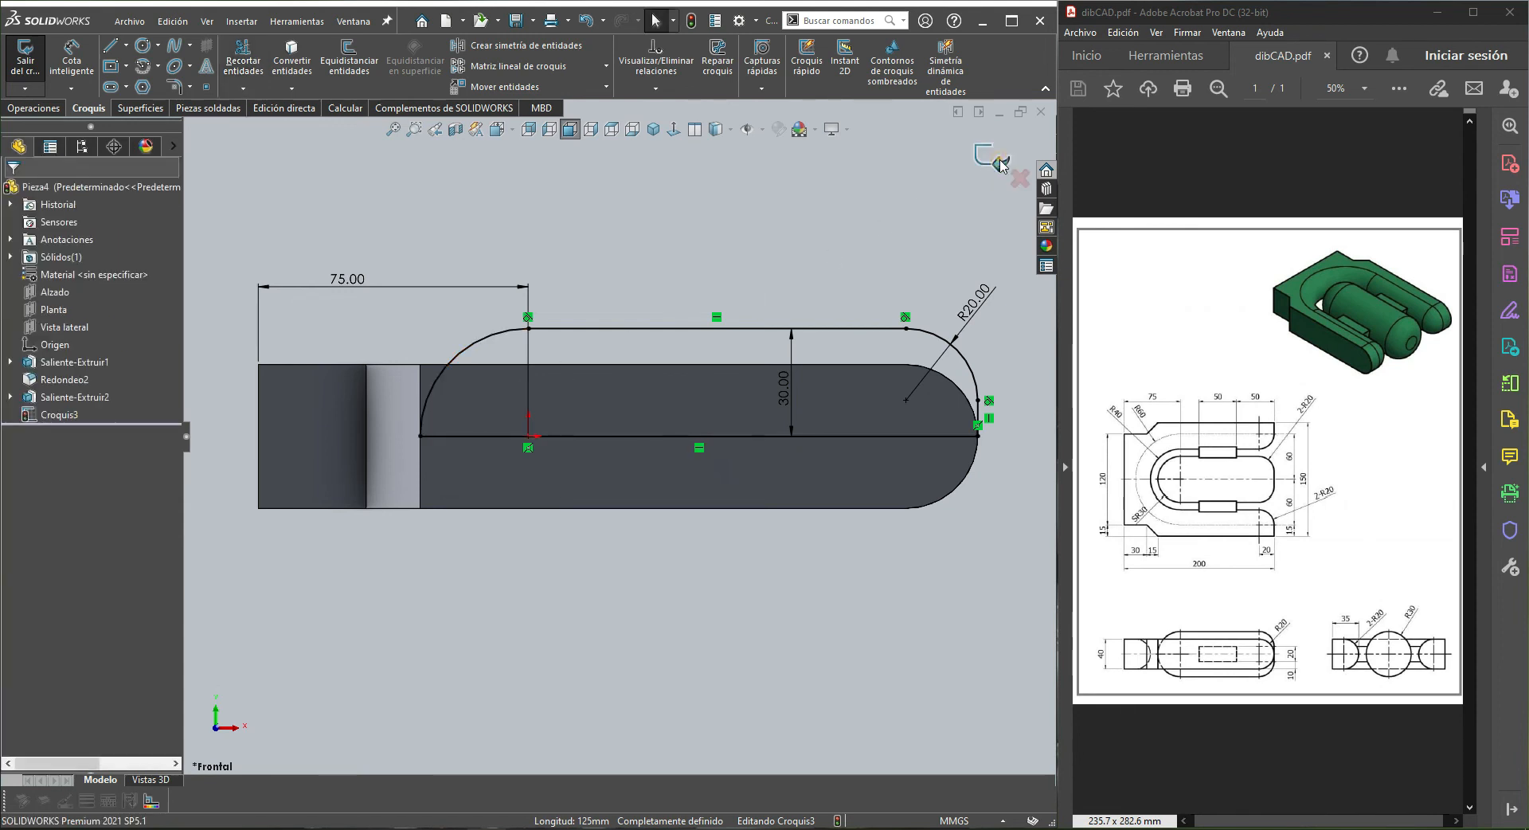
Revolve the closed profile 360° about the horizontal base line, merged with the body
{"action": "left_click", "coordinate": [34, 108]}
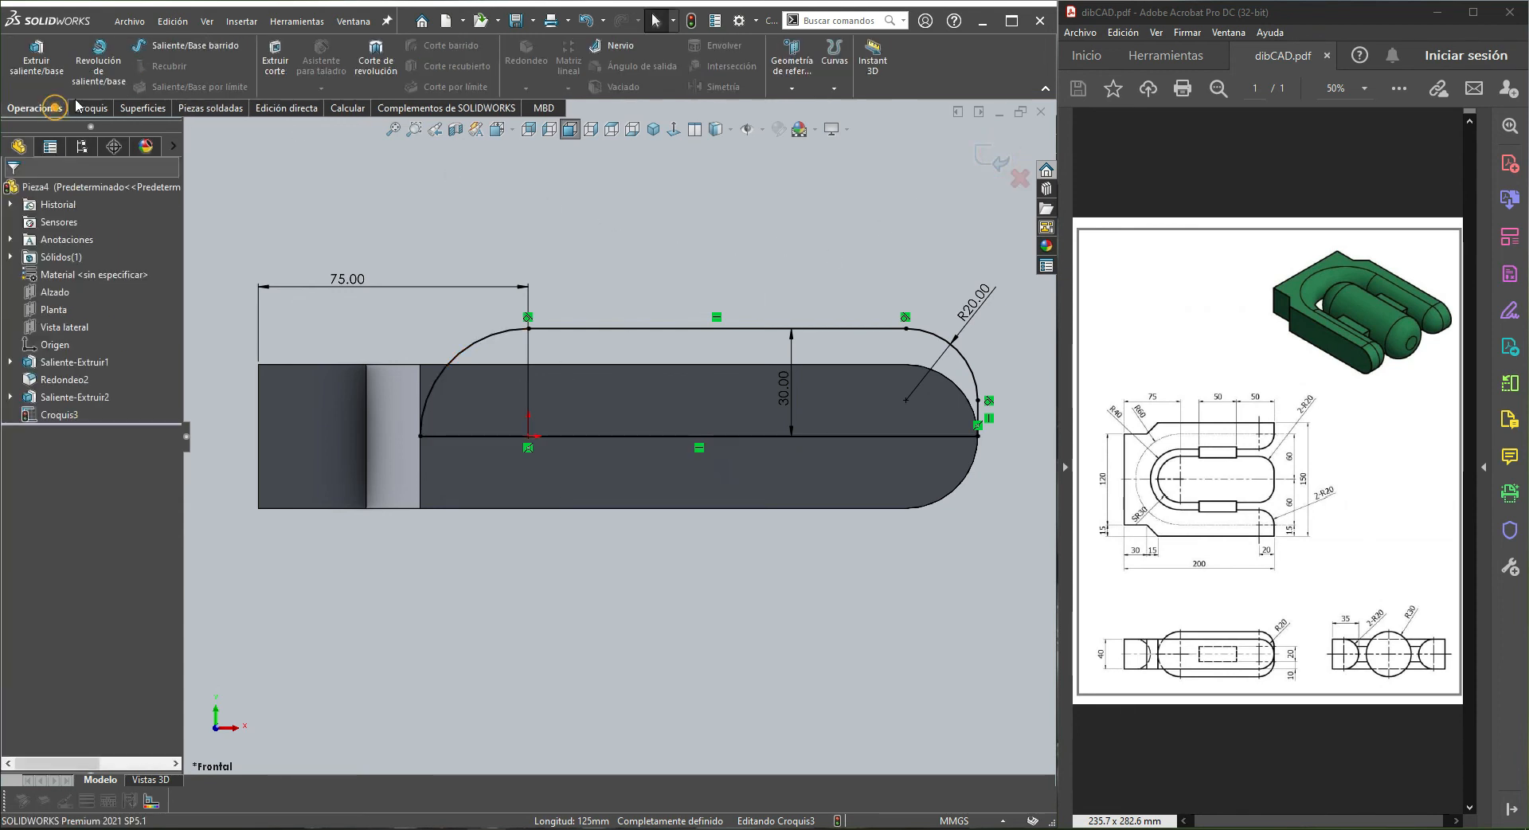
{"action": "left_click", "coordinate": [98, 66]}
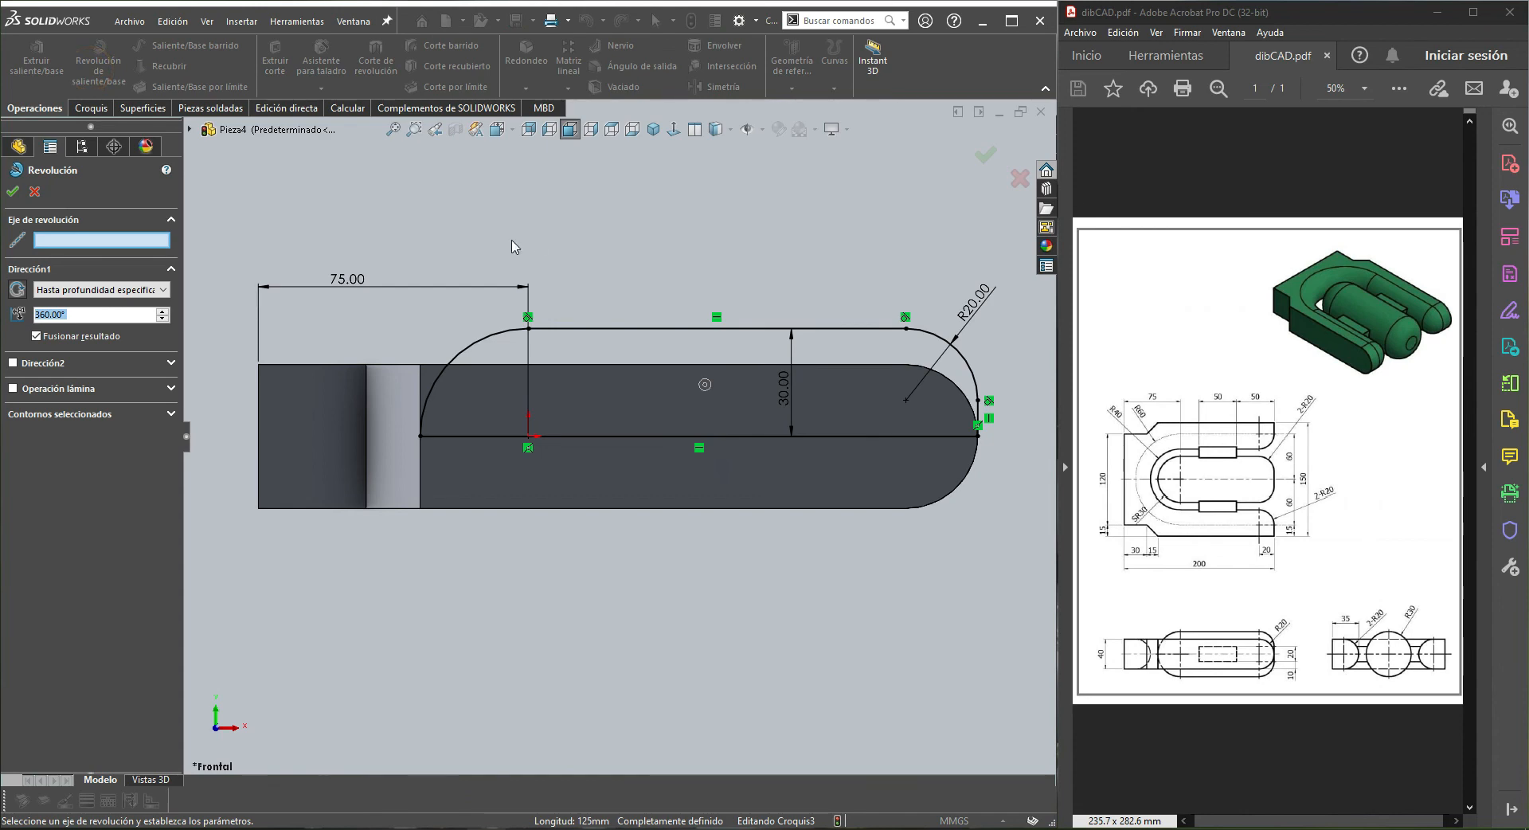
{"action": "left_click", "coordinate": [629, 436]}
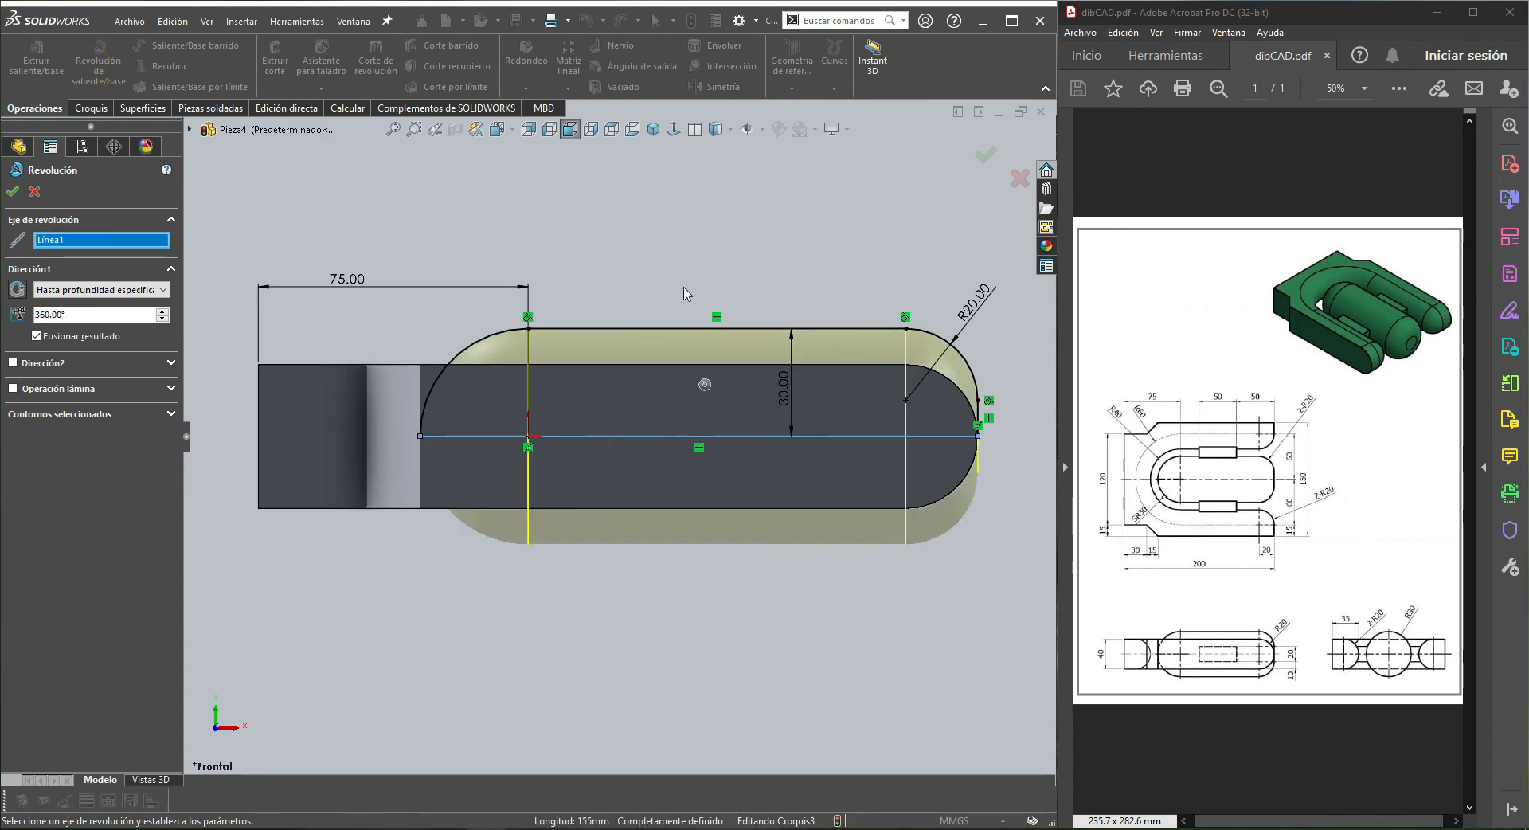
{"action": "left_click", "coordinate": [653, 129]}
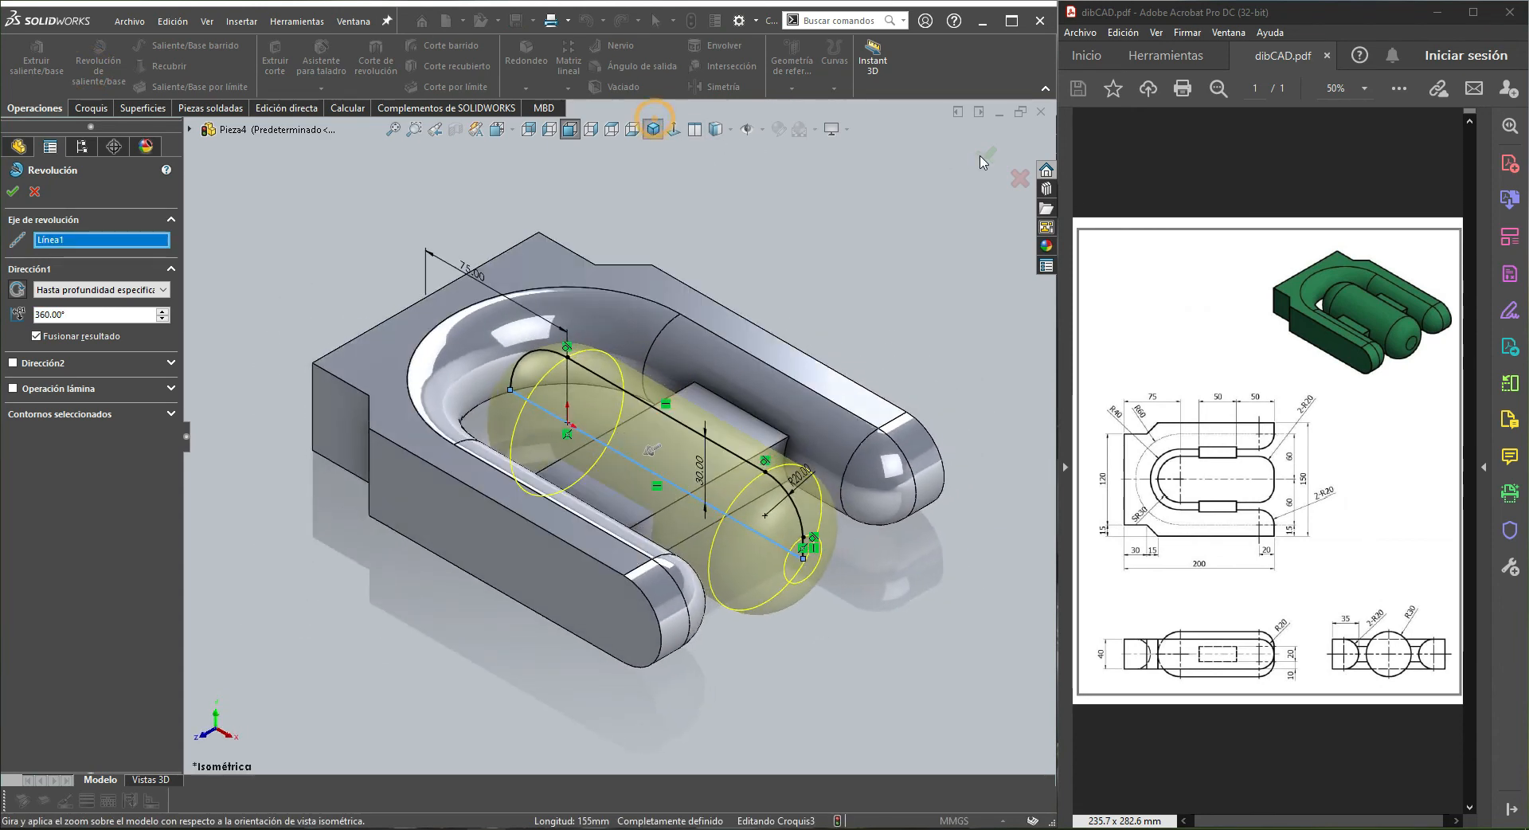
{"action": "left_click", "coordinate": [985, 157]}
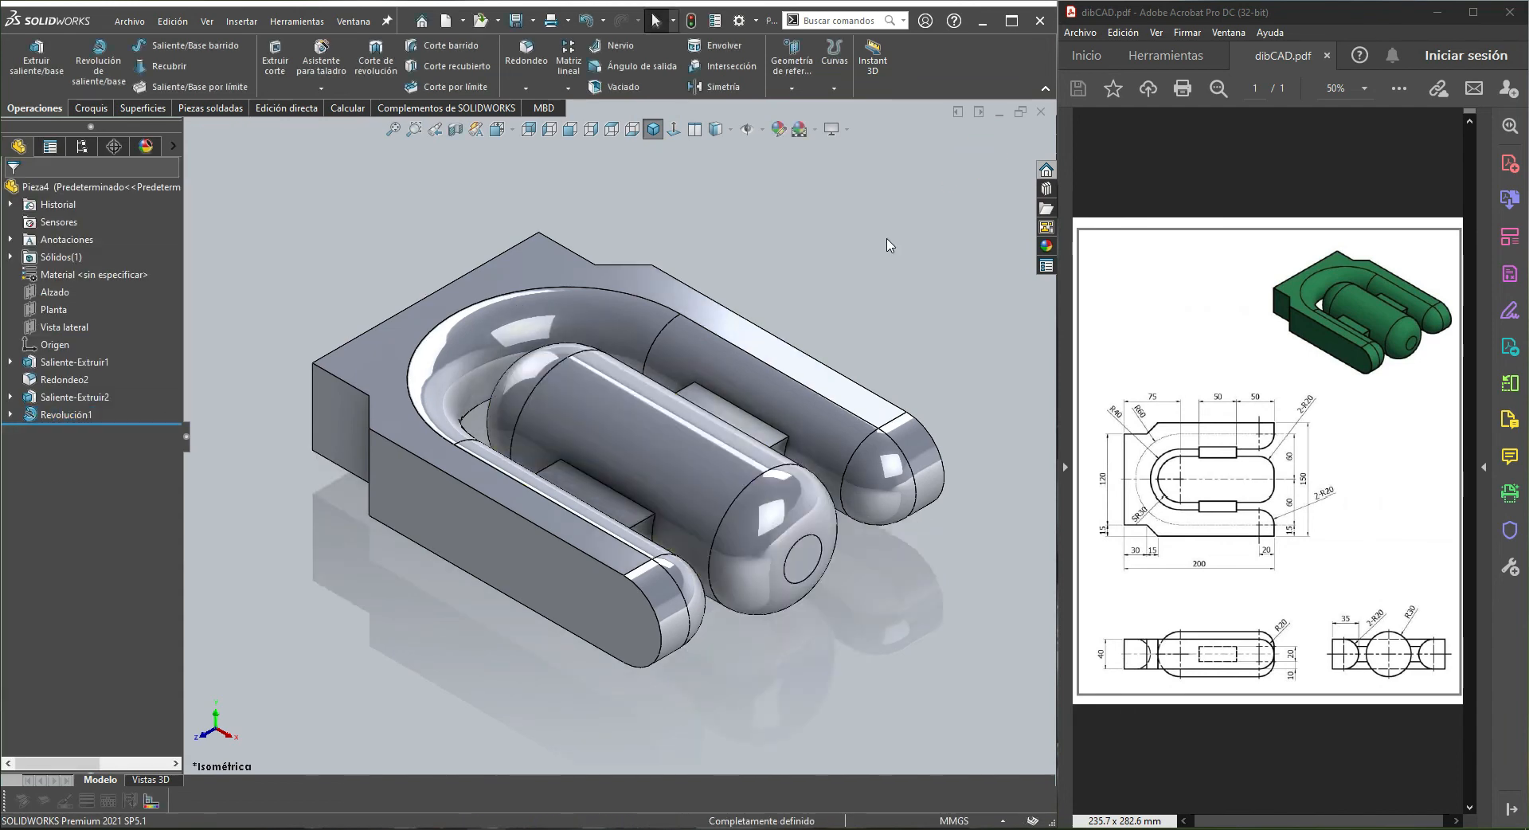